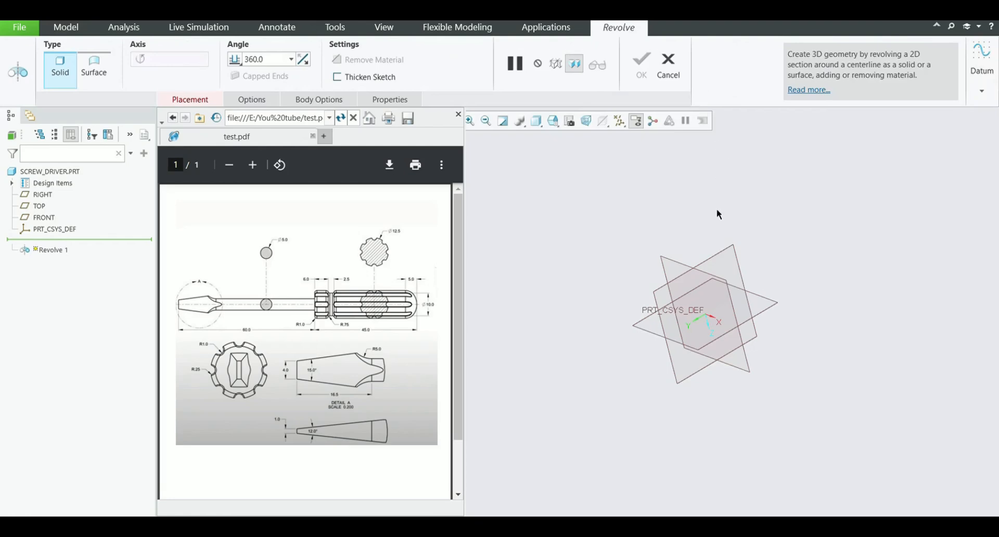
# Start the revolve sketch on the RIGHT plane and add a horizontal centerline through the origin
pyautogui.click(713, 258)
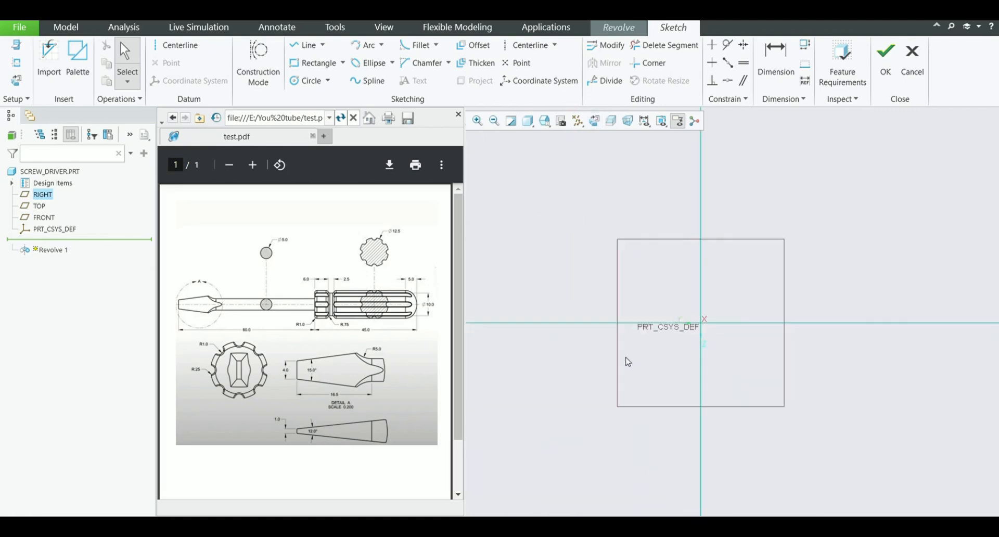
pyautogui.click(529, 44)
pyautogui.click(701, 323)
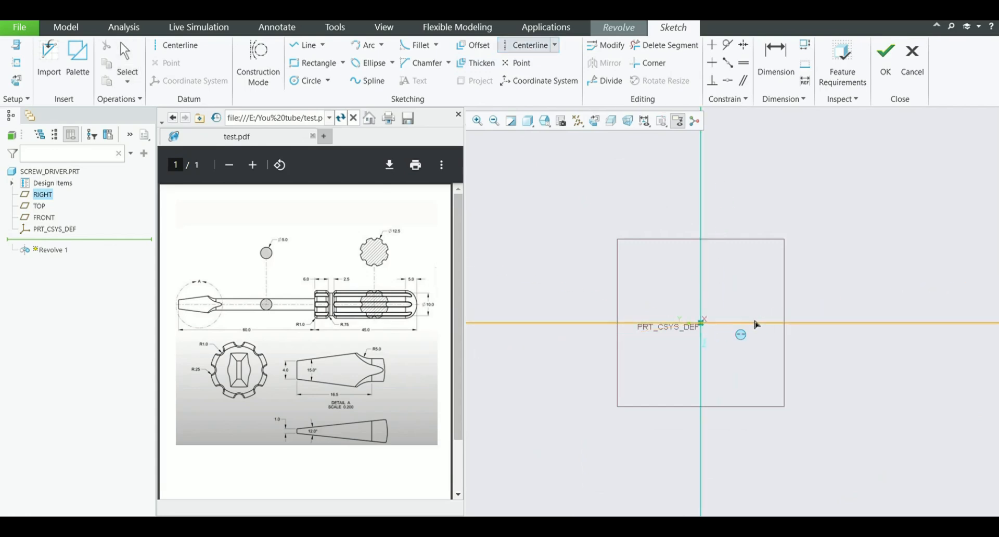
pyautogui.click(754, 324)
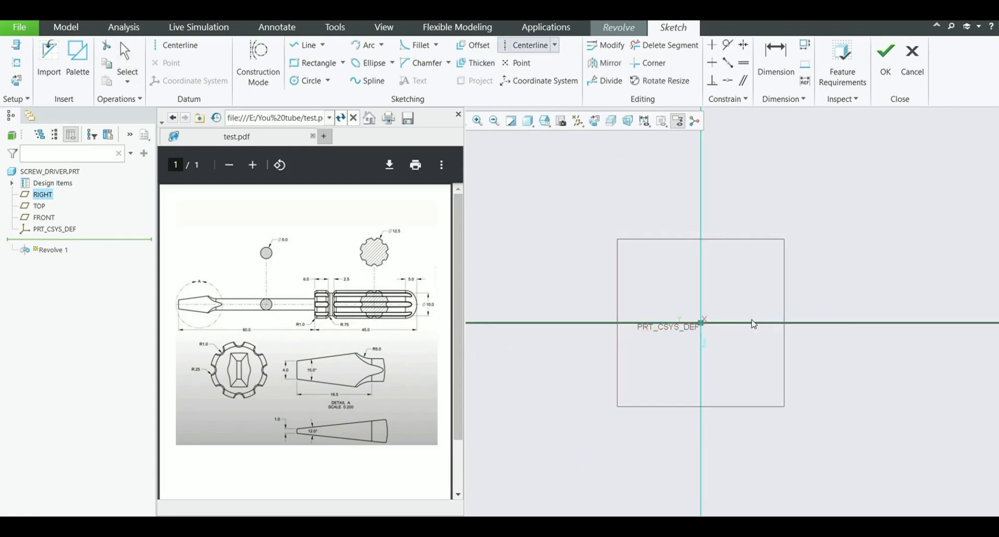
# Sketch a vertical line about 152 long upward from the origin along the vertical reference
pyautogui.click(307, 45)
pyautogui.click(702, 325)
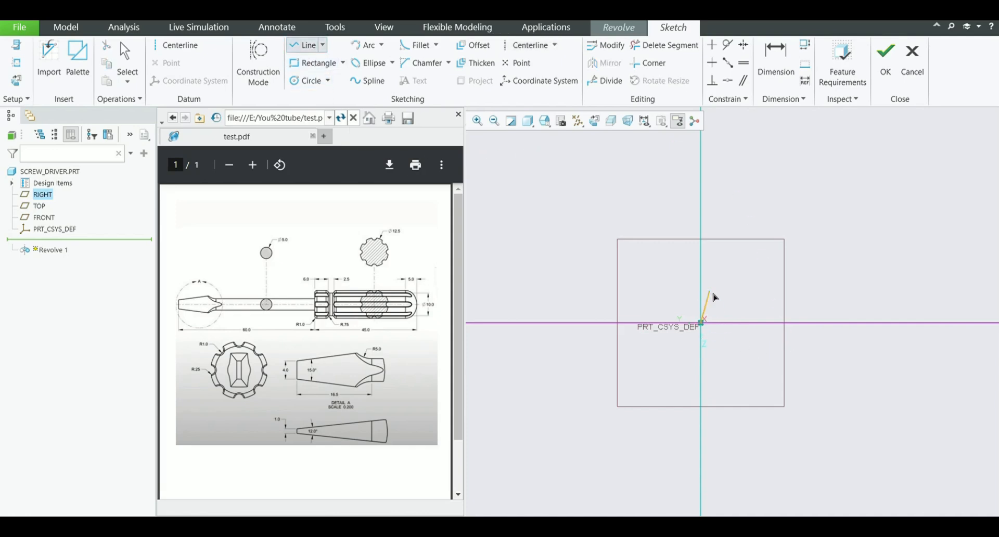
pyautogui.click(701, 272)
pyautogui.middleClick(738, 278)
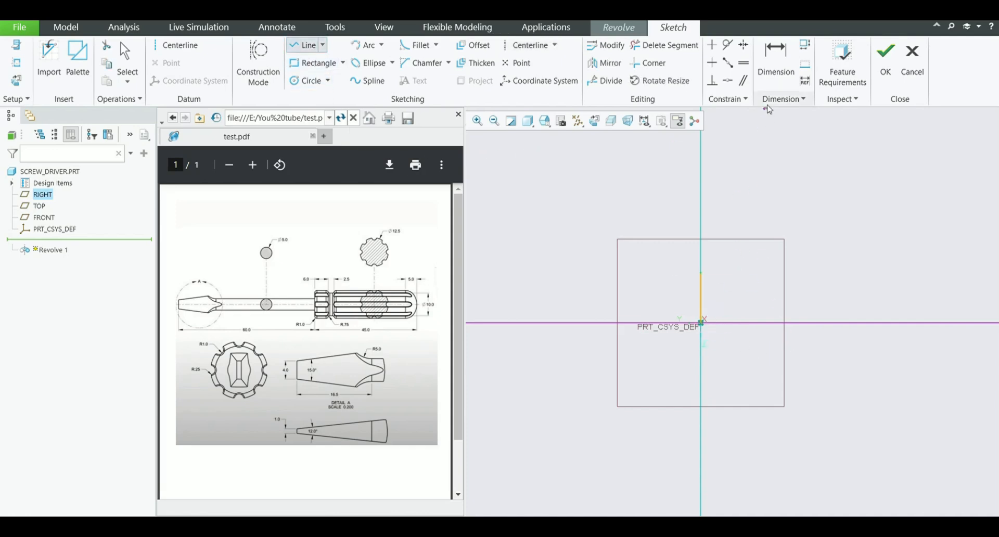
# Dimension the vertical line's upper endpoint as a diameter about the horizontal centerline and set it to 12.5
pyautogui.click(775, 57)
pyautogui.scroll(2, 688, 310)
pyautogui.scroll(1, 690, 314)
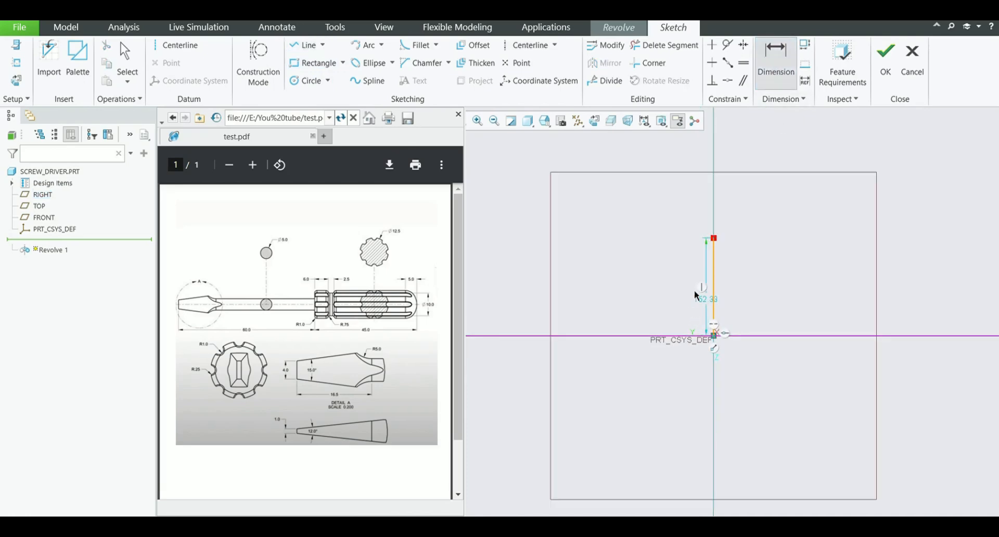
pyautogui.click(722, 240)
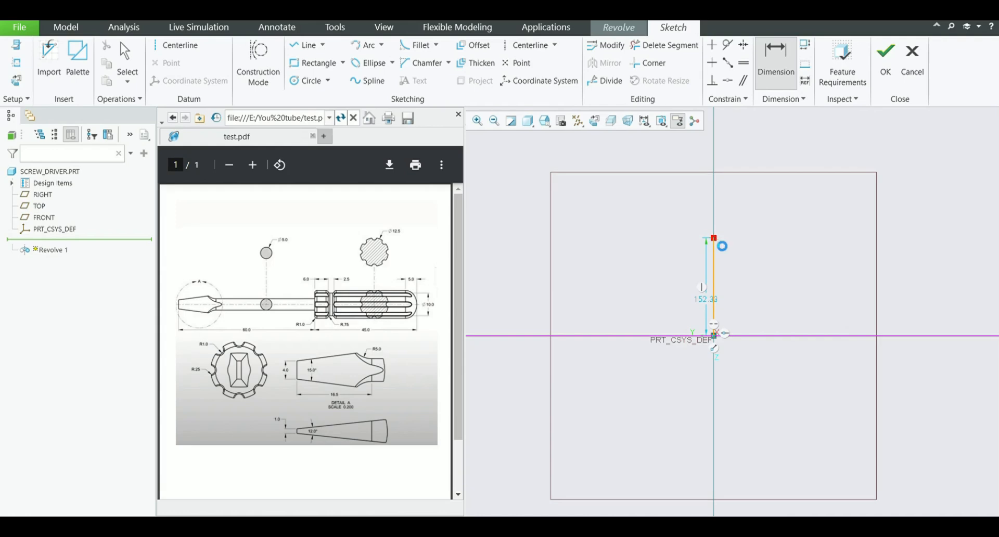
pyautogui.click(755, 338)
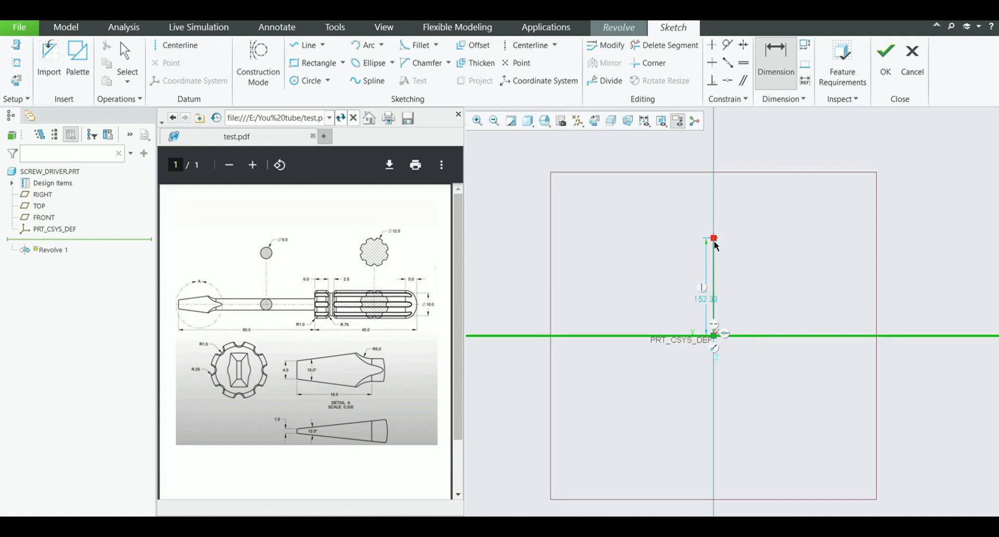
pyautogui.middleClick(640, 290)
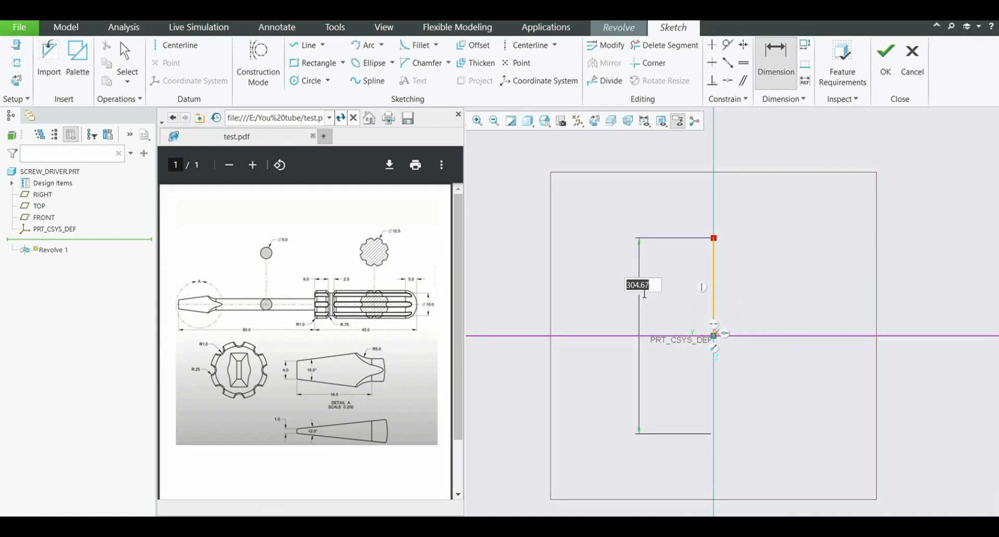
pyautogui.write('12.5')
pyautogui.press('Return')
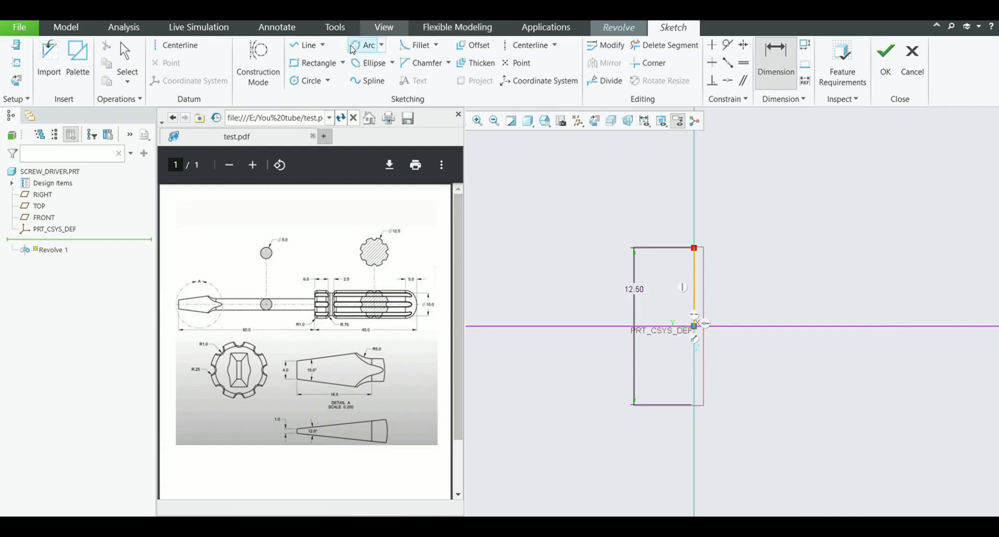
# Sketch the handle's upper outline from the vertical line: a 5.4 segment, a groove about 3.7 wide and 2.6 deep, and a line about 31 long
pyautogui.click(307, 45)
pyautogui.click(694, 248)
pyautogui.scroll(-1, 629, 276)
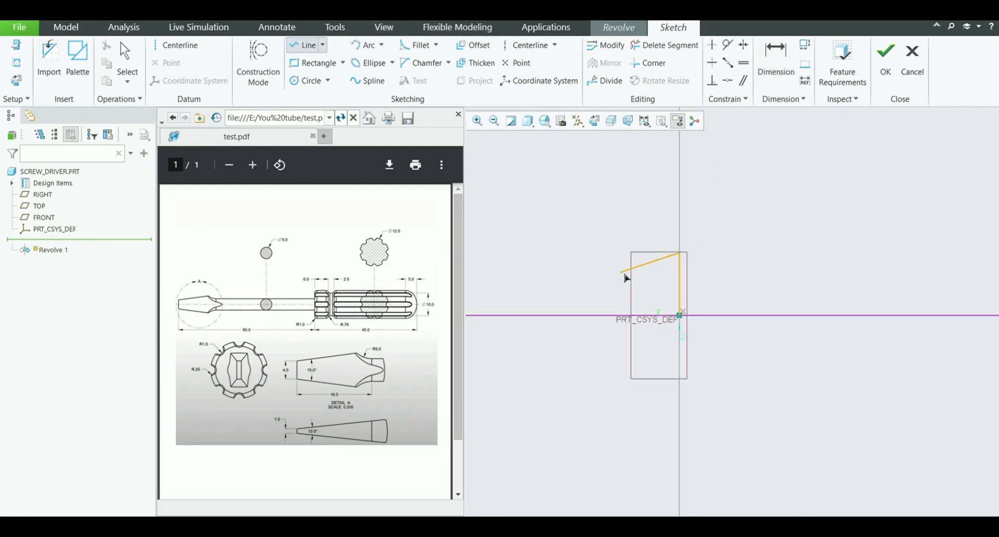
pyautogui.scroll(-1, 627, 279)
pyautogui.click(711, 256)
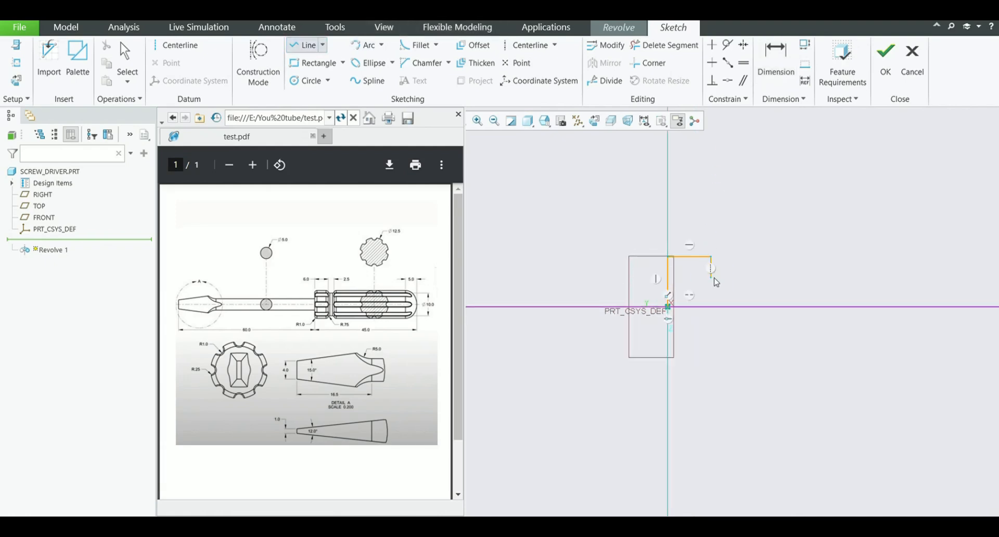
pyautogui.click(711, 278)
pyautogui.click(741, 278)
pyautogui.click(745, 265)
pyautogui.scroll(-1, 771, 266)
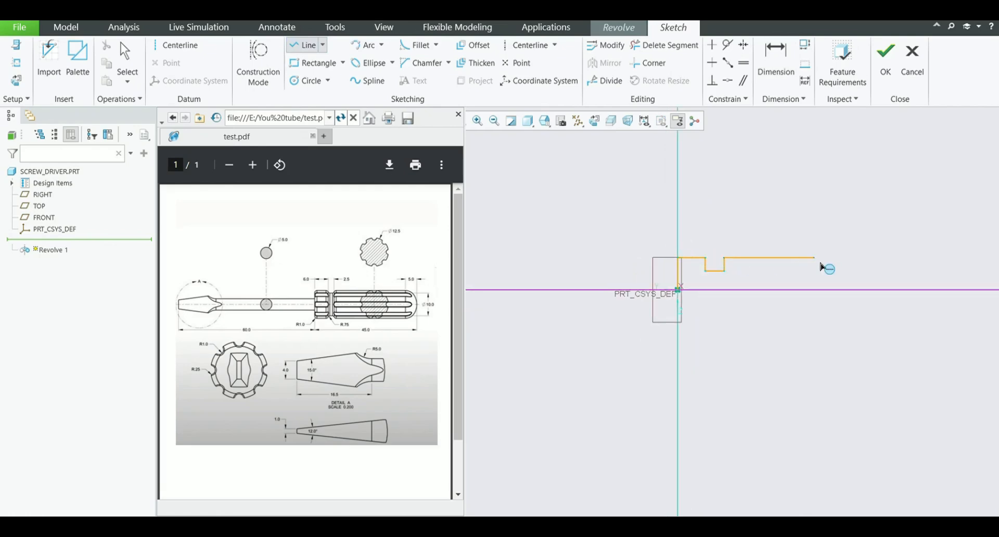
pyautogui.click(883, 258)
pyautogui.middleClick(915, 239)
# Sketch an ellipse about 8.5 wide and 9.5 high, touching the long upper line near its free end
pyautogui.click(371, 65)
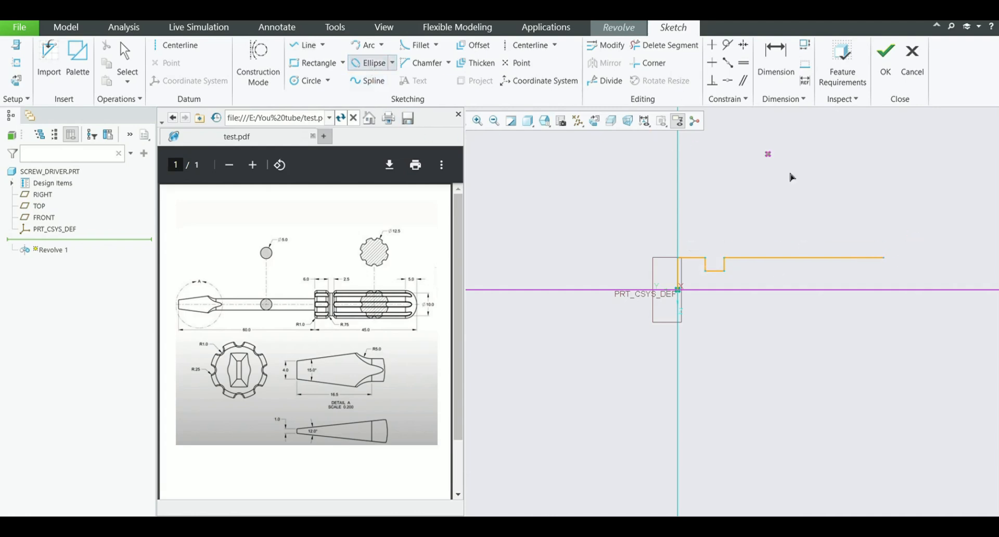
pyautogui.click(862, 290)
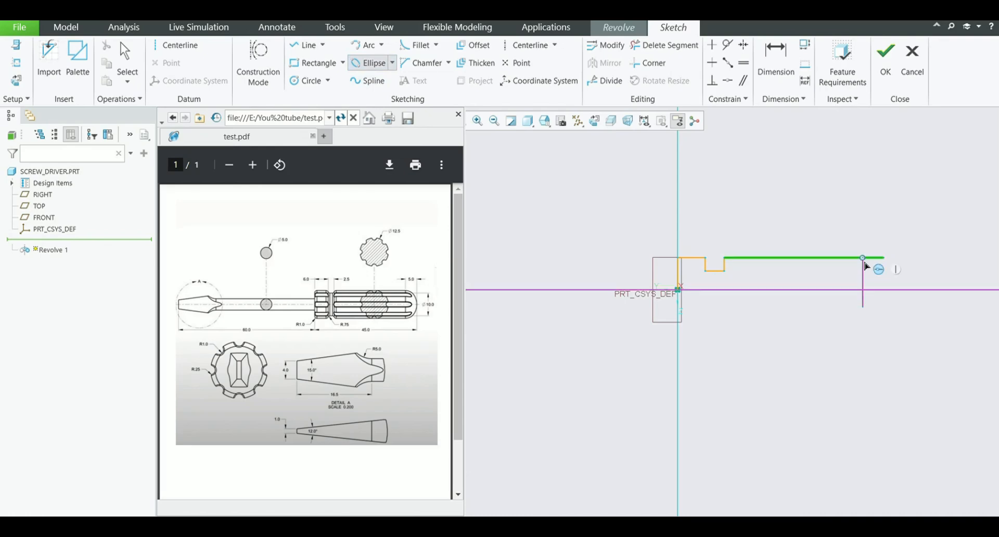
pyautogui.click(870, 267)
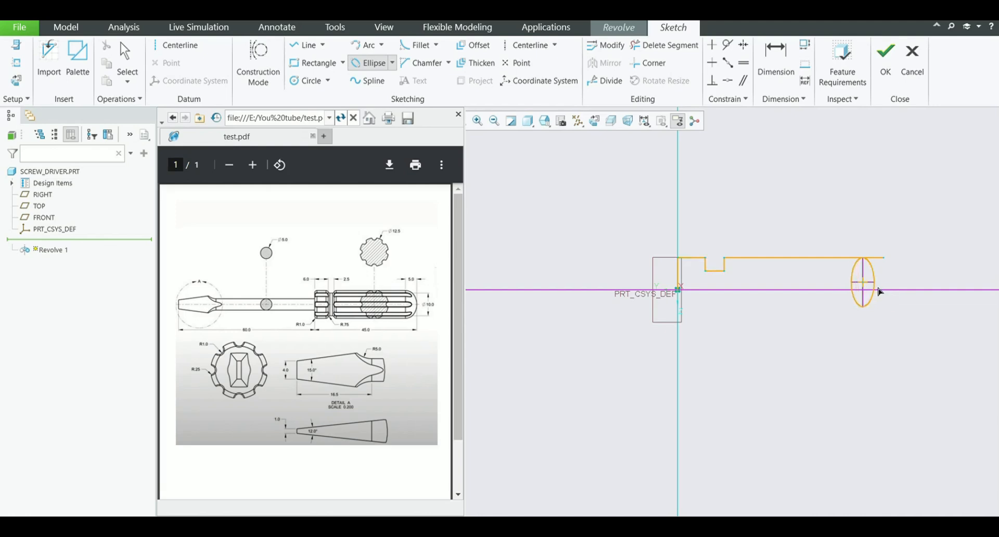
pyautogui.click(890, 292)
# Trim the upper line's overhang and the ellipse's lower and inner portions, leaving only the rounded handle end
pyautogui.click(651, 49)
pyautogui.scroll(-4, 900, 284)
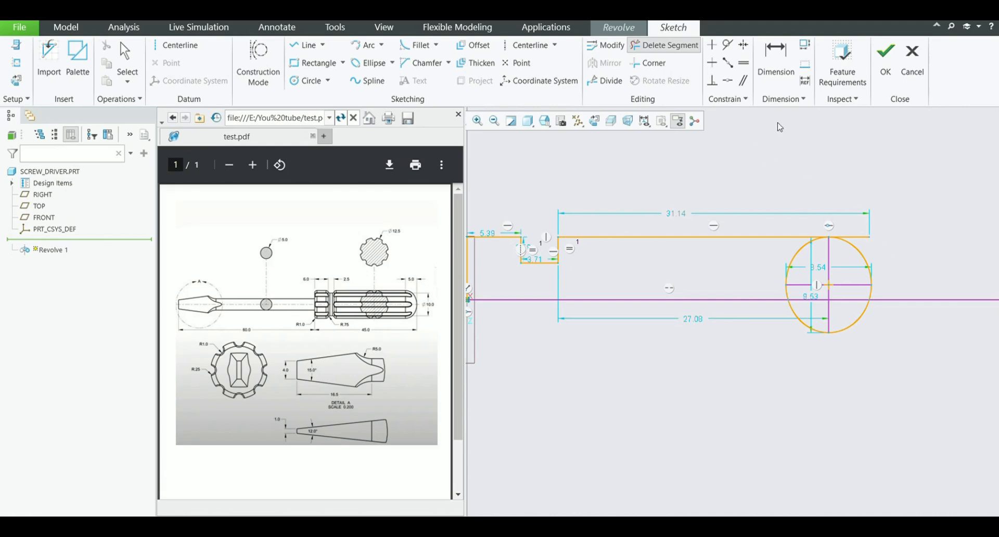
pyautogui.scroll(-1, 904, 269)
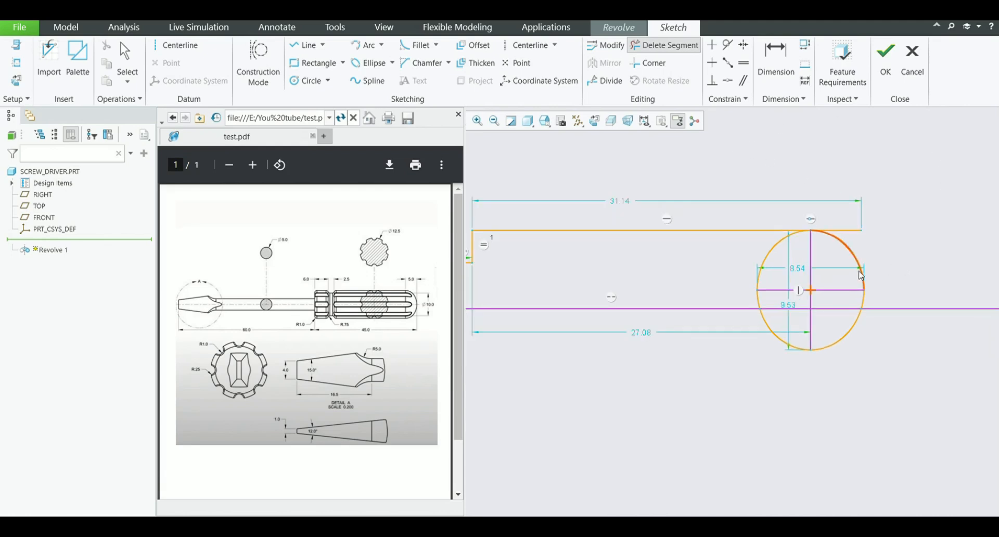
pyautogui.click(846, 230)
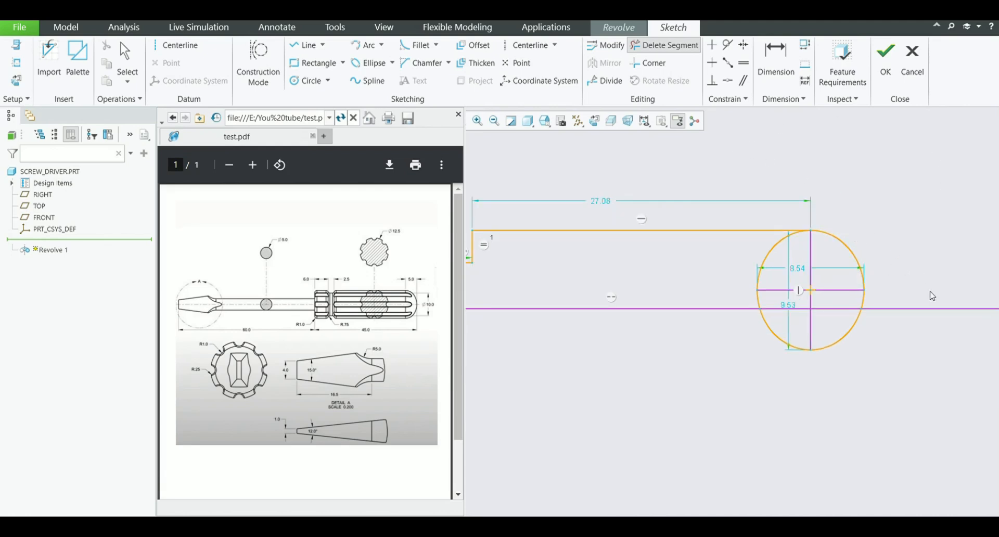
pyautogui.click(843, 337)
pyautogui.click(779, 340)
pyautogui.scroll(-2, 755, 298)
pyautogui.click(766, 274)
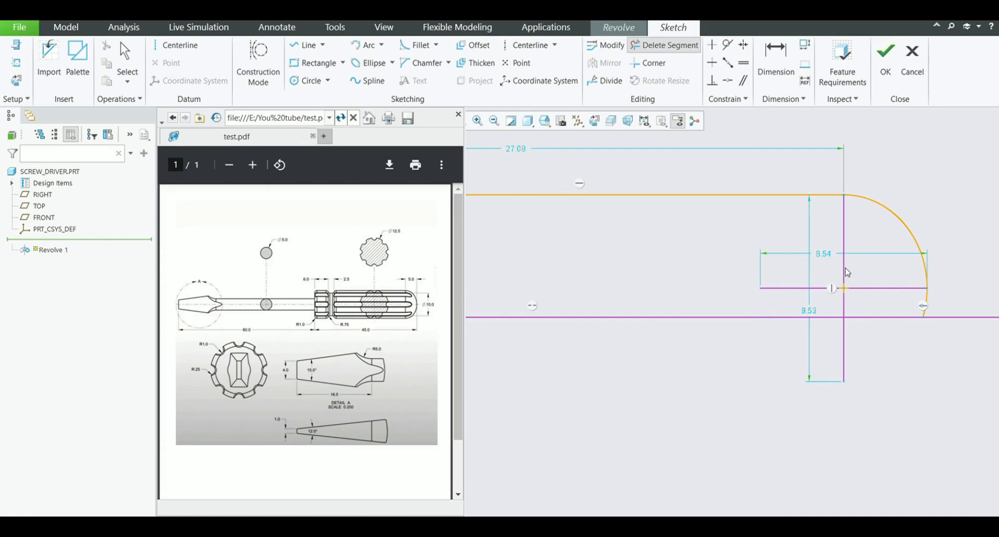
# Close the profile with a line along the centerline from the origin to the rounded end's lower endpoint
pyautogui.scroll(3, 875, 289)
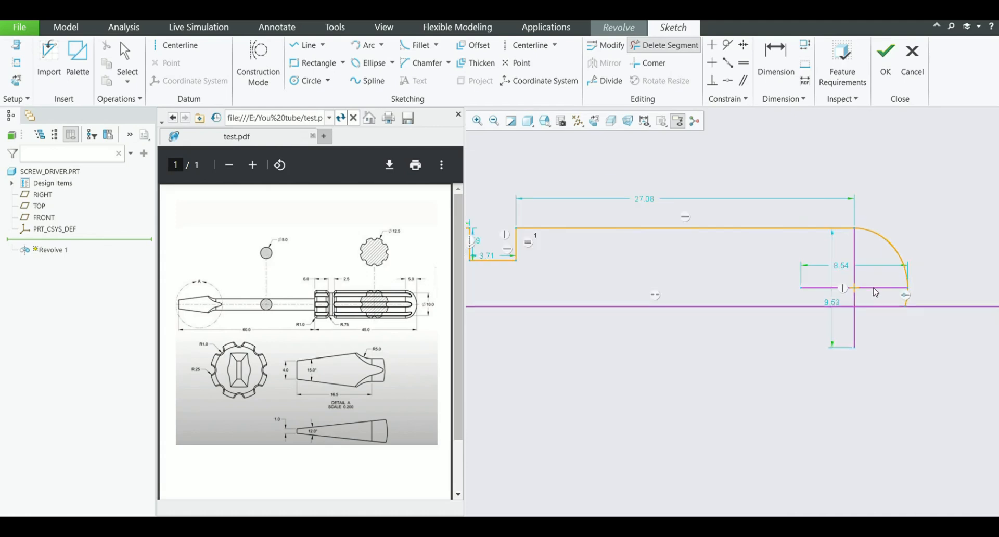
pyautogui.click(306, 45)
pyautogui.scroll(2, 876, 339)
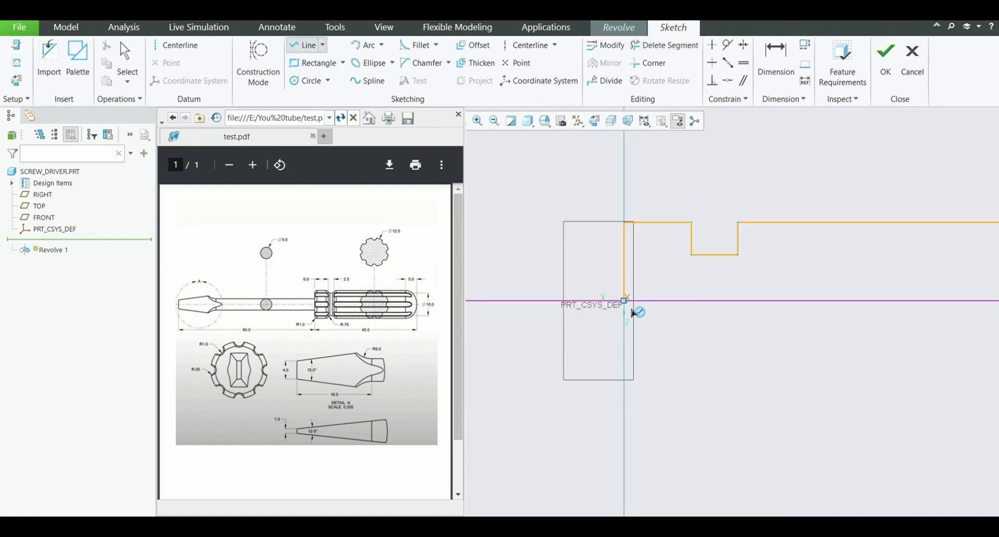
pyautogui.click(634, 315)
pyautogui.scroll(-1, 735, 327)
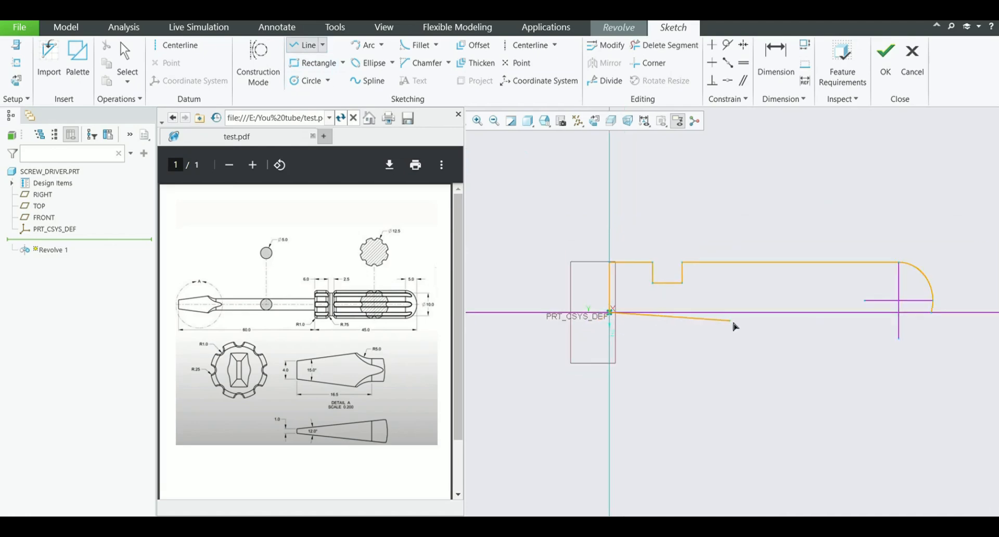
pyautogui.click(933, 314)
pyautogui.middleClick(957, 220)
pyautogui.middleClick(899, 207)
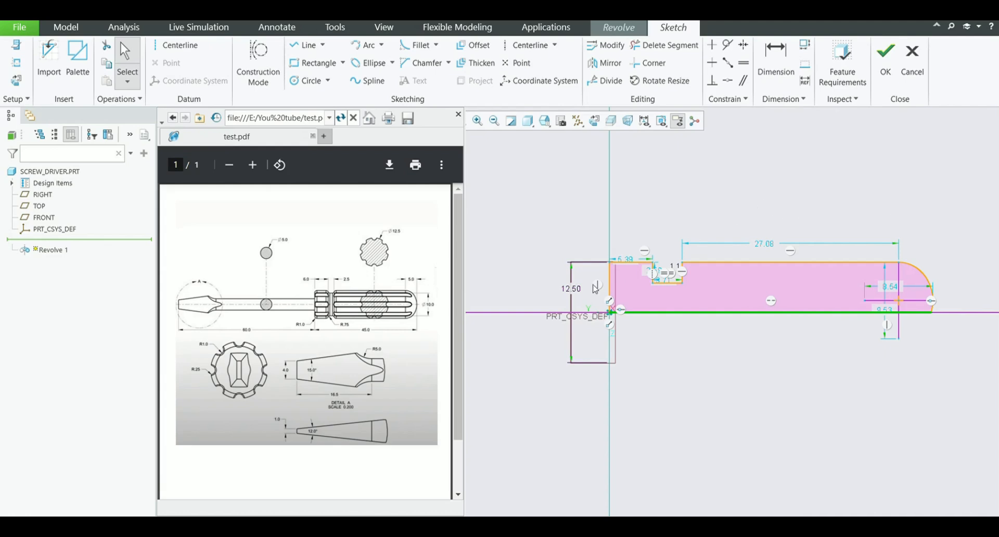
# Dimension the short upper segment before the groove and set its length to 6
pyautogui.scroll(-1, 596, 289)
pyautogui.click(776, 58)
pyautogui.scroll(-2, 639, 252)
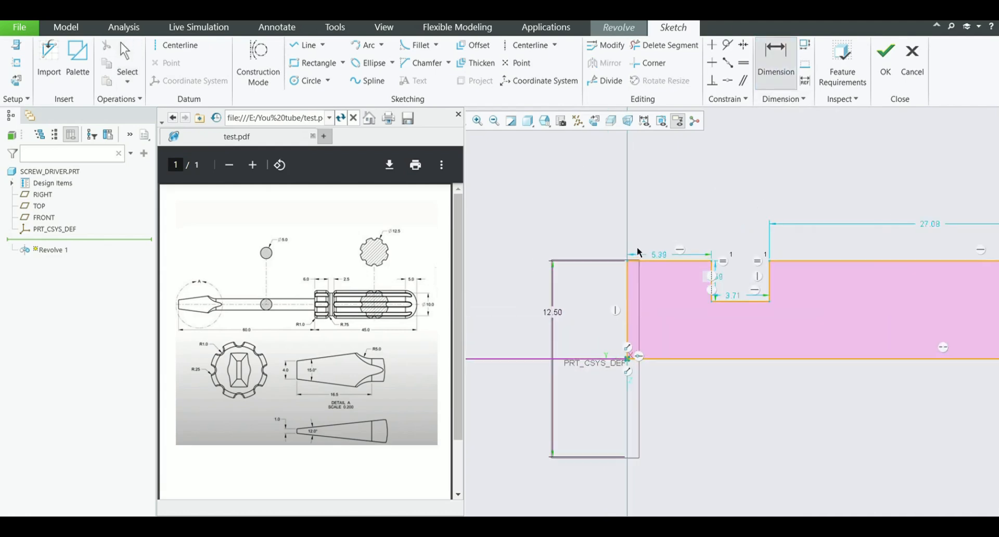
pyautogui.scroll(-2, 637, 246)
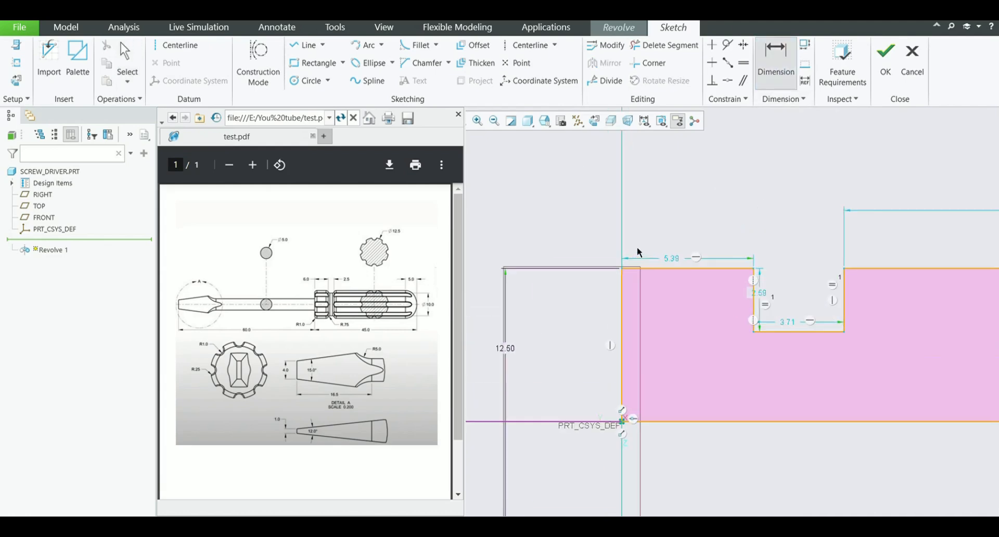
pyautogui.click(670, 266)
pyautogui.middleClick(688, 202)
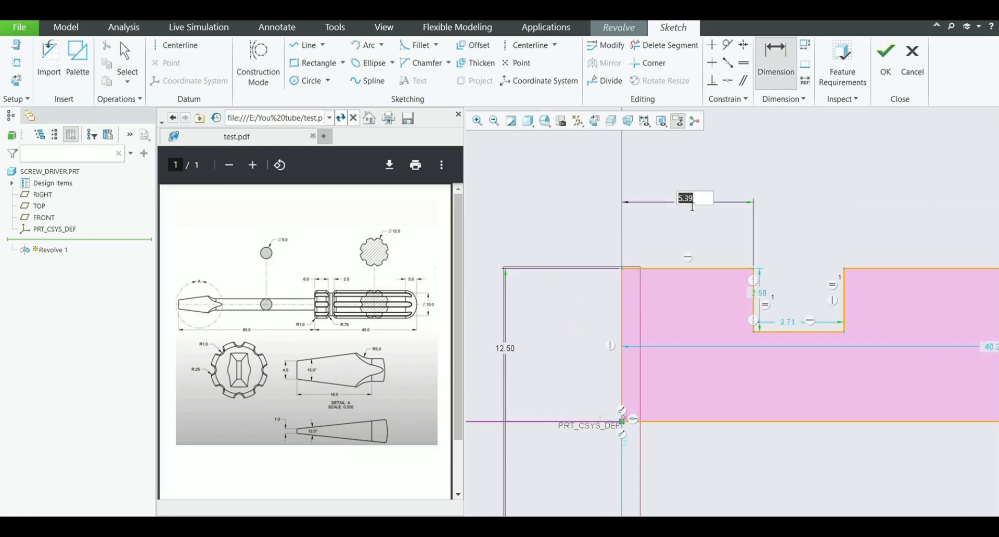
pyautogui.write('6')
pyautogui.press('Return')
# Dimension the groove's width between its two vertical sides and set it to 2.5
pyautogui.scroll(-2, 876, 289)
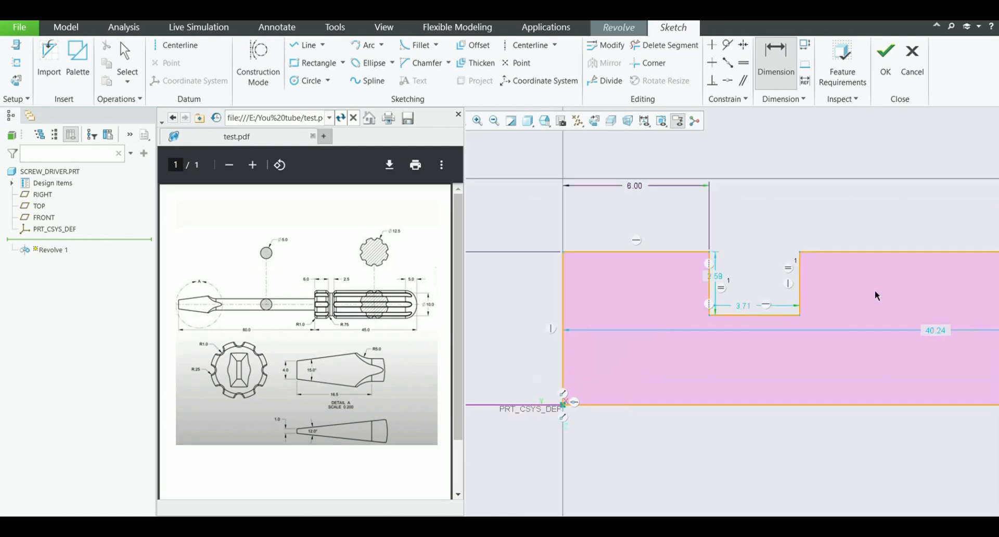
pyautogui.click(781, 273)
pyautogui.click(669, 272)
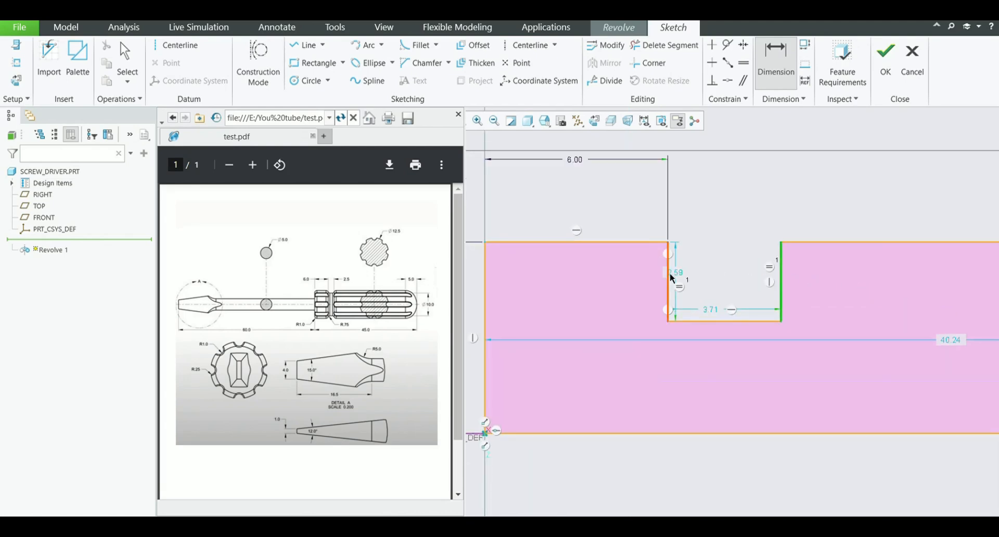
pyautogui.middleClick(730, 215)
pyautogui.write('2.5')
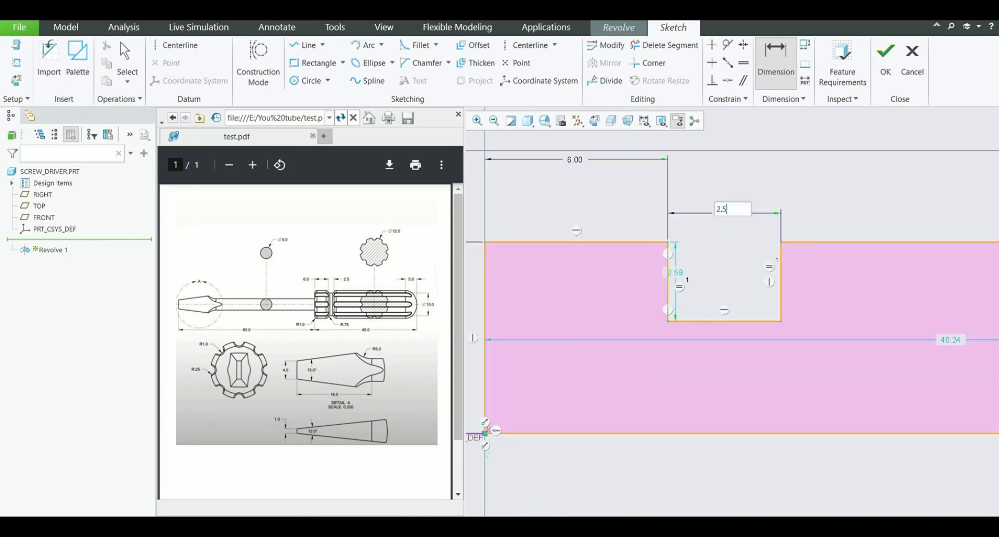
pyautogui.press('Return')
# Dimension the handle's overall length from the origin to the rounded end and set it to 45
pyautogui.scroll(3, 659, 240)
pyautogui.scroll(2, 648, 251)
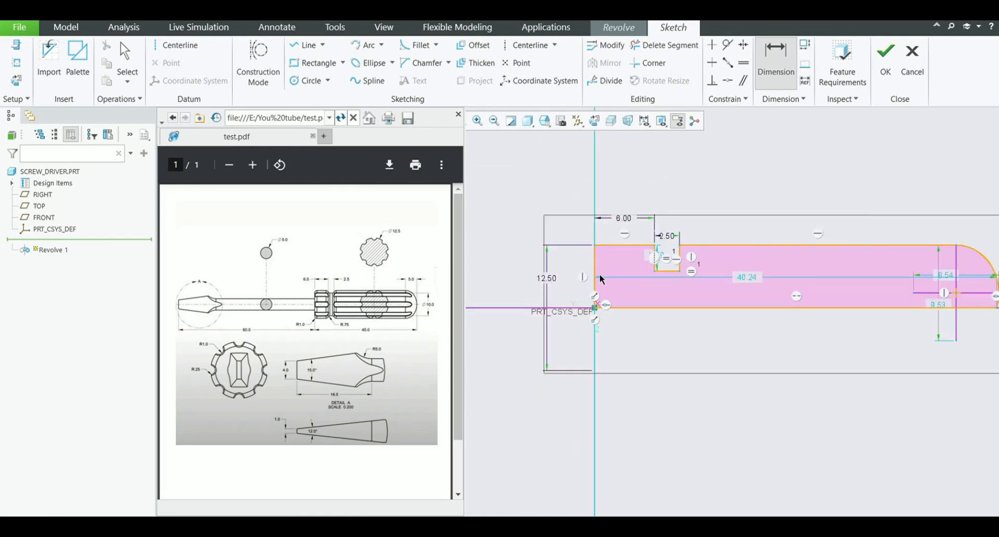
pyautogui.scroll(2, 573, 287)
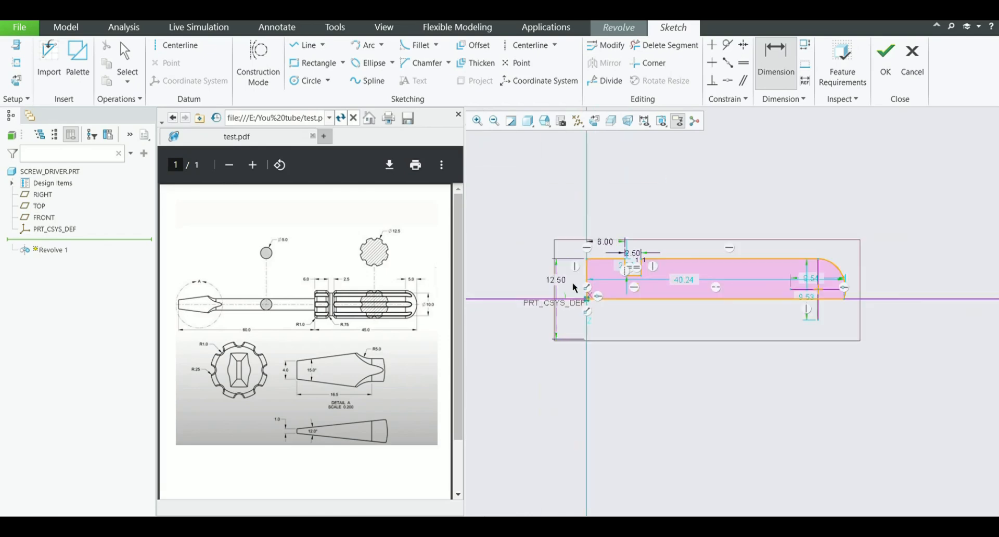
pyautogui.click(843, 301)
pyautogui.middleClick(751, 318)
pyautogui.write('45')
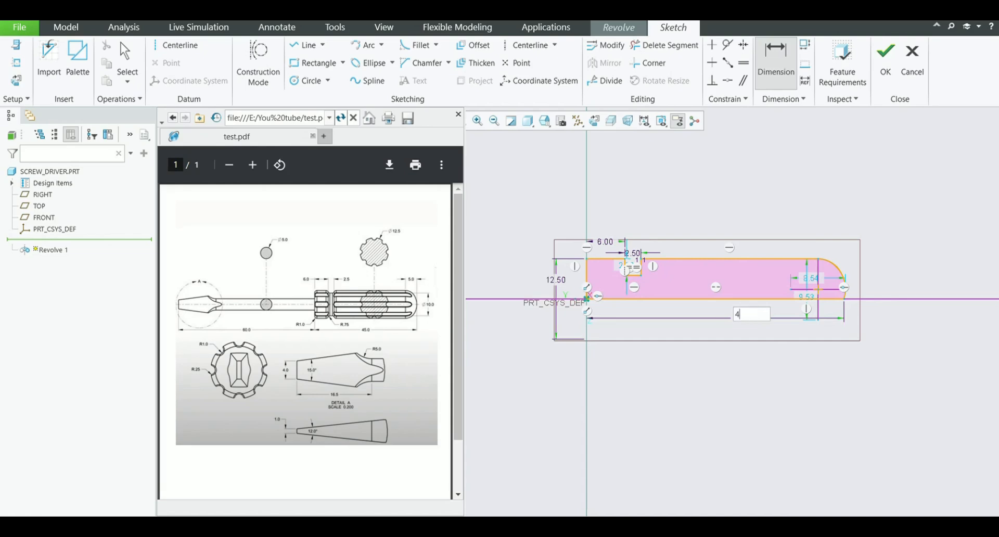
pyautogui.press('Return')
# Dimension the horizontal distance between the rounded end's upper tangent point and its endpoint on the centerline
pyautogui.scroll(-4, 894, 306)
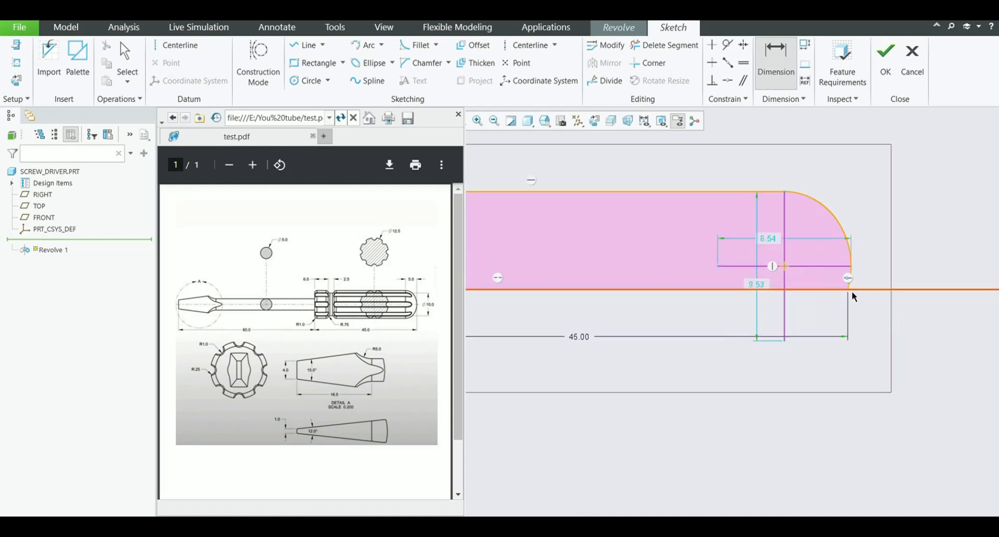
pyautogui.click(849, 273)
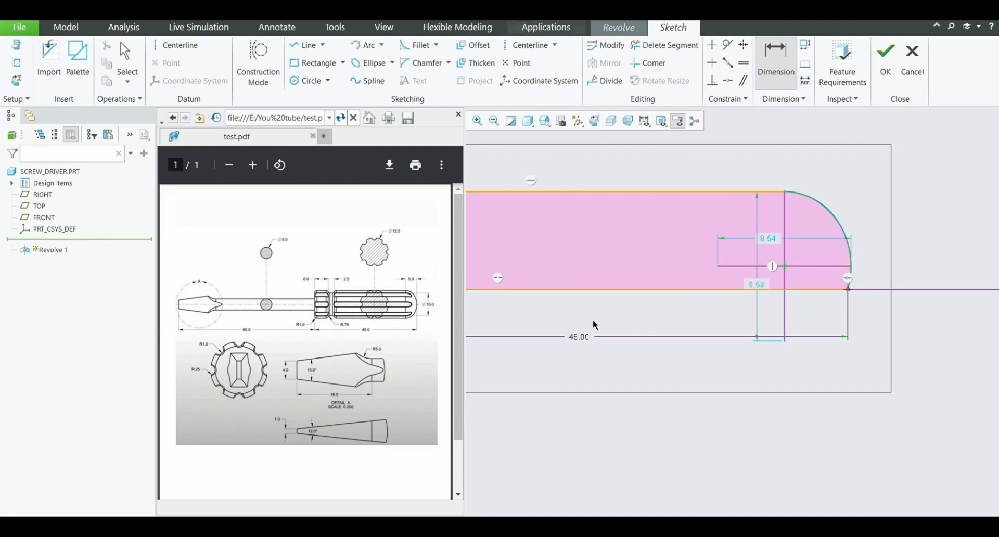
pyautogui.click(788, 189)
pyautogui.middleClick(805, 149)
pyautogui.press('Return')
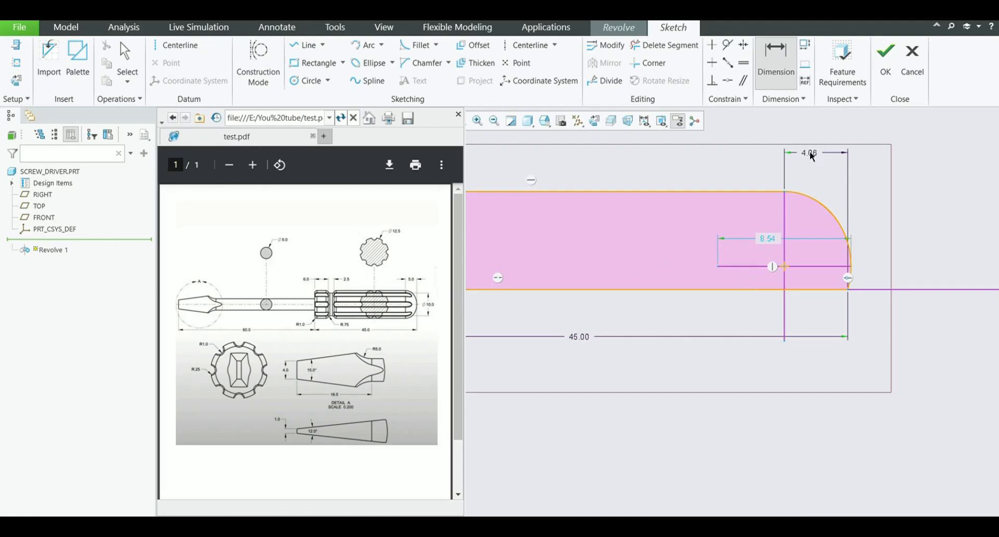
# Try to set the horizontal dimension of the handle's rounded end to 5
pyautogui.middleClick(808, 166)
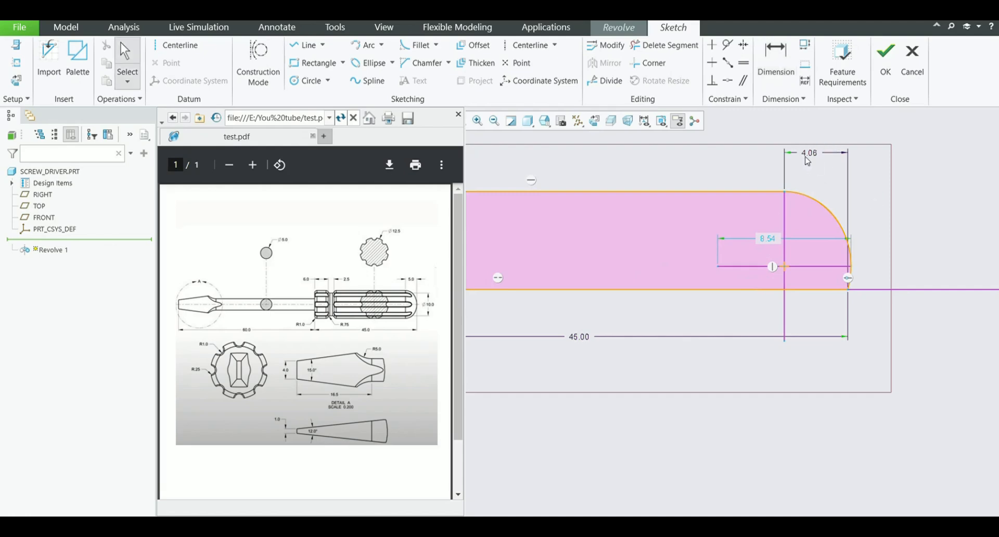
pyautogui.doubleClick(809, 154)
pyautogui.write('5')
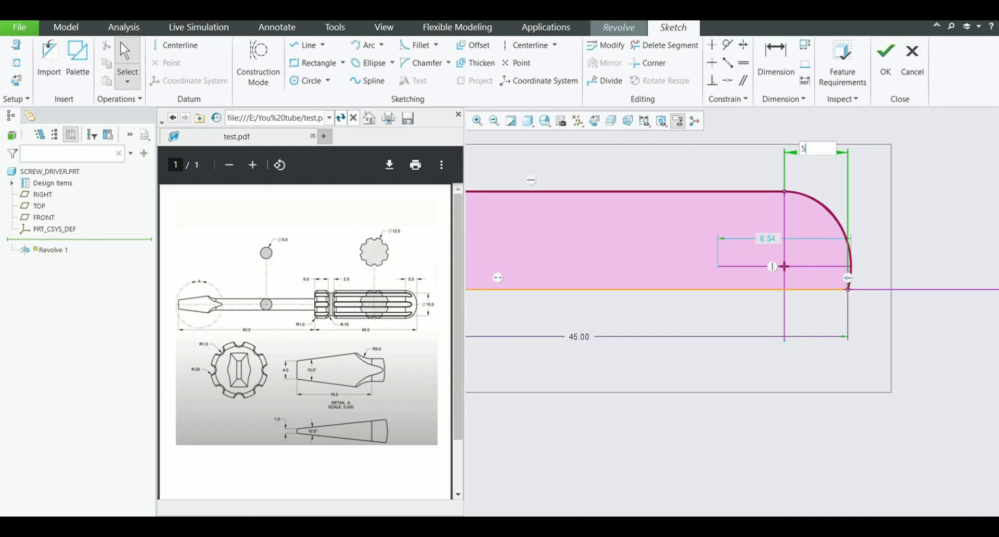
pyautogui.press('Return')
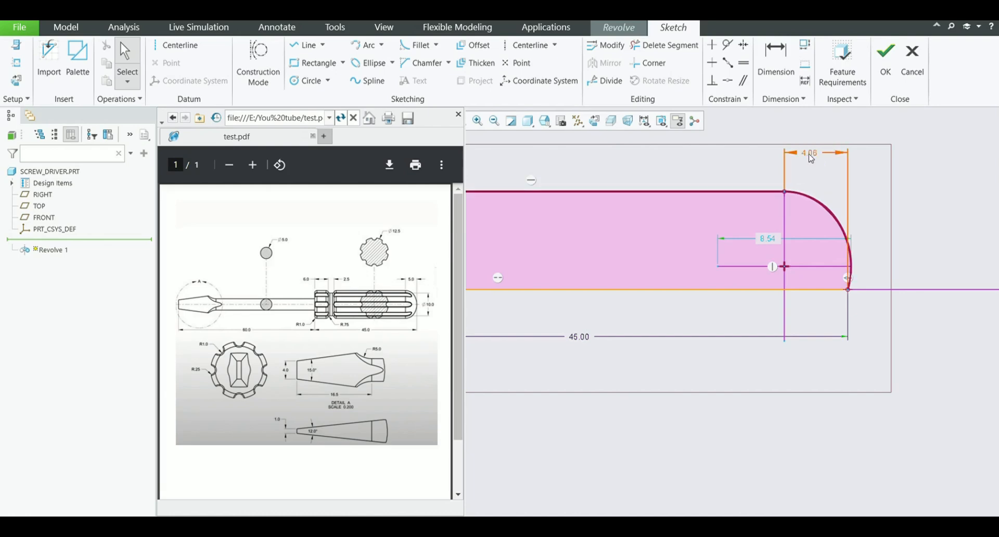
# Constrain the center of the rounded end's arc to lie on the handle's centerline
pyautogui.click(727, 81)
pyautogui.click(785, 265)
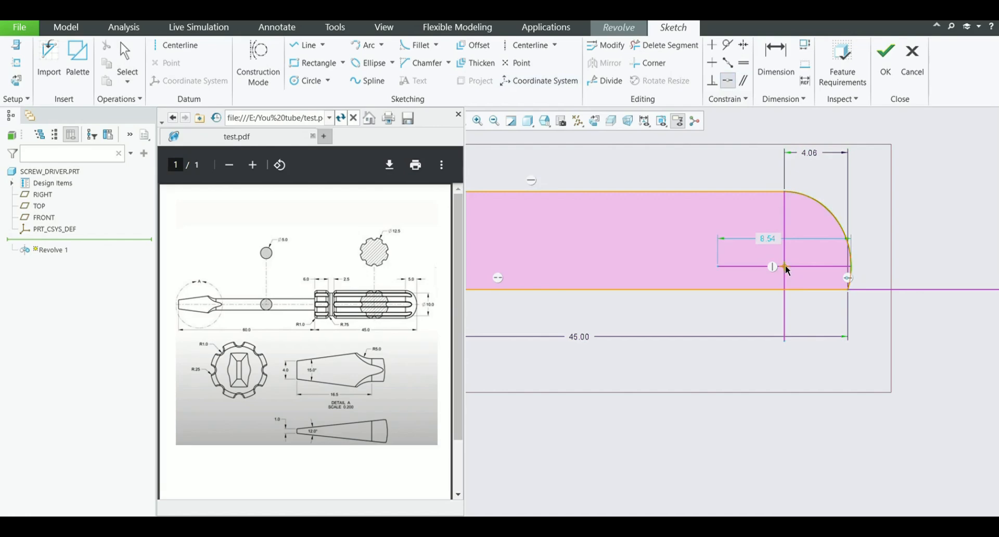
pyautogui.click(803, 288)
pyautogui.middleClick(867, 226)
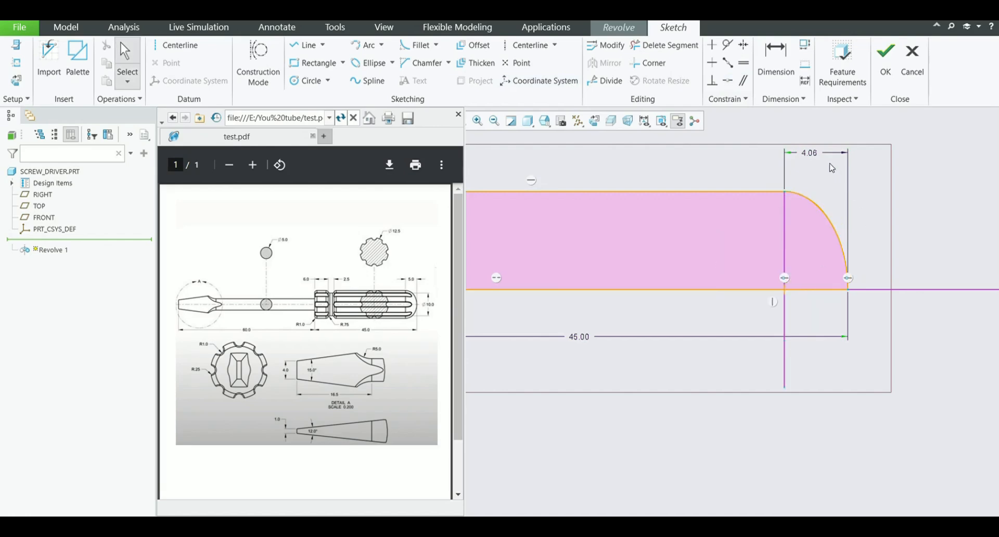
# Set the horizontal length of the handle's rounded end to 5
pyautogui.doubleClick(810, 152)
pyautogui.write('5')
pyautogui.press('Return')
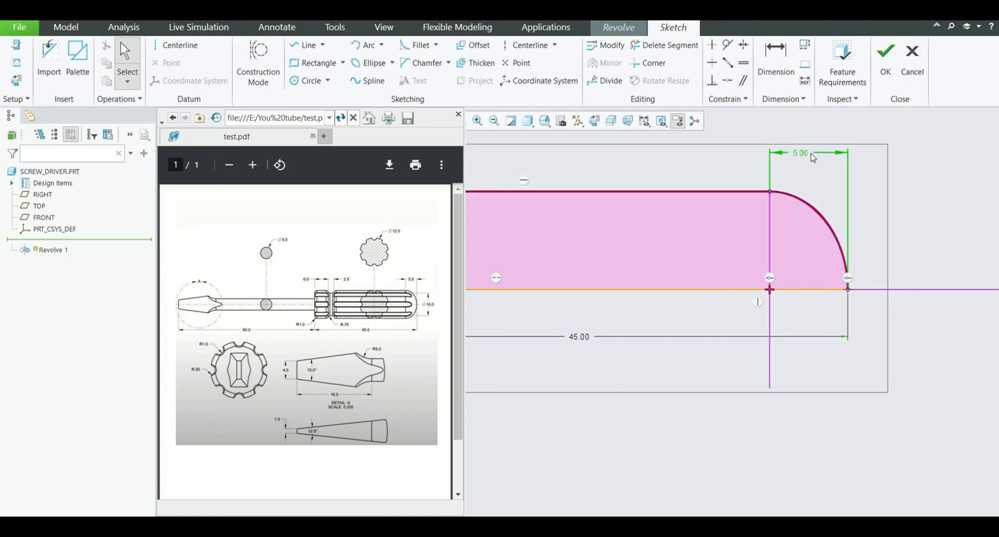
# Finish the handle sketch and complete it as a solid 360-degree revolve
pyautogui.scroll(-4, 816, 312)
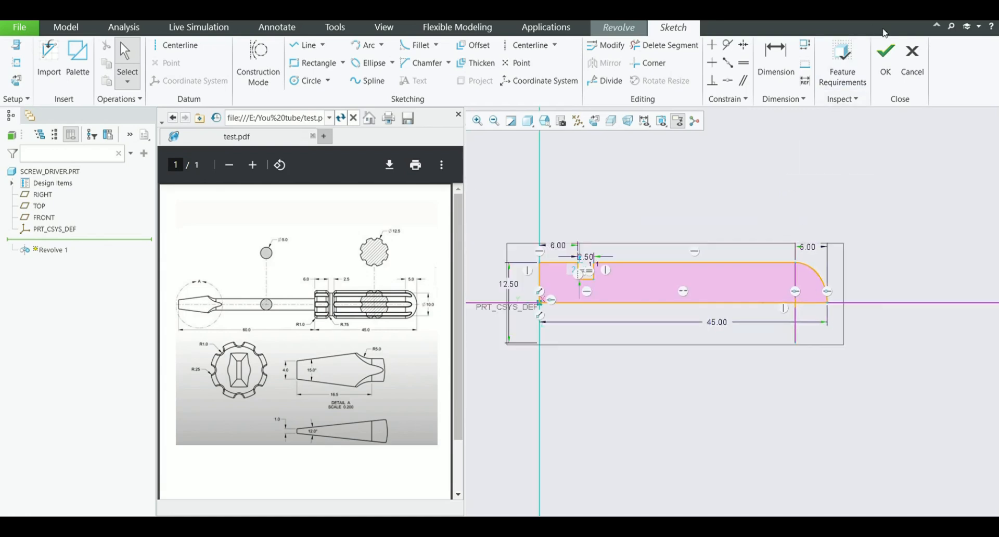
pyautogui.click(891, 47)
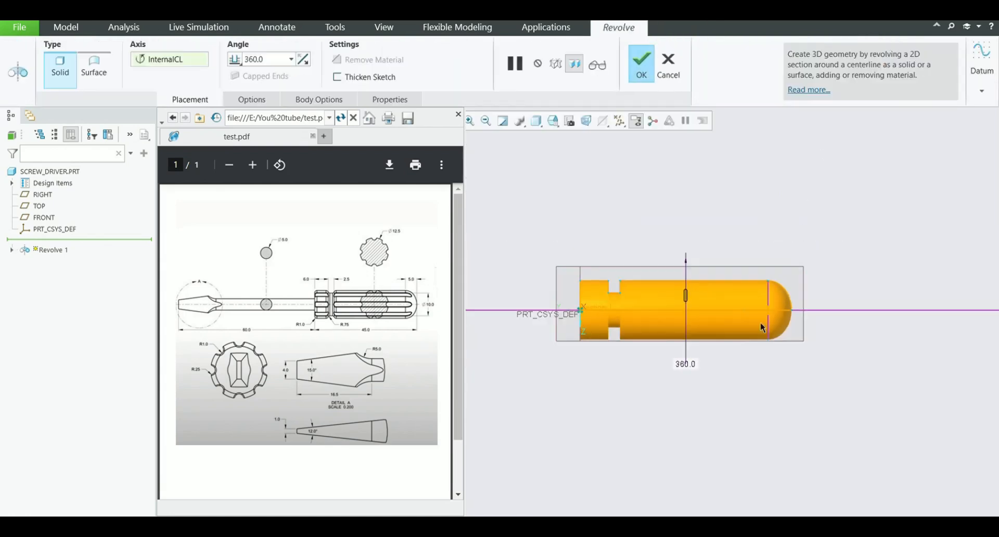
pyautogui.click(641, 63)
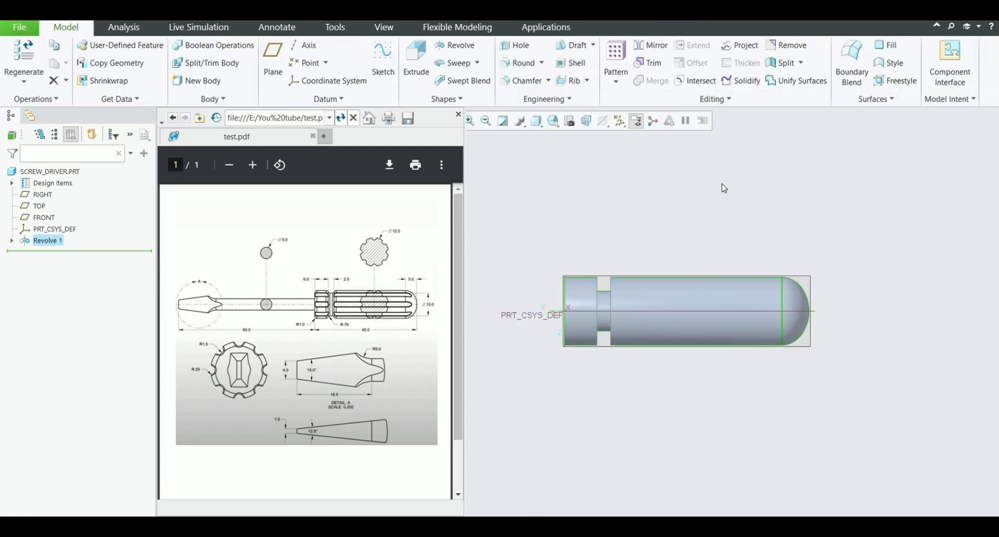
# Start a new Revolve sketch on the RIGHT plane and place a horizontal centerline through the origin
pyautogui.scroll(4, 573, 352)
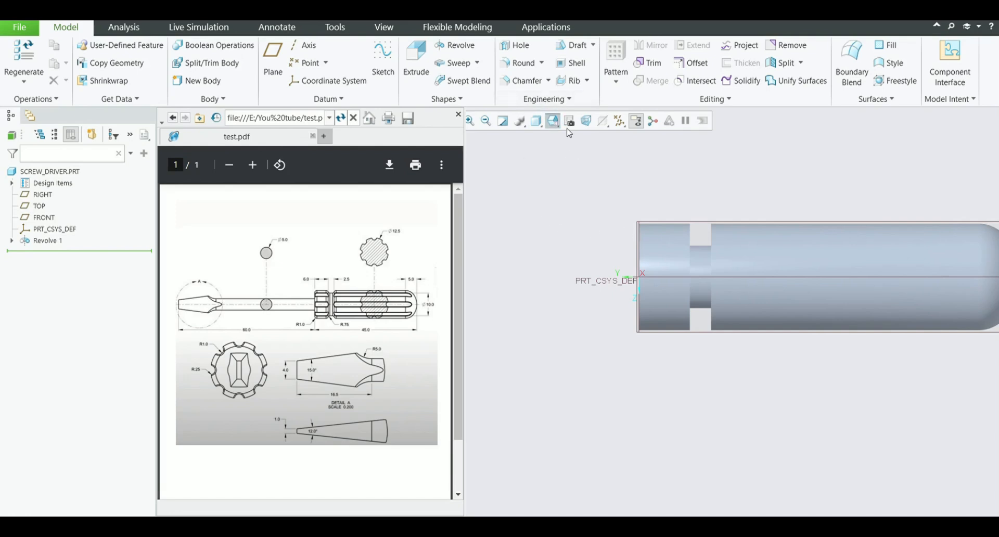
pyautogui.click(463, 51)
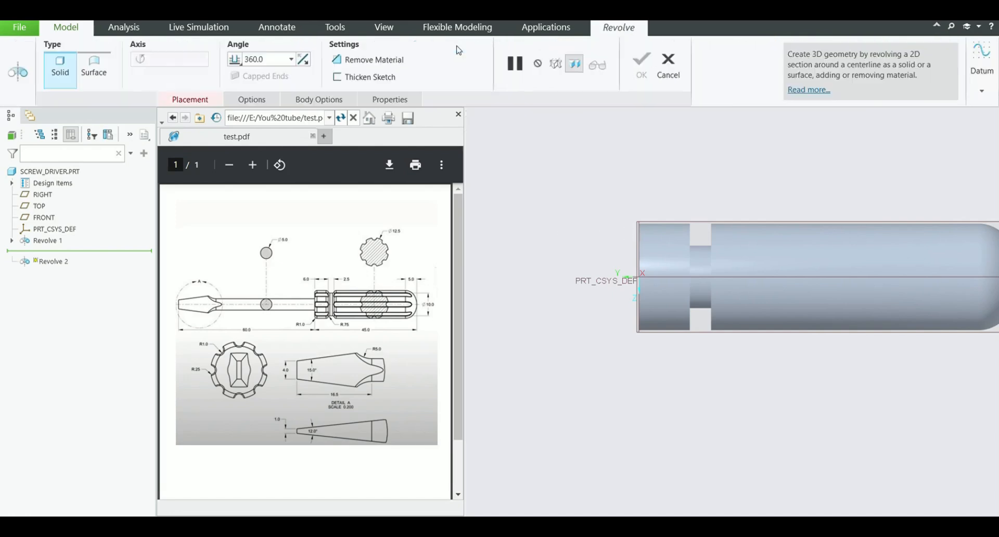
pyautogui.click(679, 219)
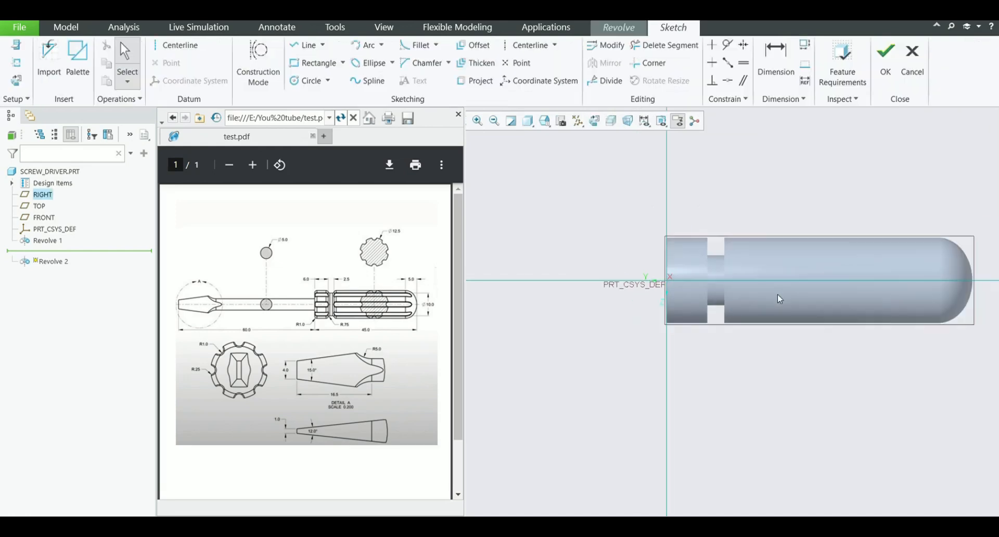
pyautogui.click(512, 53)
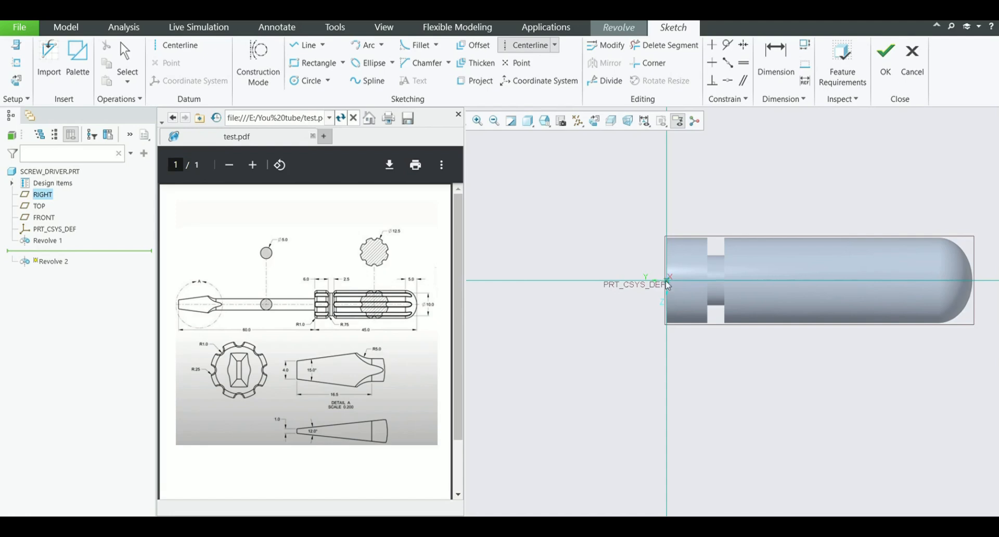
pyautogui.click(666, 280)
pyautogui.click(715, 284)
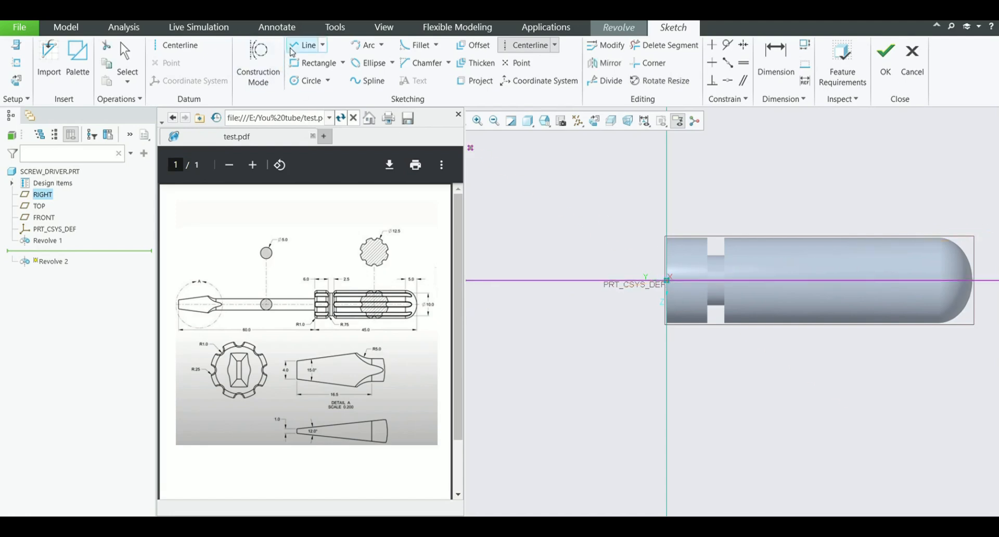
# Sketch a closed stepped shank half-profile from the origin away from the handle, about 25.4 long, with a raised end about 4.7 long and 5.1 high
pyautogui.click(306, 44)
pyautogui.scroll(3, 617, 284)
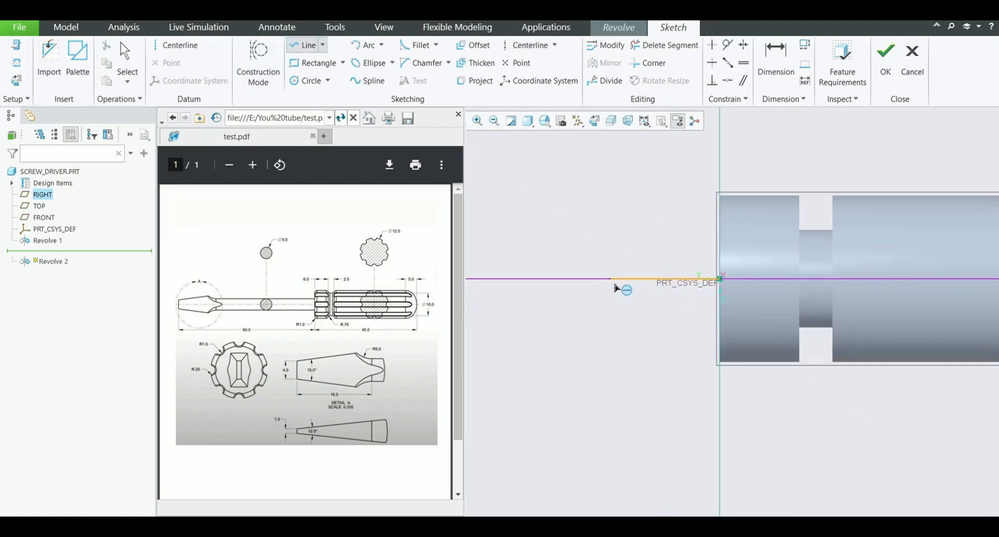
pyautogui.click(720, 279)
pyautogui.click(720, 240)
pyautogui.scroll(-2, 836, 276)
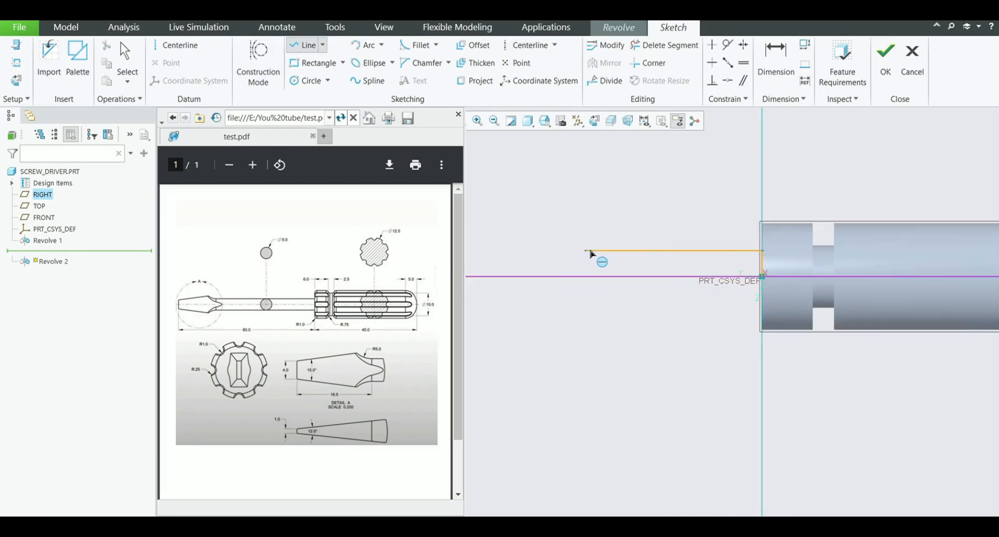
pyautogui.click(587, 251)
pyautogui.scroll(2, 593, 234)
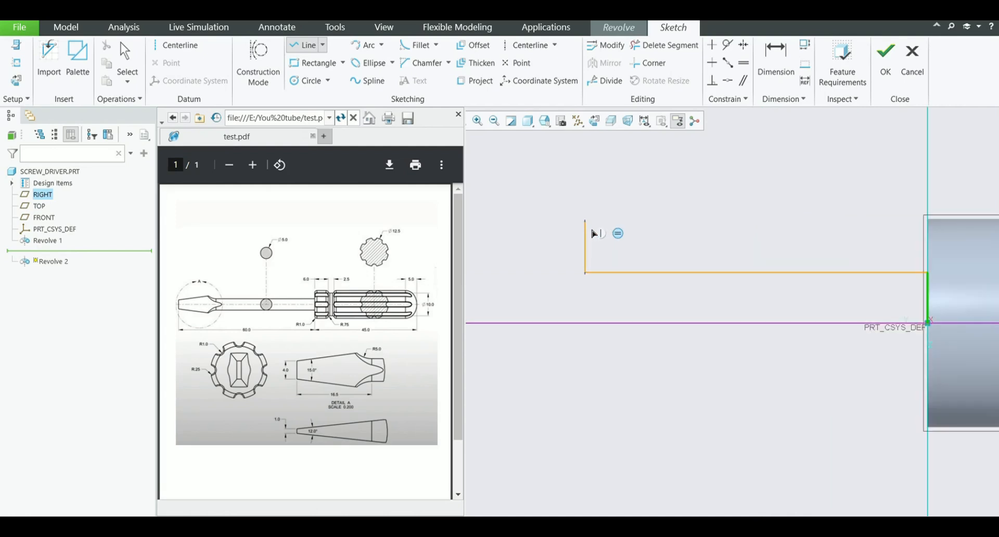
pyautogui.click(588, 233)
pyautogui.scroll(-1, 592, 249)
pyautogui.click(538, 238)
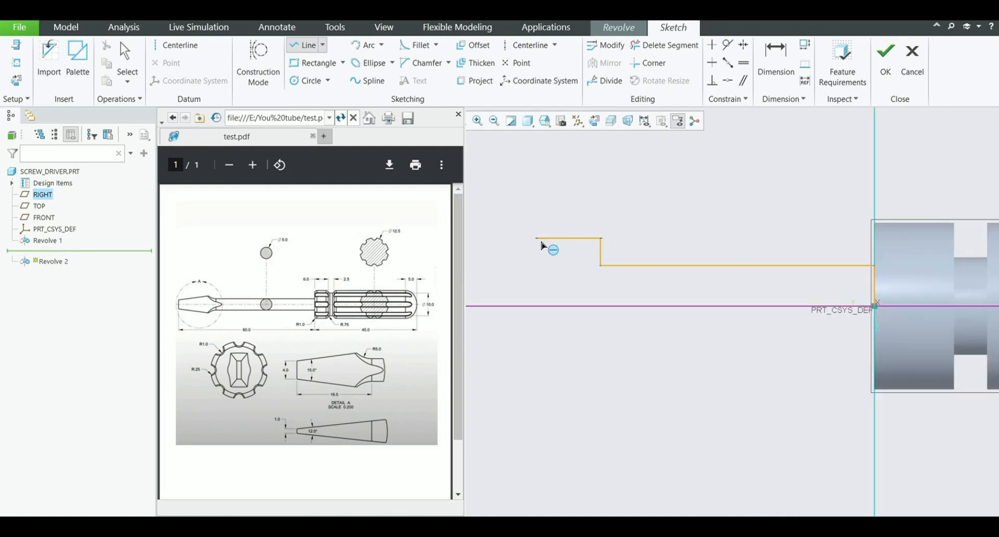
pyautogui.click(539, 307)
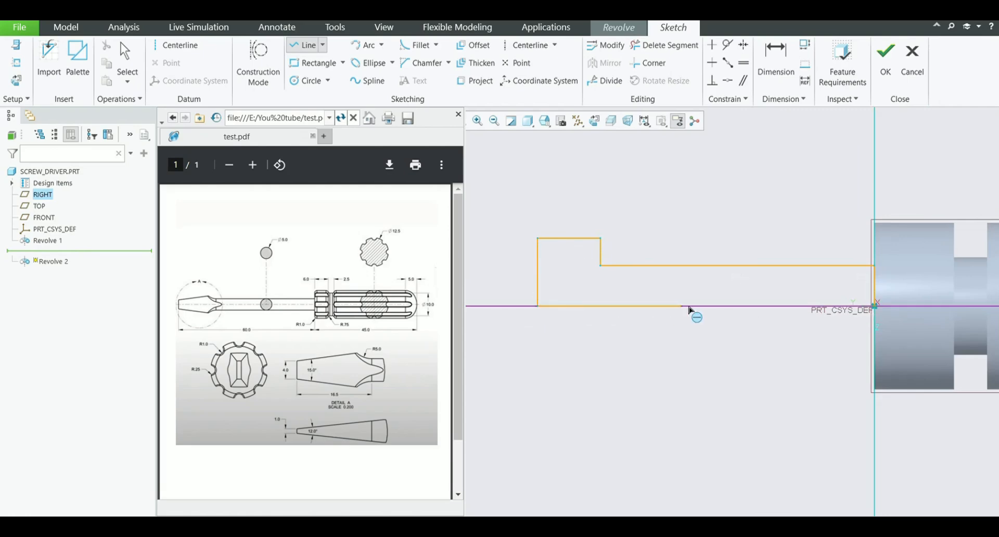
pyautogui.click(874, 306)
pyautogui.click(531, 45)
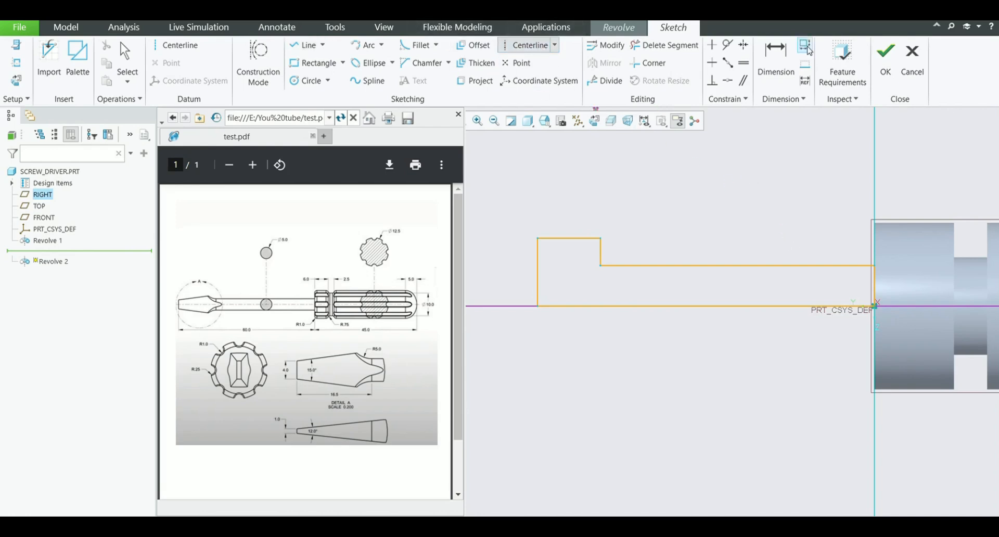
# Dimension the thin shank section's diameter about the centerline and set it to 10
pyautogui.click(777, 57)
pyautogui.scroll(1, 899, 306)
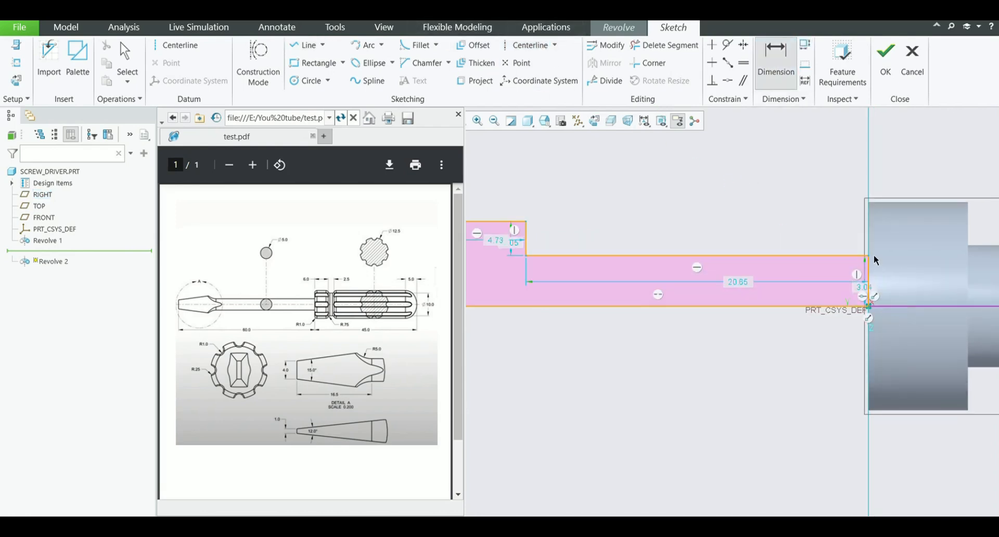
pyautogui.click(871, 255)
pyautogui.click(913, 310)
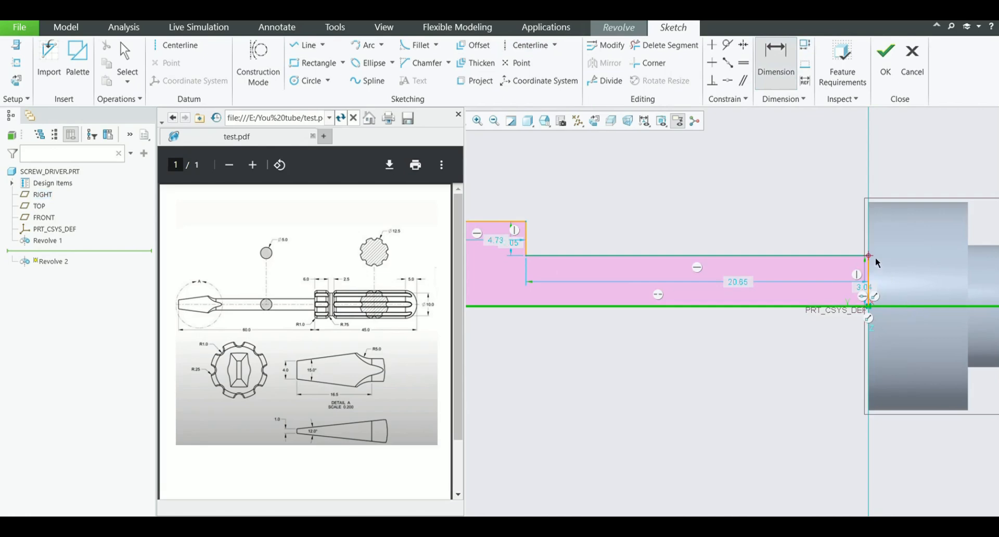
pyautogui.middleClick(905, 293)
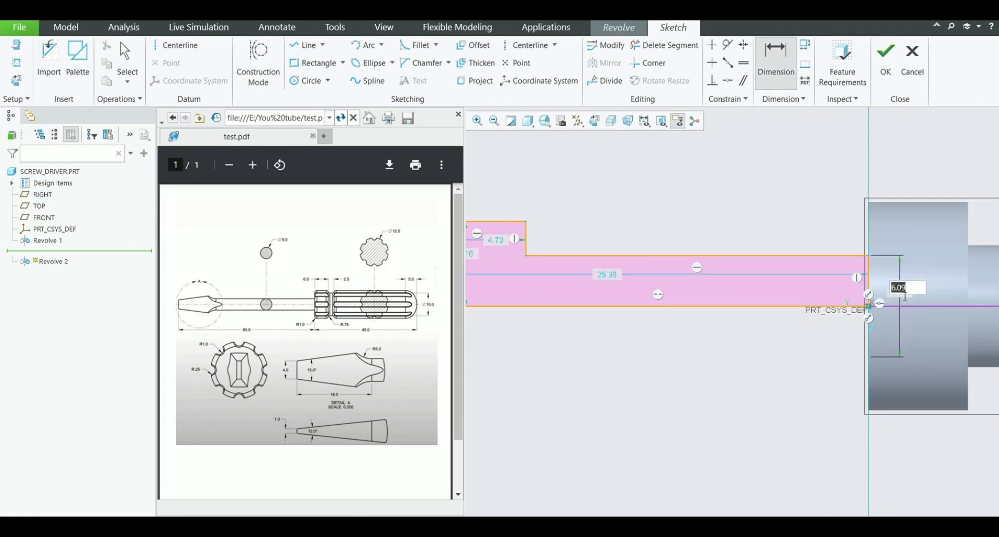
pyautogui.write('10')
pyautogui.press('Return')
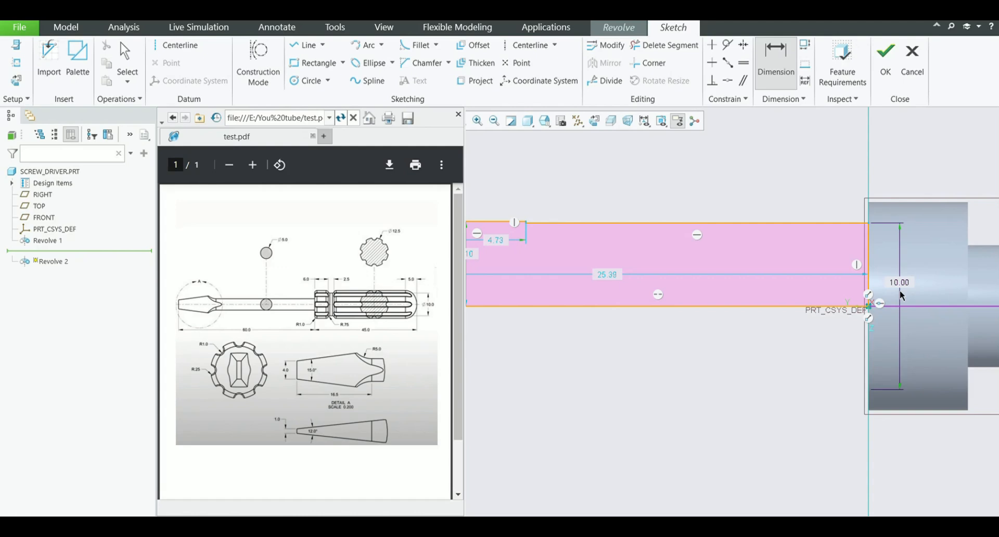
# Set the thin shank section's diameter to 5
pyautogui.scroll(1, 900, 290)
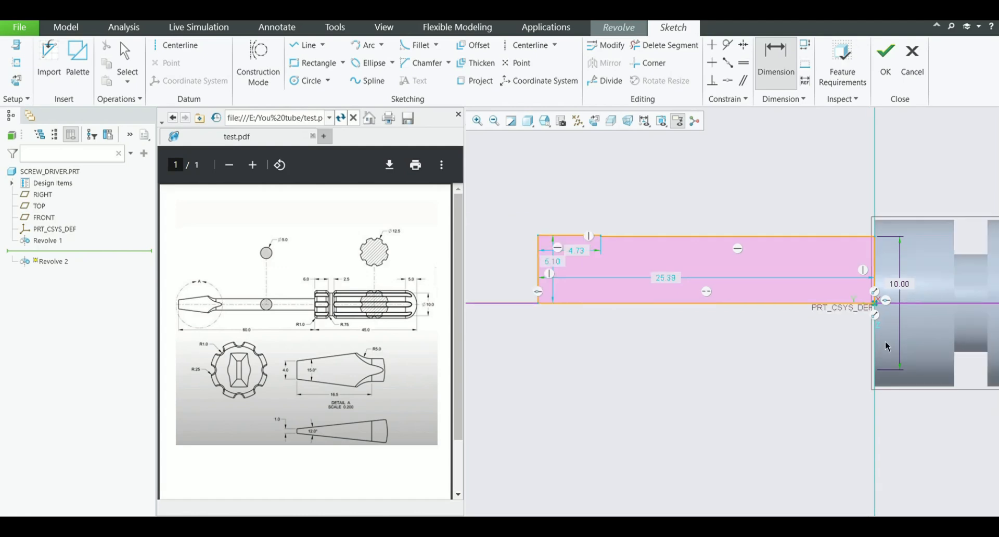
pyautogui.middleClick(730, 352)
pyautogui.doubleClick(900, 284)
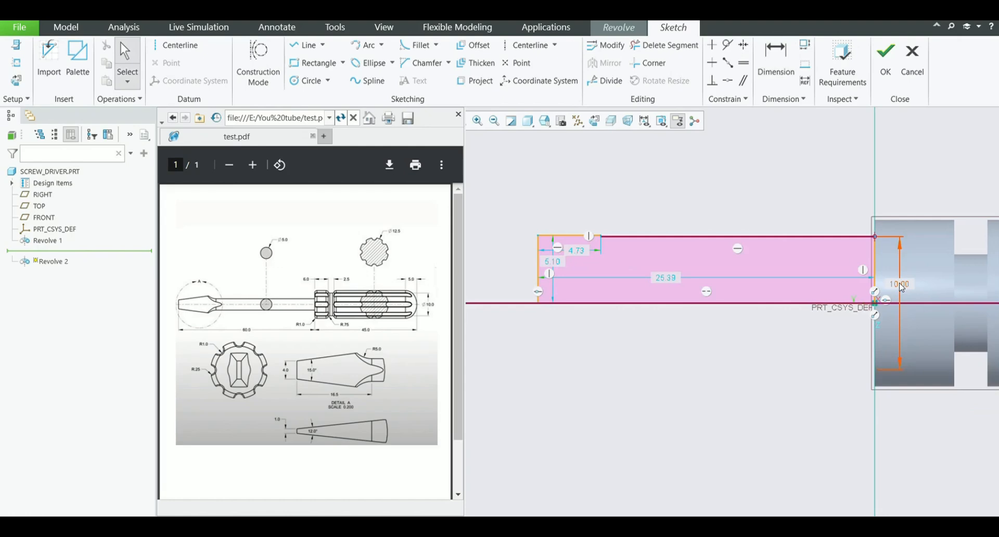
pyautogui.write('5')
pyautogui.press('Return')
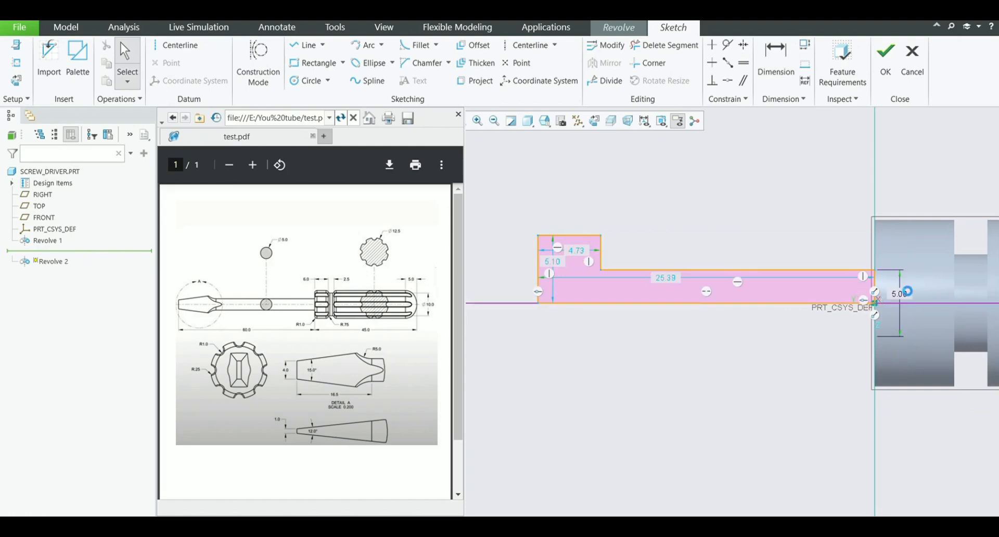
# Dimension the shank's overall length between its end edge and the handle face, and set it to 60
pyautogui.scroll(1, 571, 287)
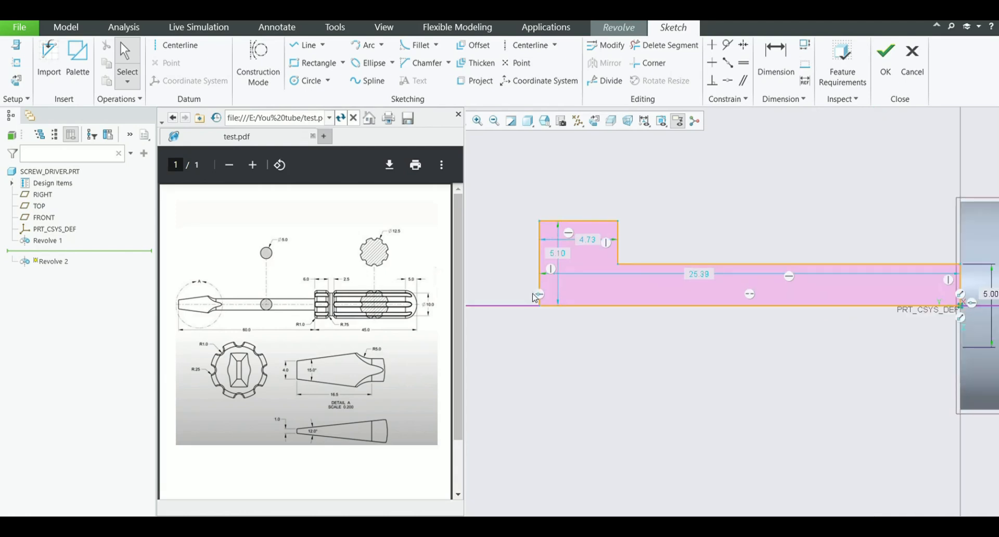
pyautogui.click(776, 57)
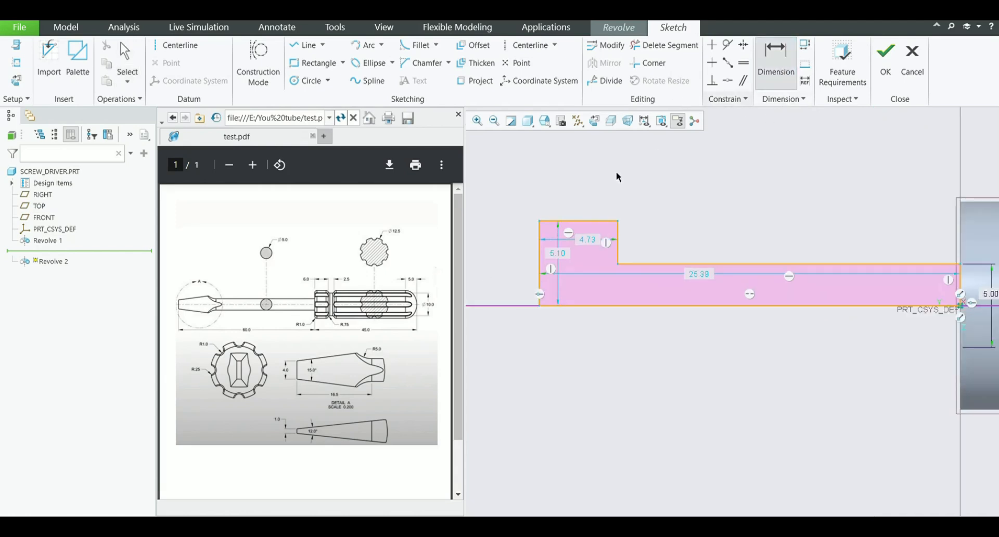
pyautogui.click(539, 252)
pyautogui.scroll(-2, 586, 239)
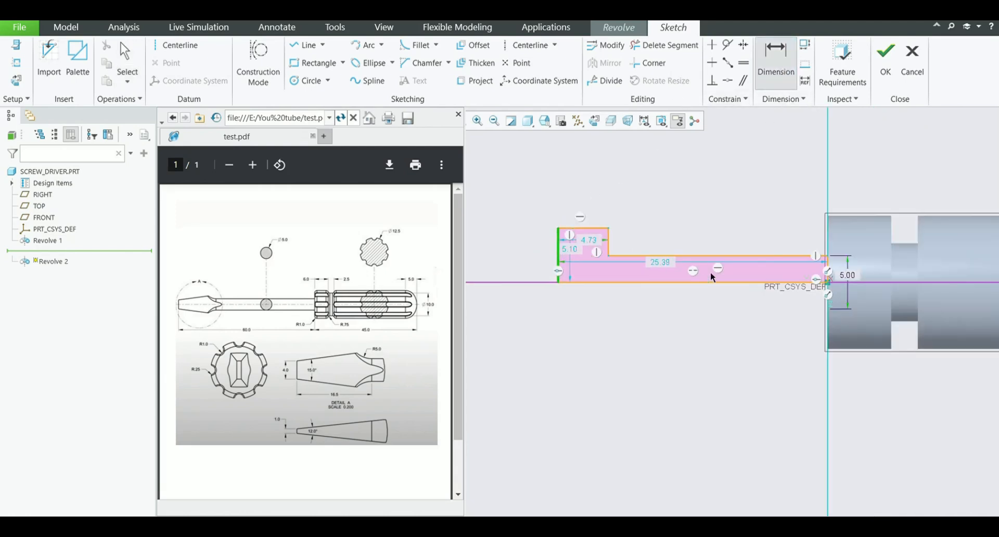
pyautogui.click(828, 268)
pyautogui.middleClick(737, 349)
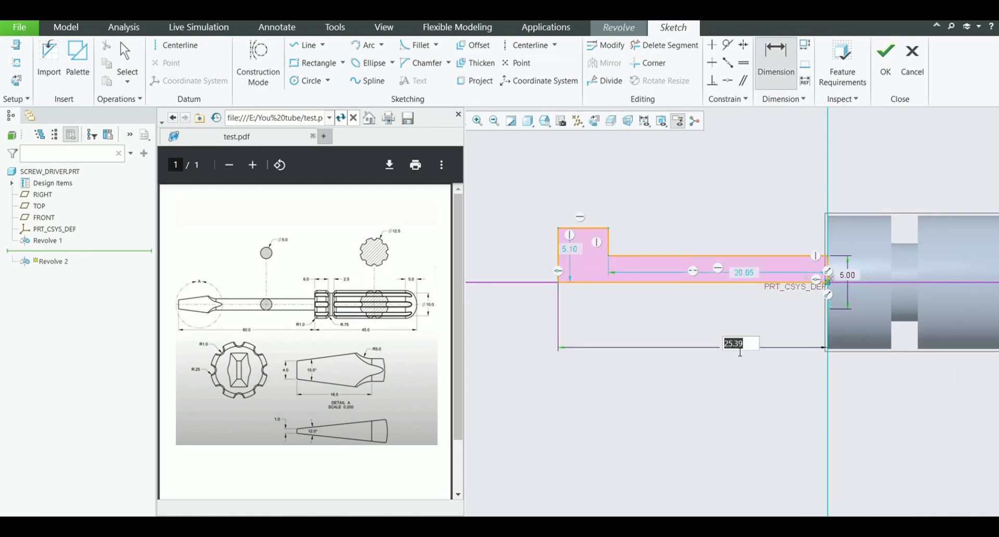
pyautogui.write('60')
pyautogui.press('Return')
# Fillet the inner corner between the thin shank section and the raised step with a radius of about 0.97
pyautogui.scroll(-5, 728, 359)
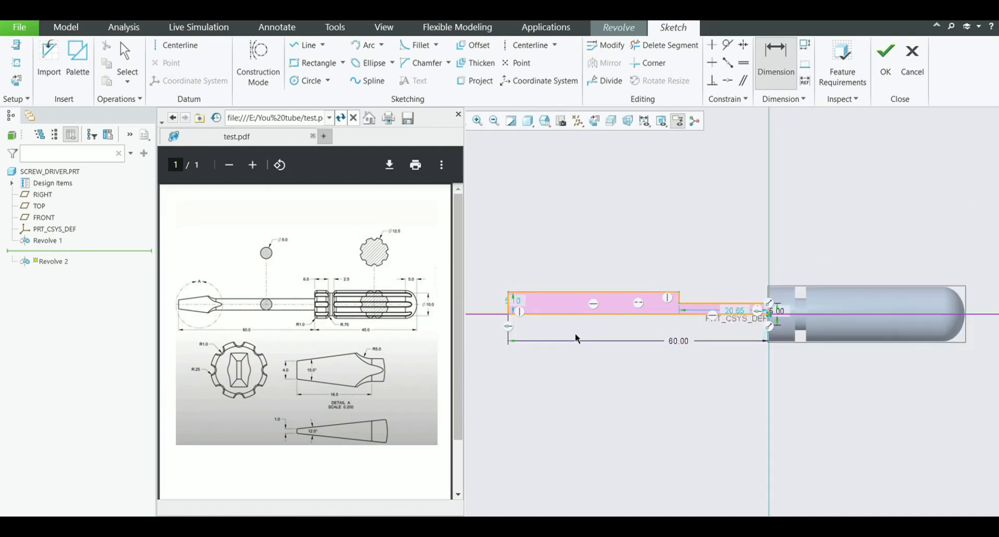
pyautogui.scroll(2, 522, 330)
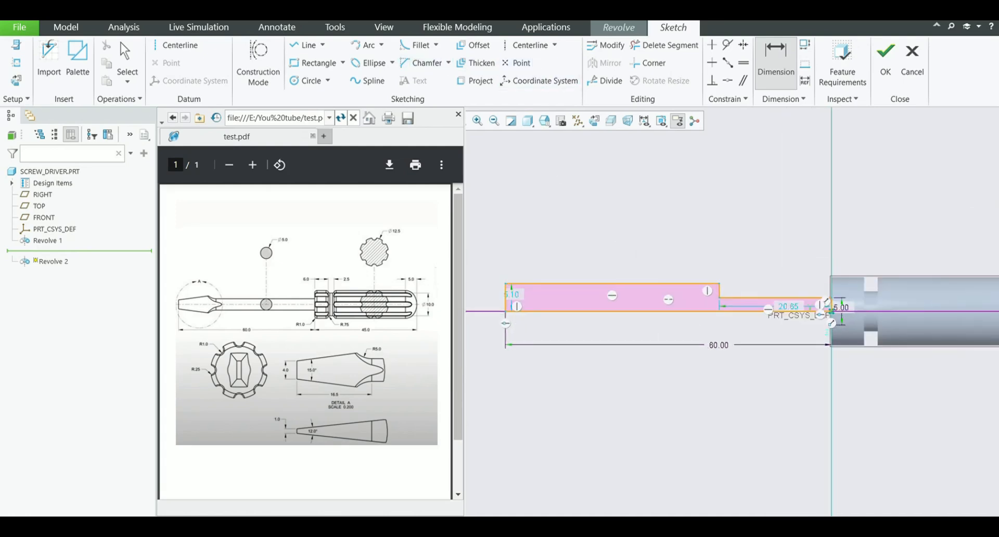
pyautogui.click(416, 44)
pyautogui.scroll(3, 724, 307)
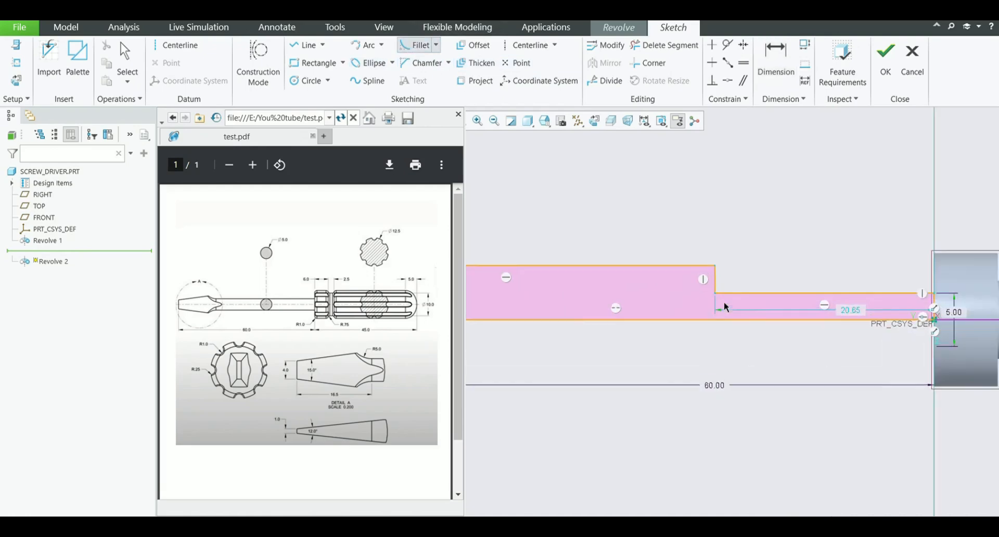
pyautogui.click(729, 294)
pyautogui.click(714, 283)
pyautogui.middleClick(738, 262)
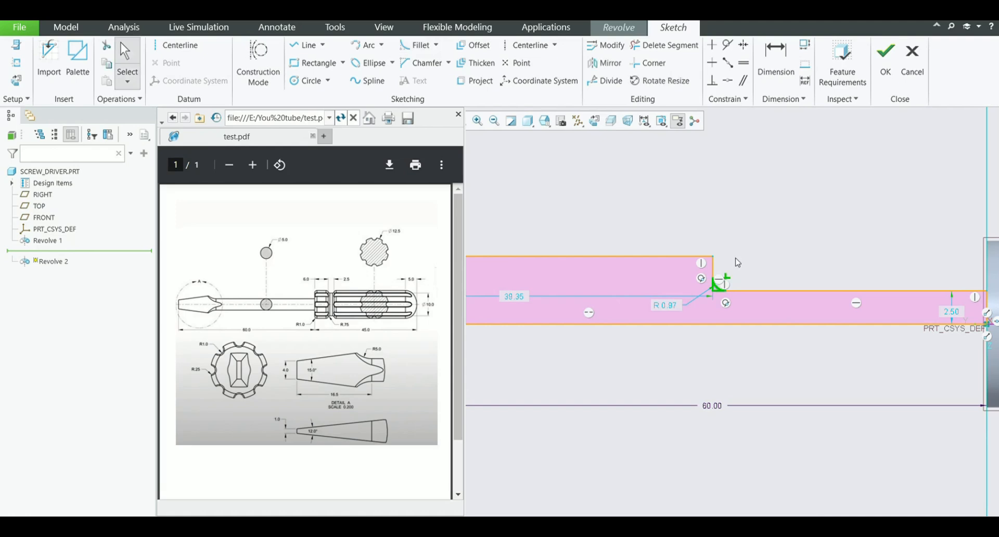
# Set the radius of the fillet between the thin shank section and the raised step to 5
pyautogui.doubleClick(672, 307)
pyautogui.write('5')
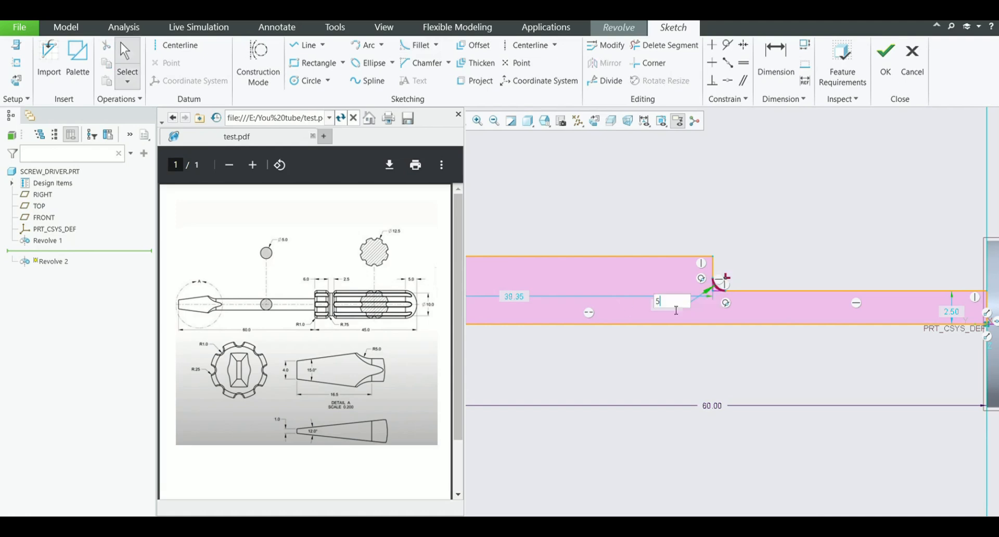
pyautogui.press('Return')
pyautogui.scroll(-3, 752, 299)
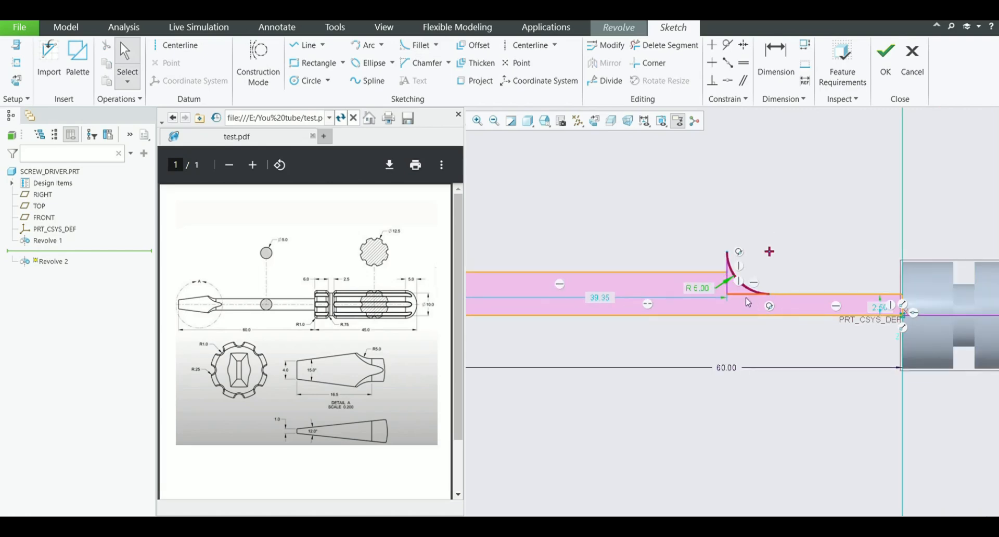
pyautogui.scroll(-2, 752, 300)
# Set the height of the raised section's end edge above the centerline to 8
pyautogui.scroll(2, 504, 318)
pyautogui.scroll(2, 504, 318)
pyautogui.click(639, 284)
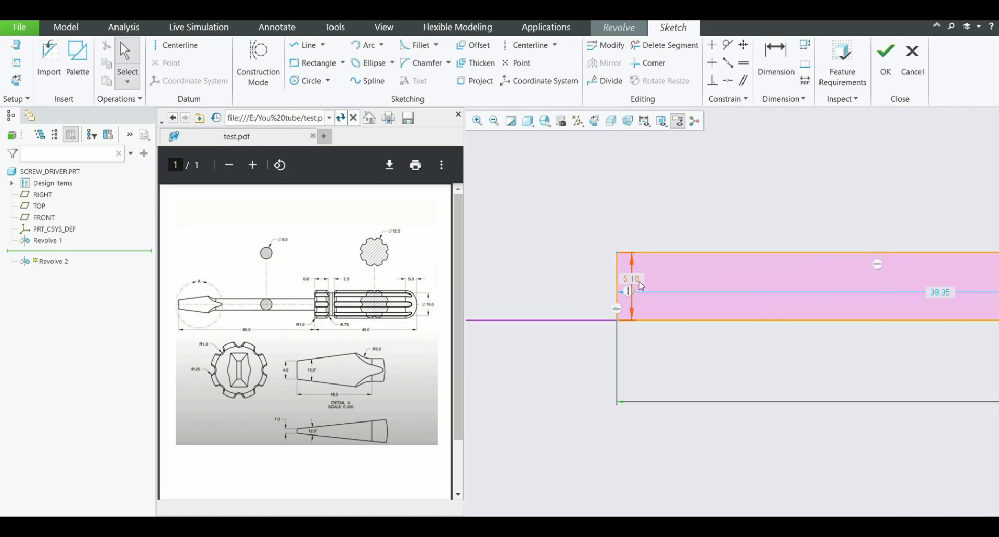
pyautogui.doubleClick(642, 286)
pyautogui.write('8')
pyautogui.press('Return')
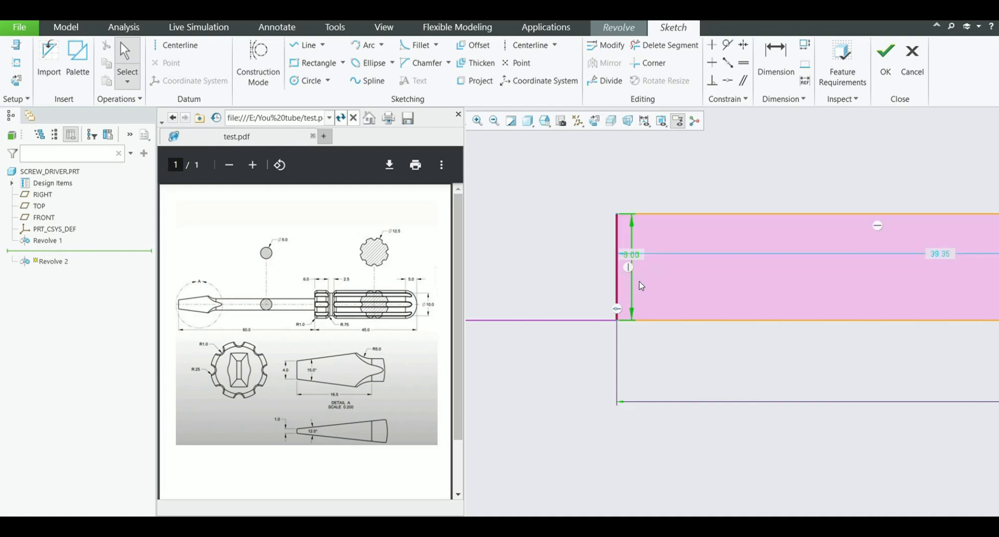
# Dimension the horizontal distance from the shank's end edge to the fillet's end on the thin section and set it to 16.5
pyautogui.scroll(-1, 632, 281)
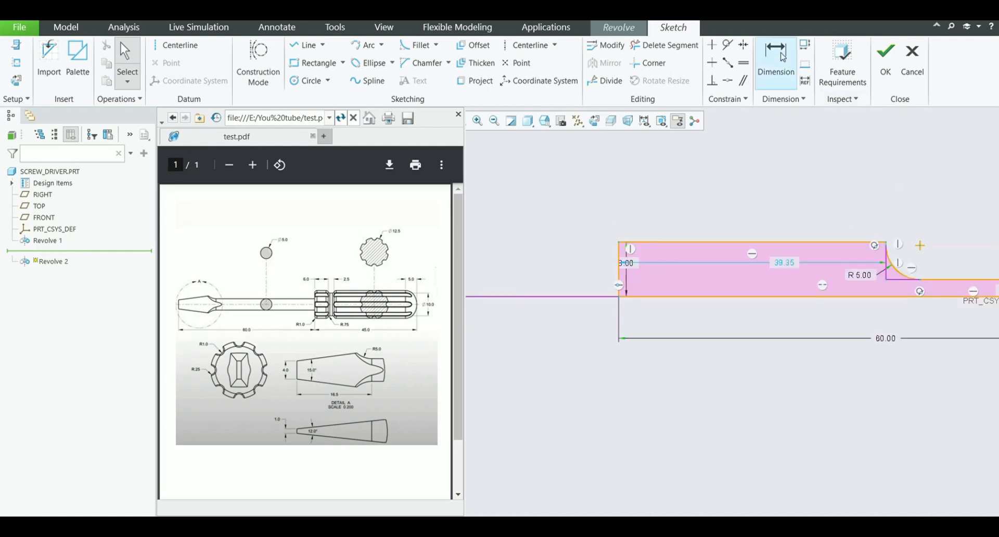
pyautogui.click(775, 56)
pyautogui.click(618, 255)
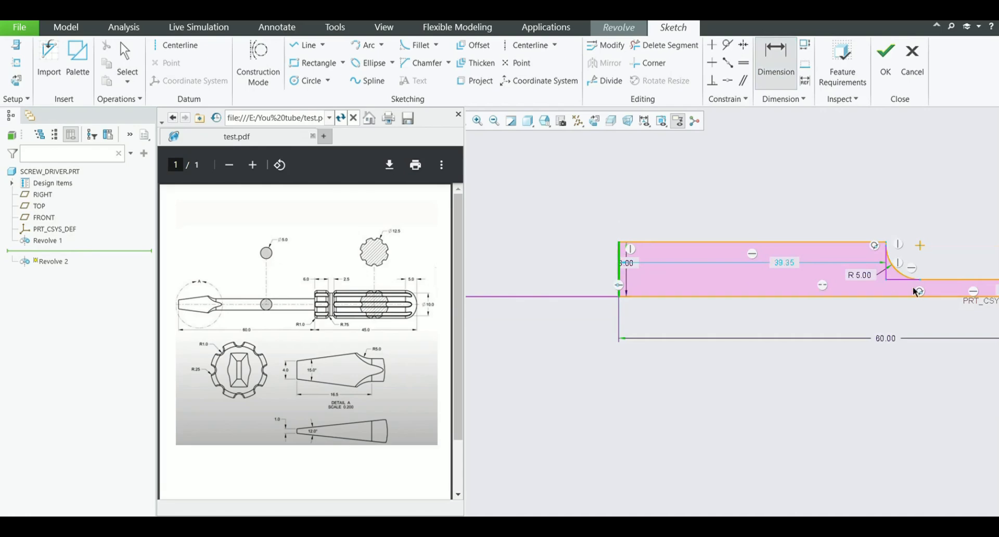
pyautogui.click(921, 280)
pyautogui.middleClick(814, 314)
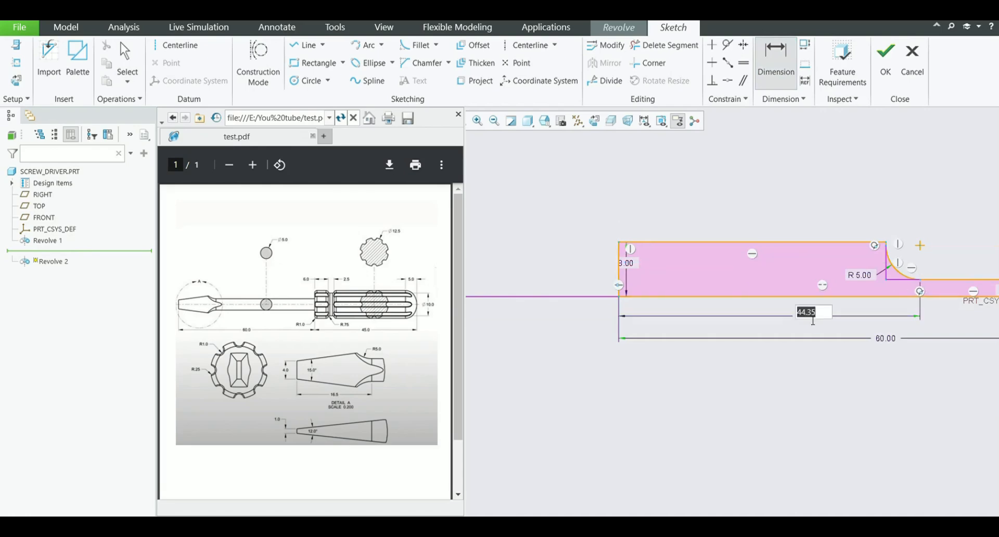
pyautogui.write('16.5')
pyautogui.press('Return')
pyautogui.middleClick(694, 389)
# Finish the shank sketch and complete the solid 360° revolve about its internal centerline
pyautogui.scroll(4, 544, 346)
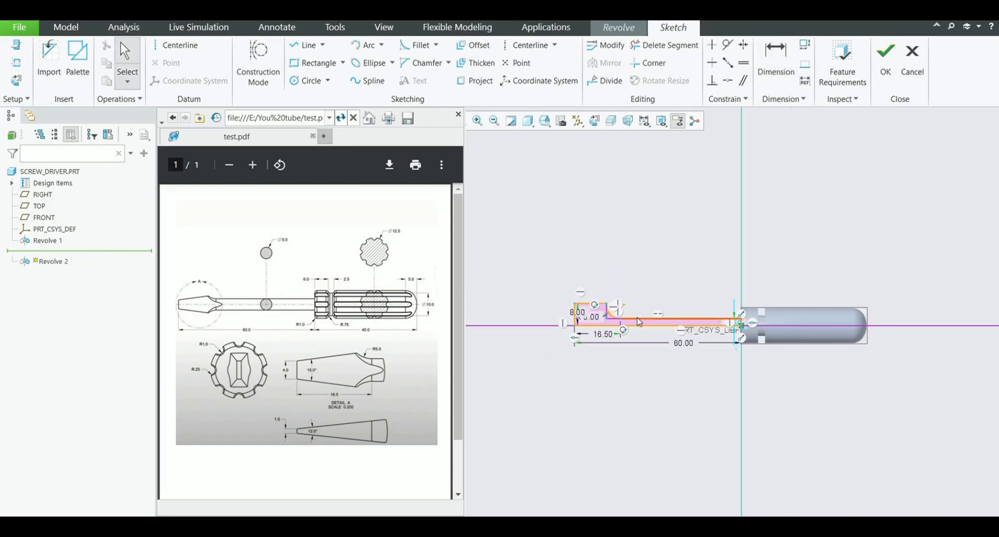
pyautogui.scroll(-4, 640, 322)
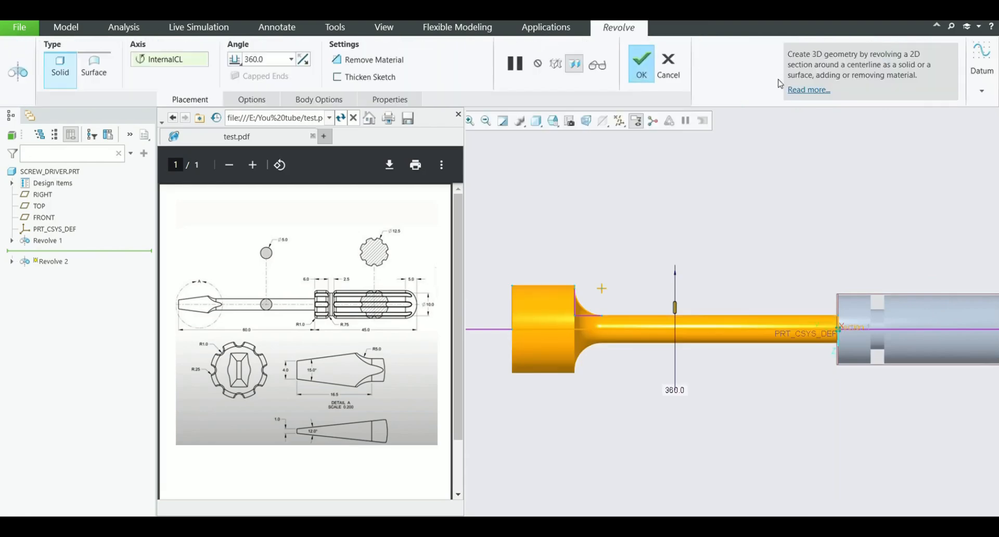
pyautogui.click(649, 73)
pyautogui.scroll(-3, 640, 256)
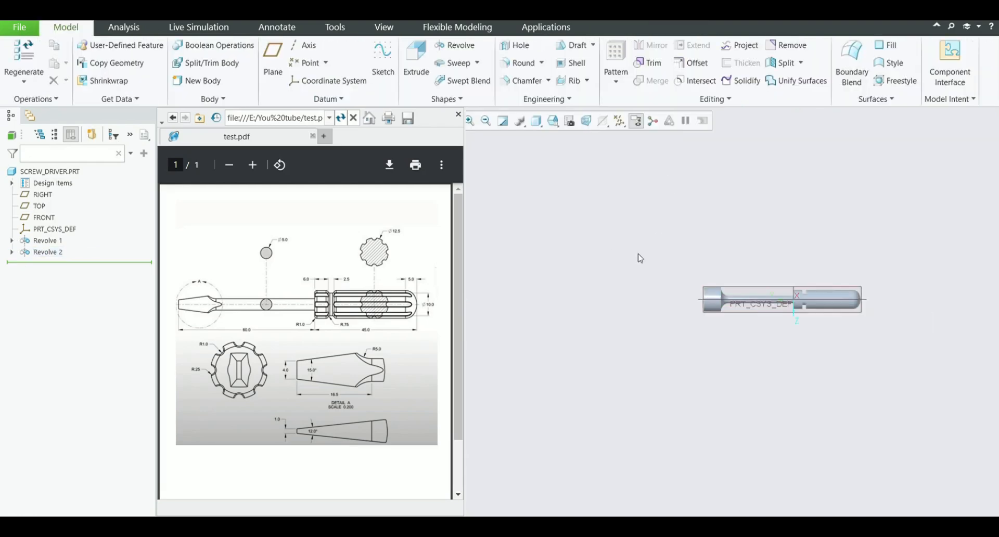
# Start an extrude sketched on the RIGHT plane and add a horizontal centerline along the shank axis
pyautogui.scroll(3, 755, 338)
pyautogui.scroll(1, 518, 379)
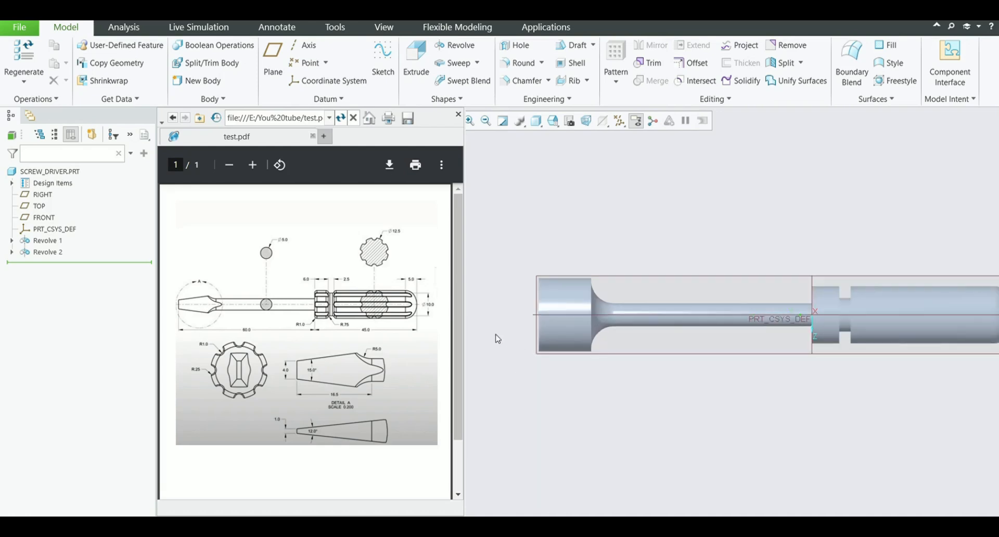
pyautogui.scroll(1, 491, 337)
pyautogui.scroll(-1, 492, 332)
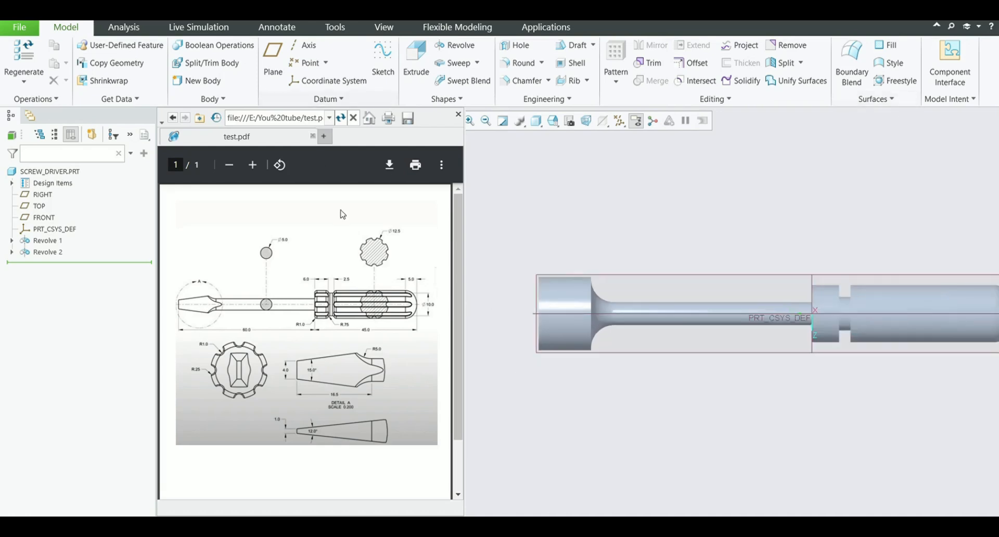
pyautogui.click(417, 59)
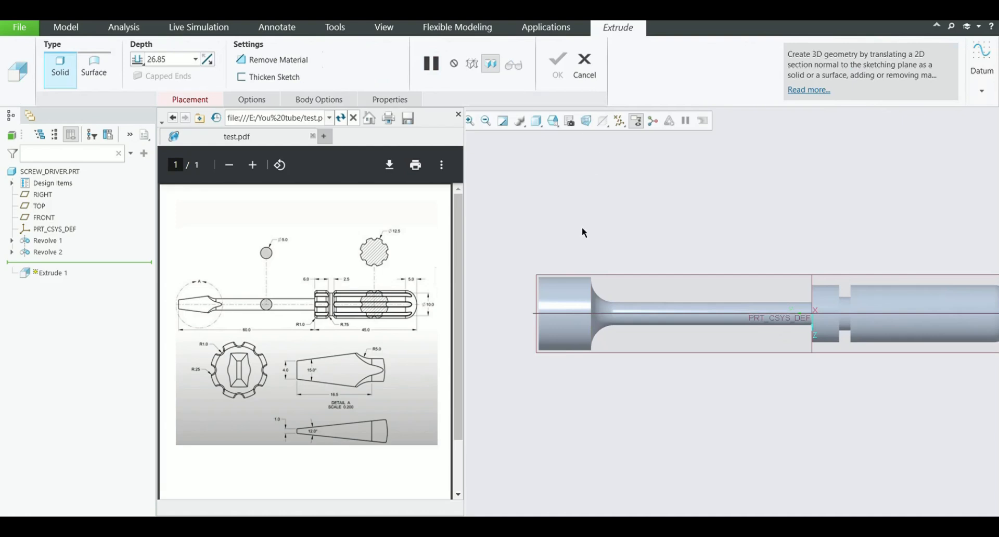
pyautogui.click(621, 280)
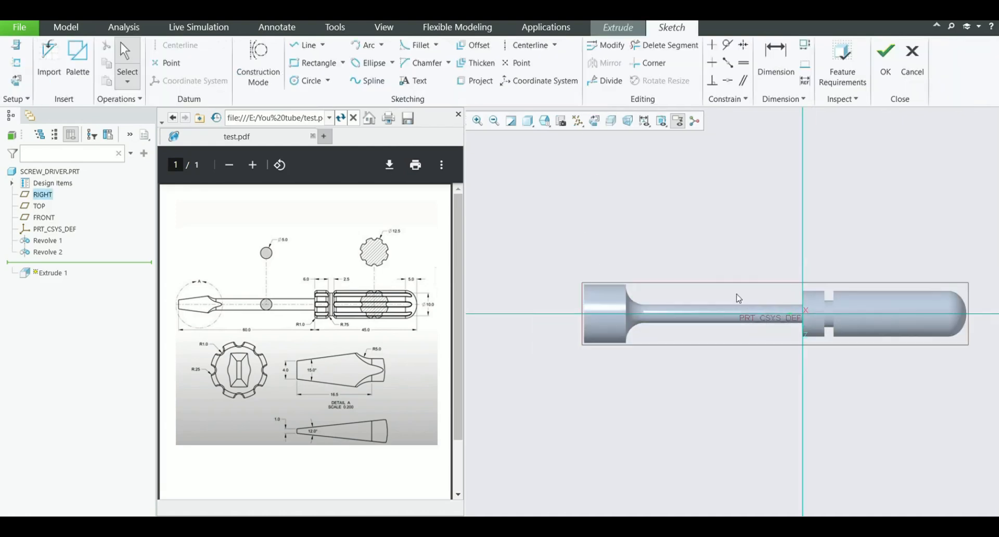
pyautogui.scroll(2, 560, 272)
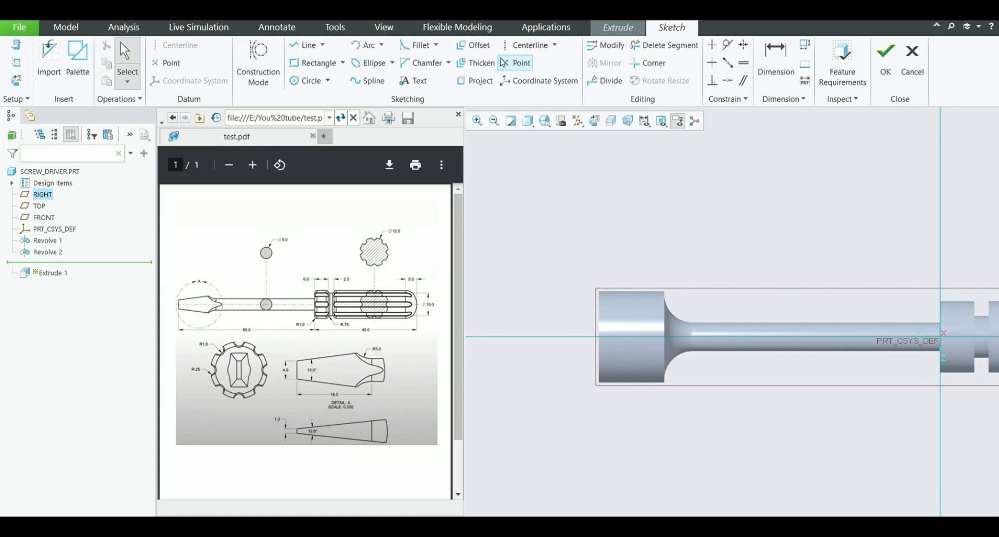
pyautogui.click(527, 45)
pyautogui.click(603, 348)
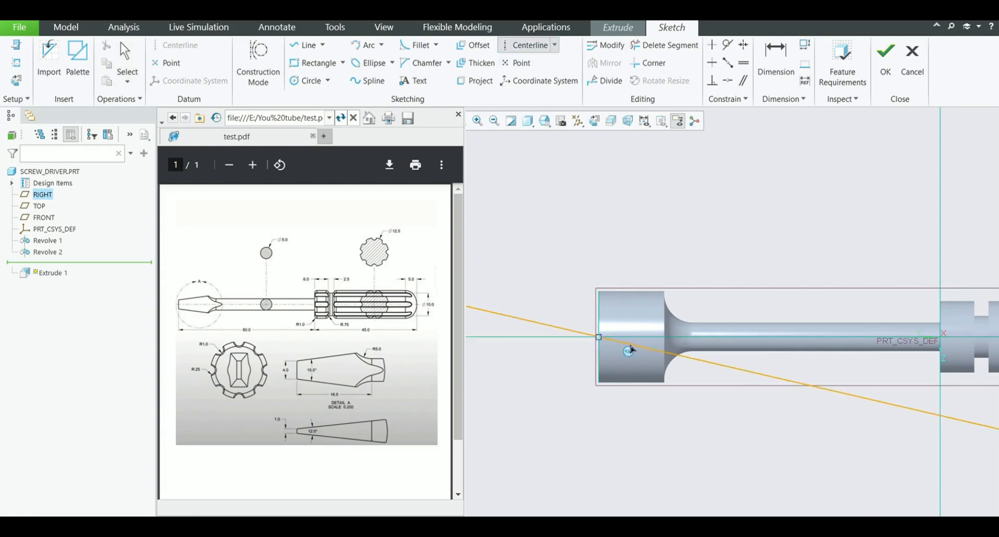
pyautogui.click(644, 345)
# Draw a closed four-sided profile with a sloped lower edge above the centerline at the tip, its vertical sides about 6.88 and 3.89
pyautogui.click(307, 45)
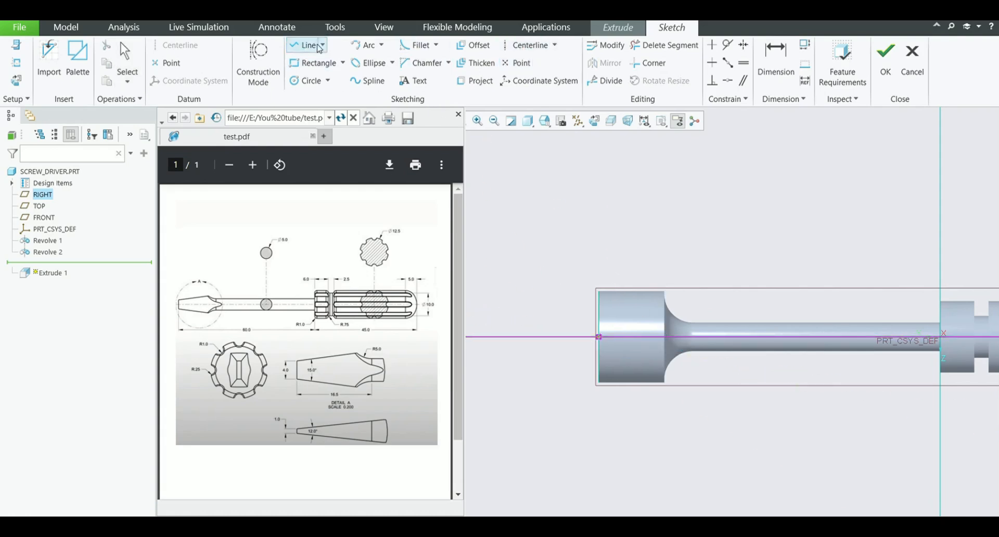
pyautogui.scroll(3, 601, 348)
pyautogui.click(599, 294)
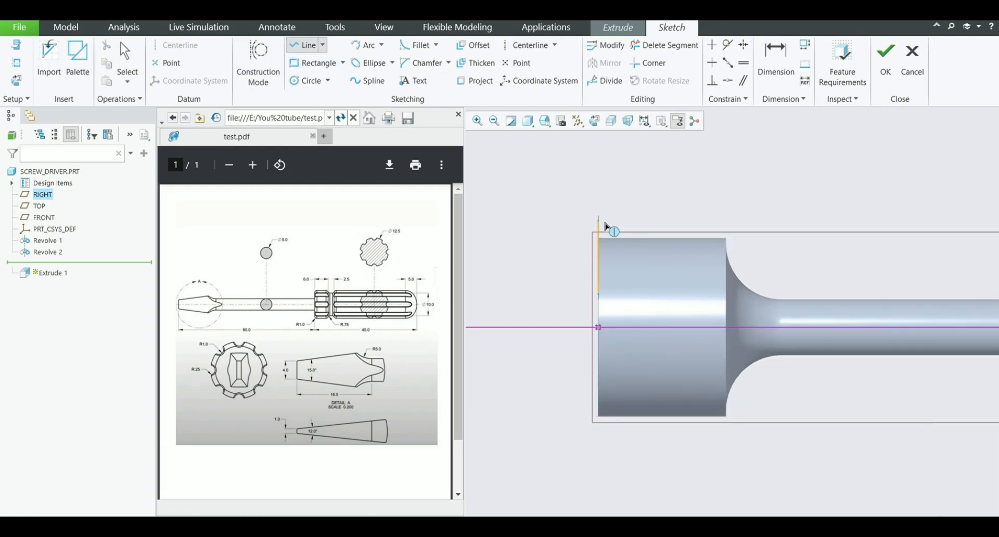
pyautogui.click(599, 217)
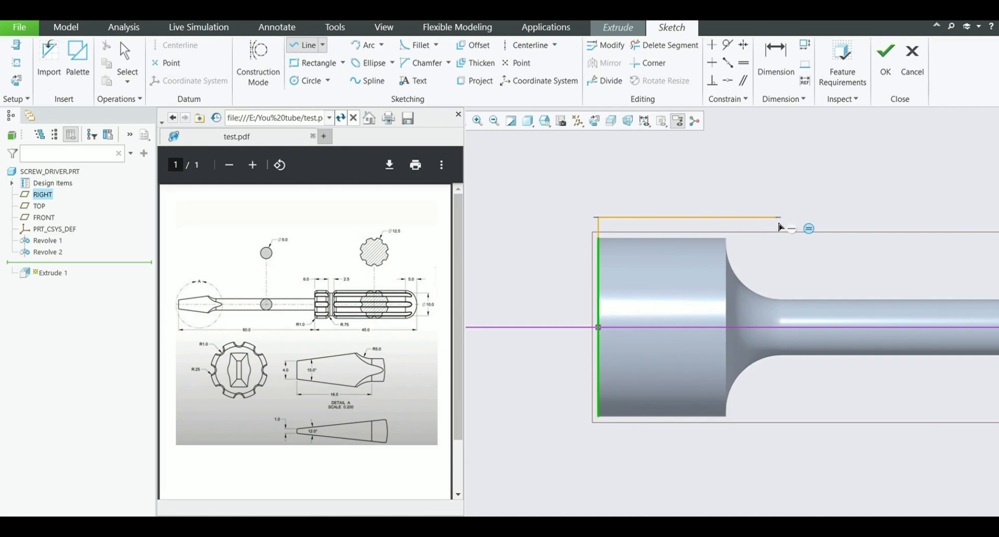
pyautogui.click(776, 217)
pyautogui.click(777, 262)
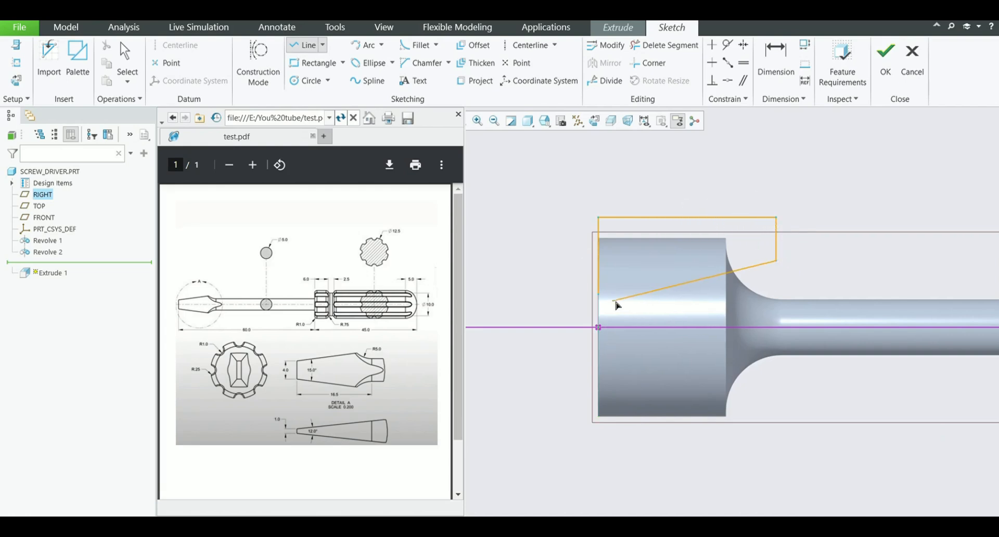
pyautogui.click(599, 295)
pyautogui.middleClick(540, 226)
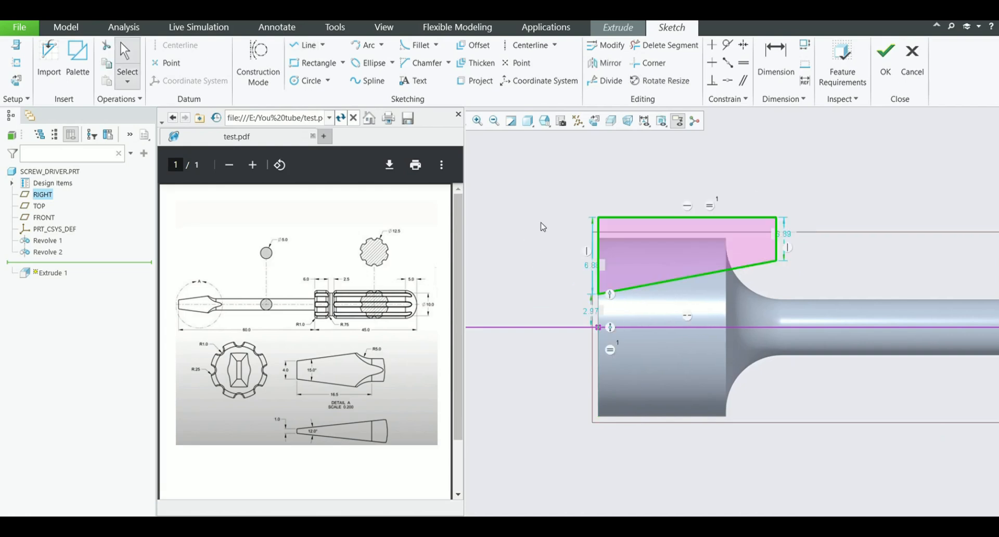
# Mirror the whole four-sided profile about the horizontal centerline
pyautogui.moveTo(549, 187)
pyautogui.mouseDown()
pyautogui.moveTo(667, 258)
pyautogui.moveTo(821, 309)
pyautogui.moveTo(810, 307)
pyautogui.mouseUp()
pyautogui.click(604, 63)
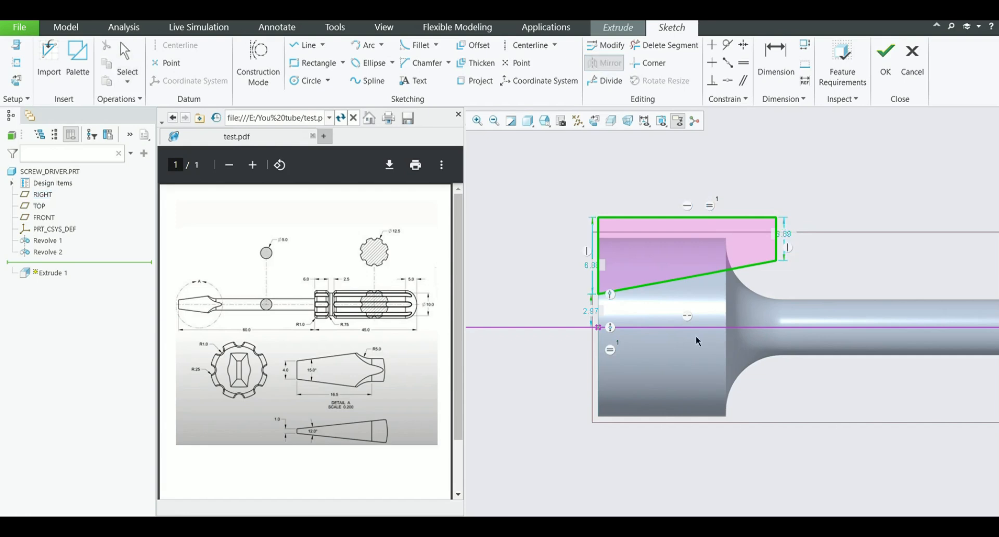
pyautogui.click(672, 329)
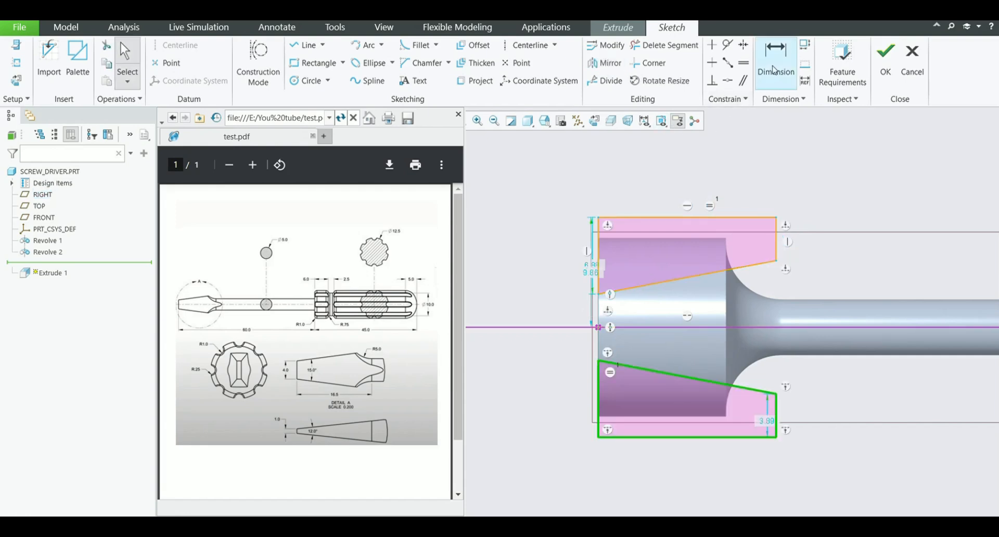
# Dimension the gap between the two profiles' inner corners at the tip end and set it to 4
pyautogui.click(776, 58)
pyautogui.scroll(1, 580, 380)
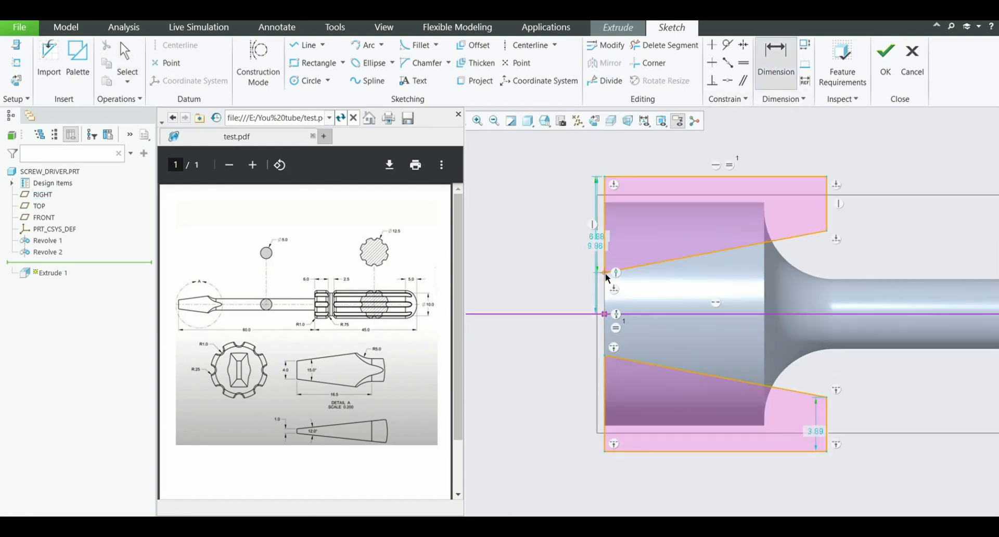
pyautogui.click(613, 358)
pyautogui.middleClick(573, 334)
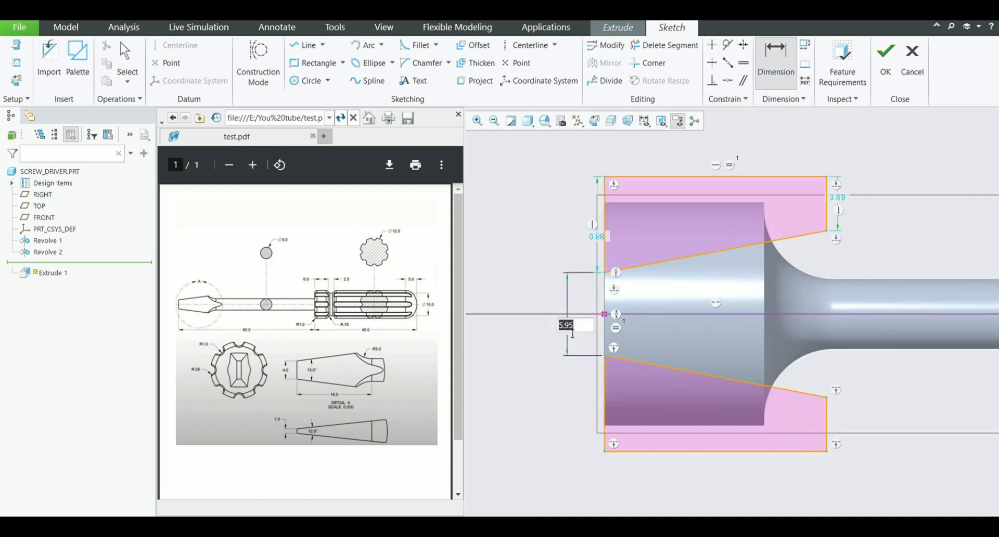
pyautogui.write('4')
pyautogui.press('Return')
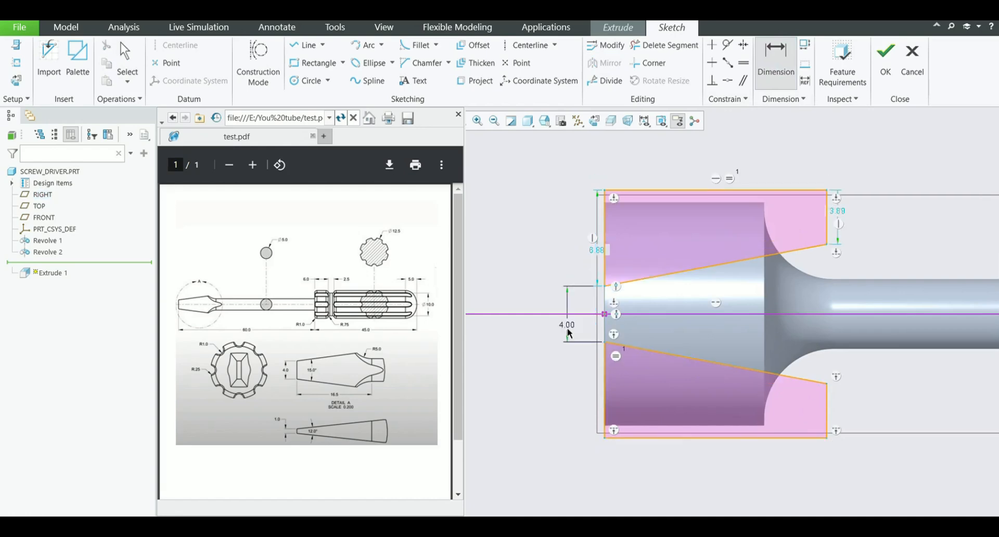
# Dimension the angle between the two sloped profile edges and set it to 15 degrees
pyautogui.click(704, 269)
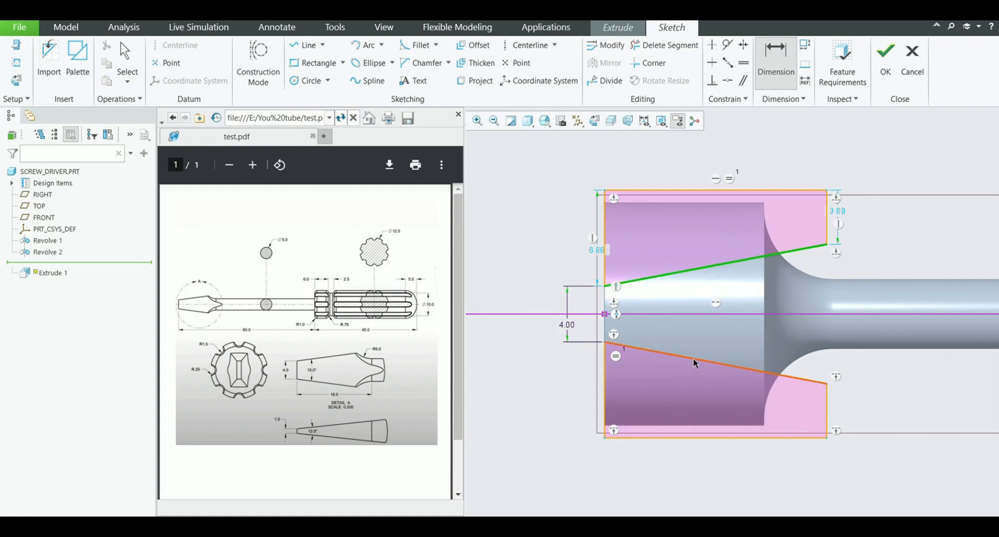
pyautogui.middleClick(707, 331)
pyautogui.write('15')
pyautogui.press('Return')
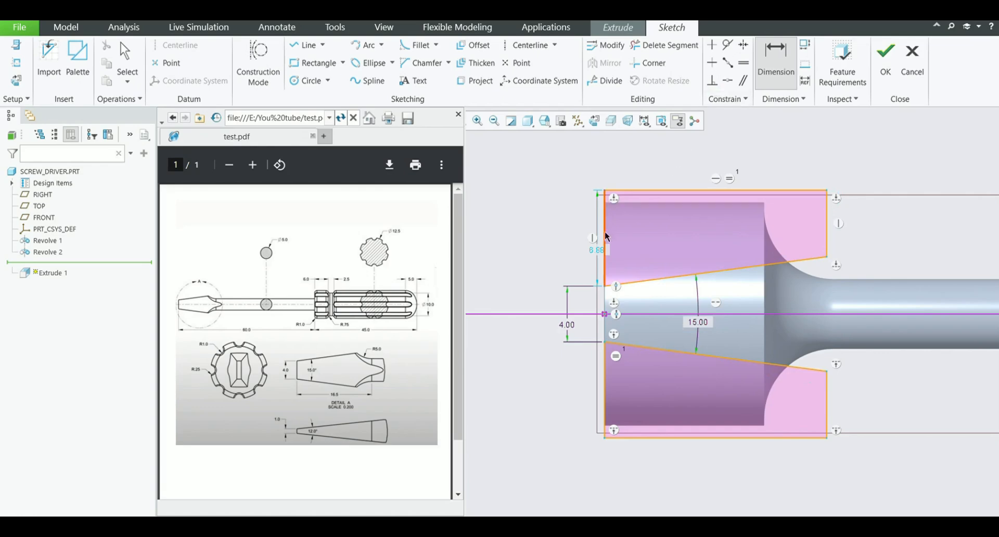
# Set the height of the upper profile's vertical edge at the tip end to 7
pyautogui.doubleClick(595, 253)
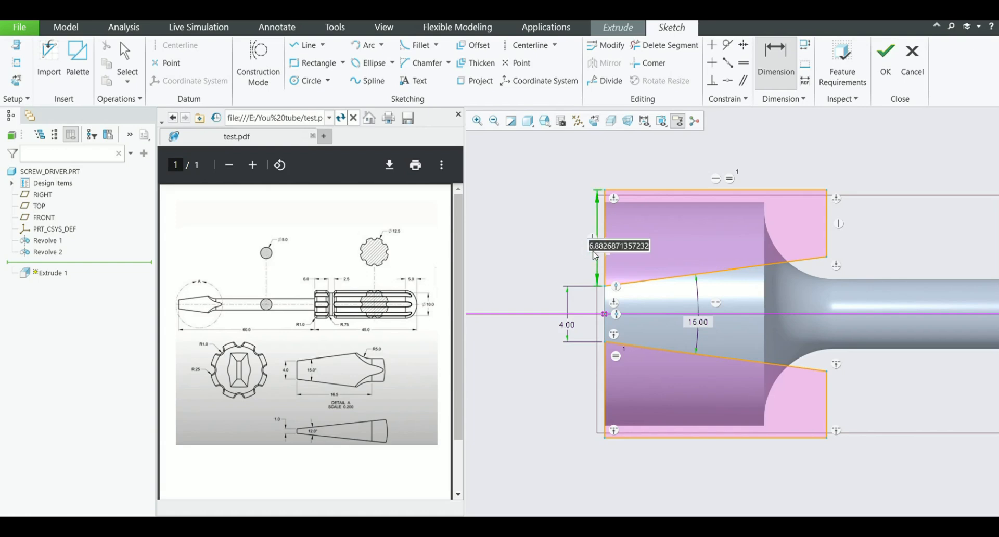
pyautogui.write('7')
pyautogui.press('Return')
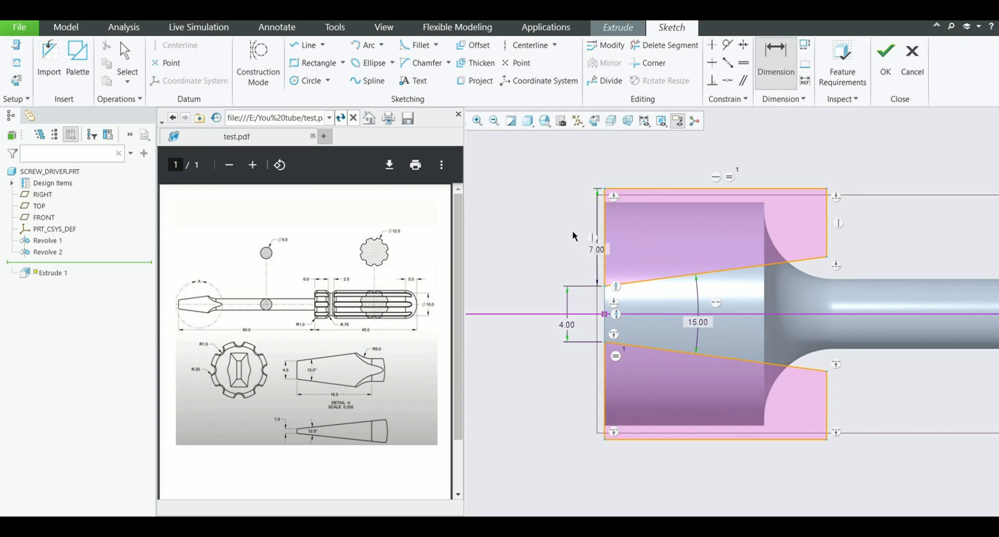
pyautogui.middleClick(541, 236)
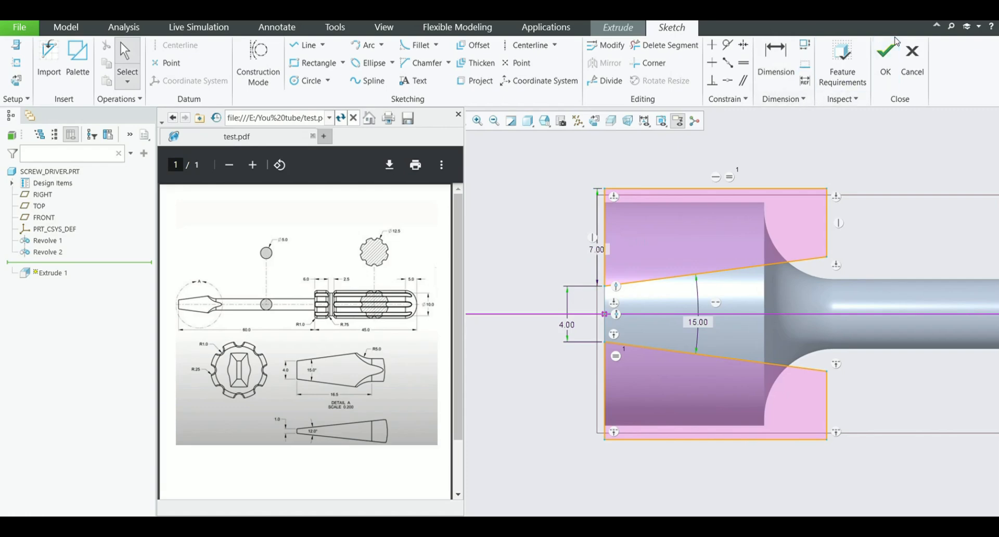
# Finish the sketch and extrude both profiles as a remove-material cut through the full tip on both sides of the sketch plane
pyautogui.click(890, 52)
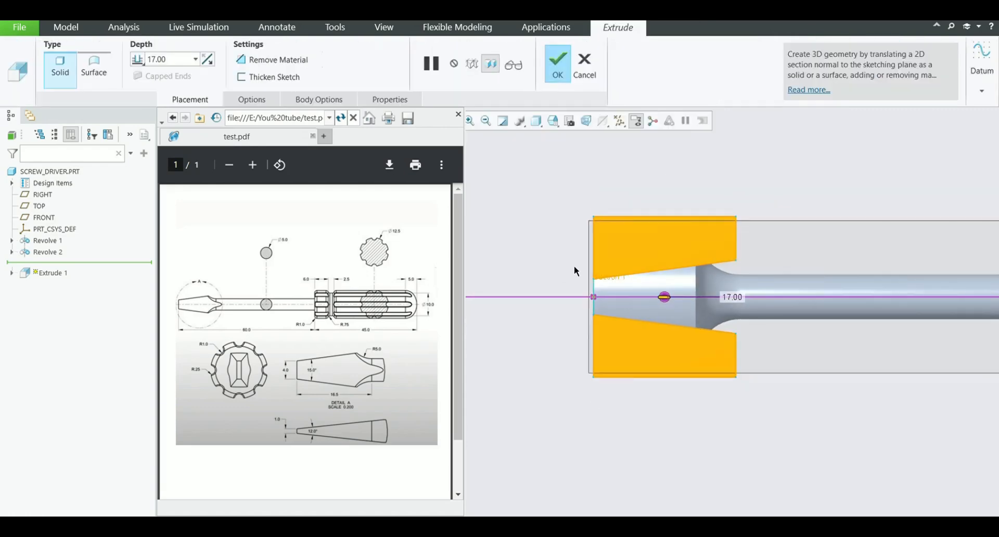
pyautogui.click(270, 61)
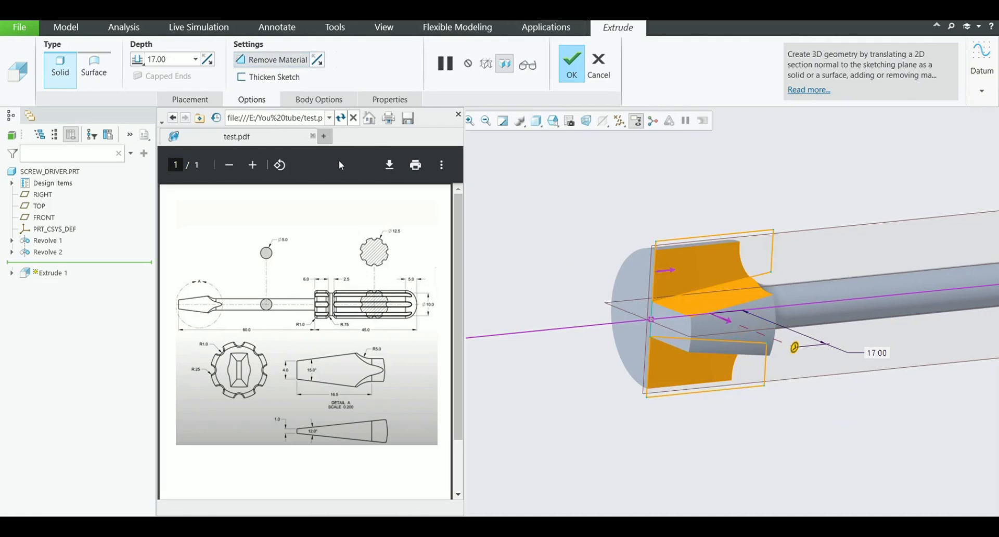
pyautogui.click(307, 202)
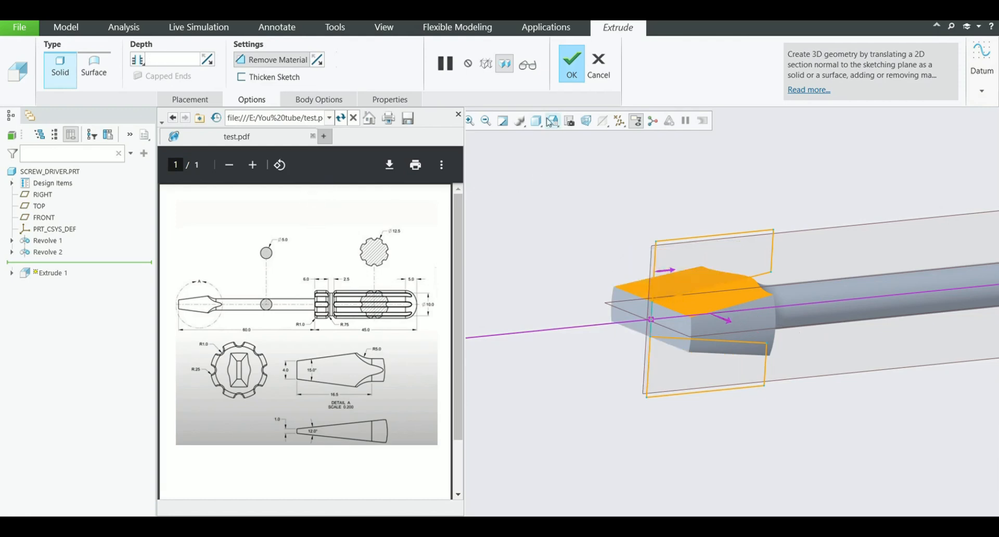
pyautogui.click(570, 76)
pyautogui.moveTo(558, 188)
pyautogui.mouseDown(button='middle')
pyautogui.moveTo(595, 252)
pyautogui.moveTo(581, 286)
pyautogui.mouseUp(button='middle')
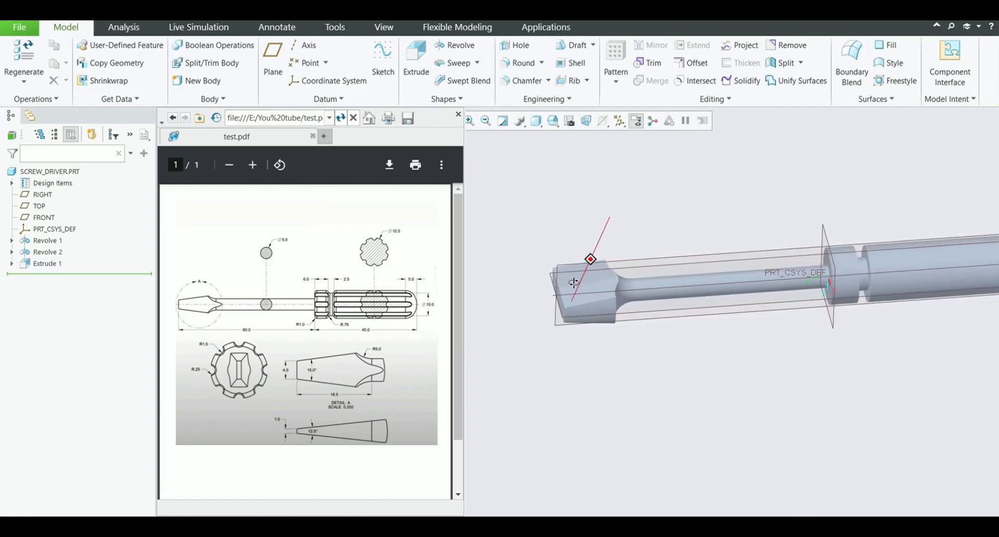
# Start an extrude sketch on the FRONT plane and draw a horizontal centerline along the shank's axis from the tip end
pyautogui.click(419, 70)
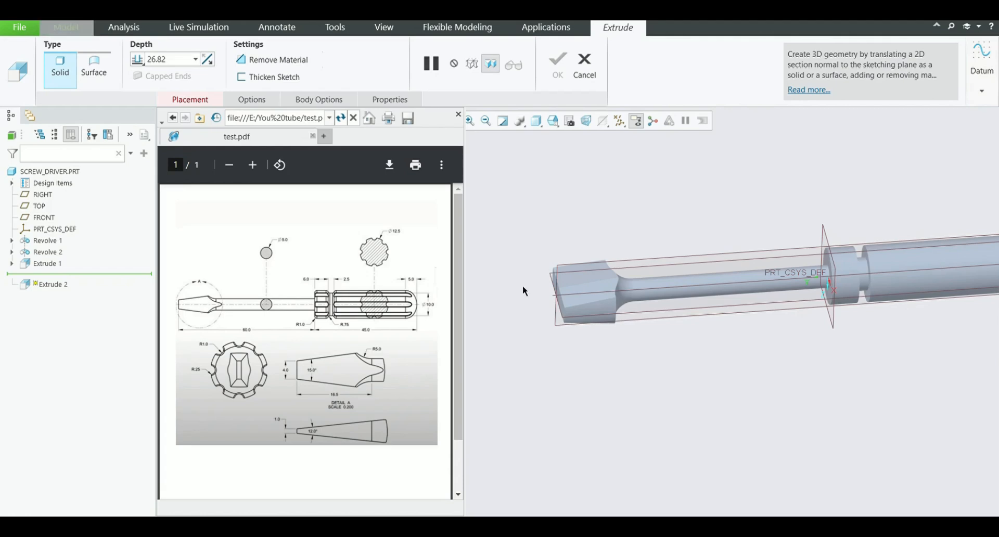
pyautogui.click(549, 281)
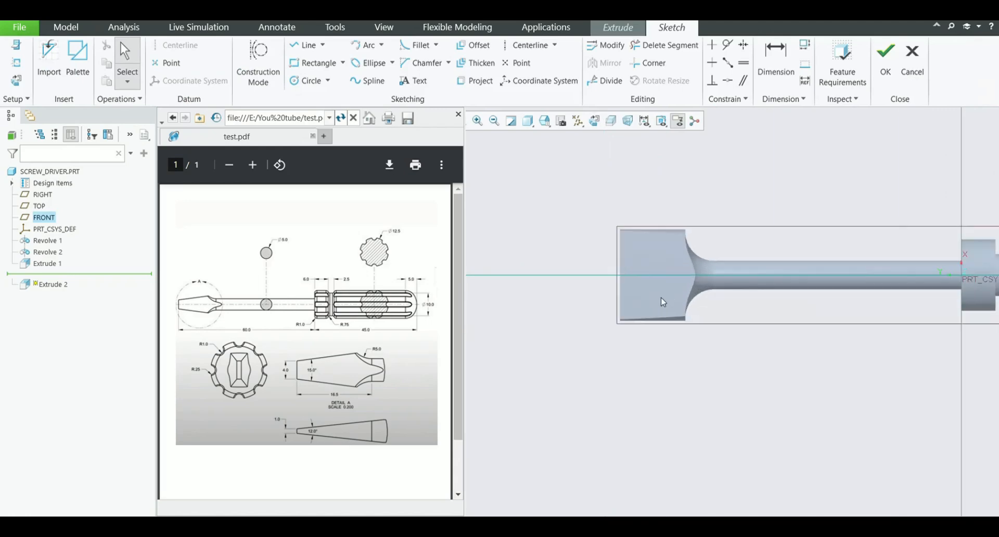
pyautogui.click(527, 46)
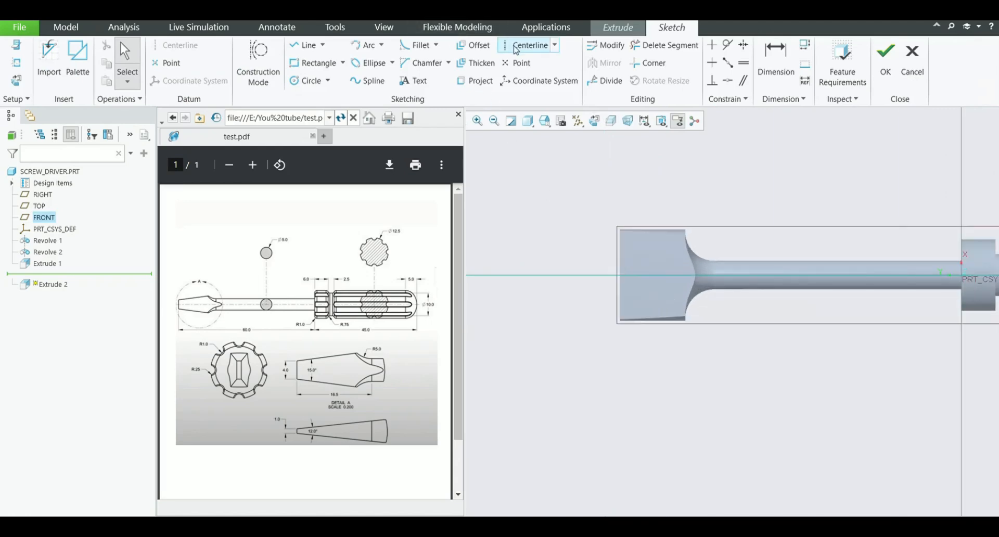
pyautogui.click(620, 275)
pyautogui.click(679, 275)
# Sketch a closed four-sided profile above the centerline at the tip end, about 16 long and 9 high, with a sloped lower edge
pyautogui.click(307, 45)
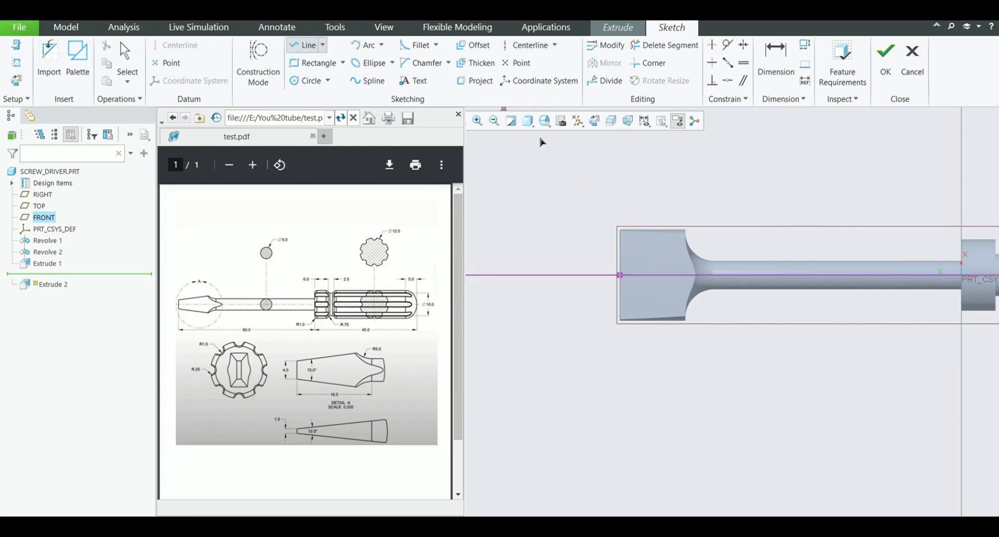
pyautogui.scroll(2, 624, 269)
pyautogui.click(620, 263)
pyautogui.click(620, 180)
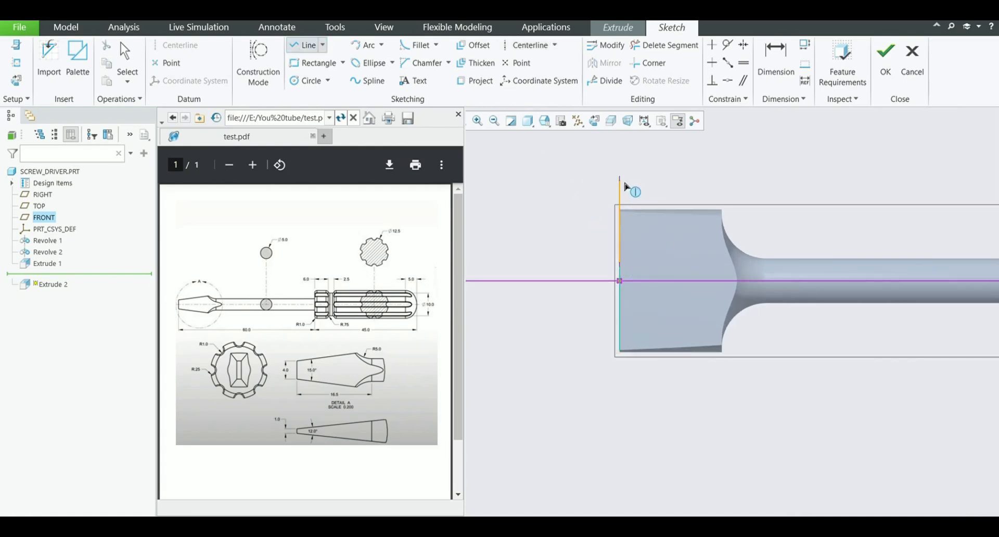
pyautogui.click(763, 180)
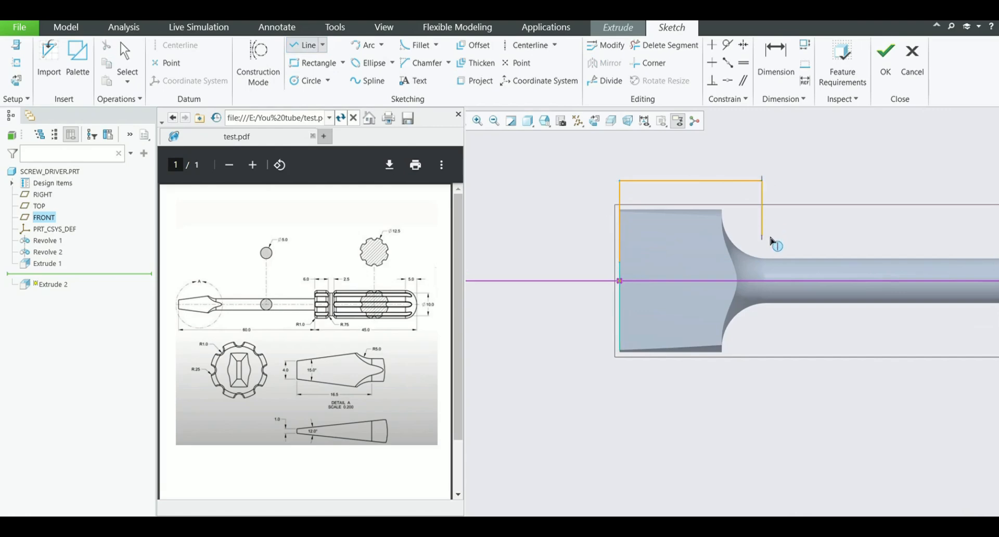
pyautogui.click(769, 237)
pyautogui.click(620, 260)
pyautogui.middleClick(548, 222)
pyautogui.middleClick(547, 223)
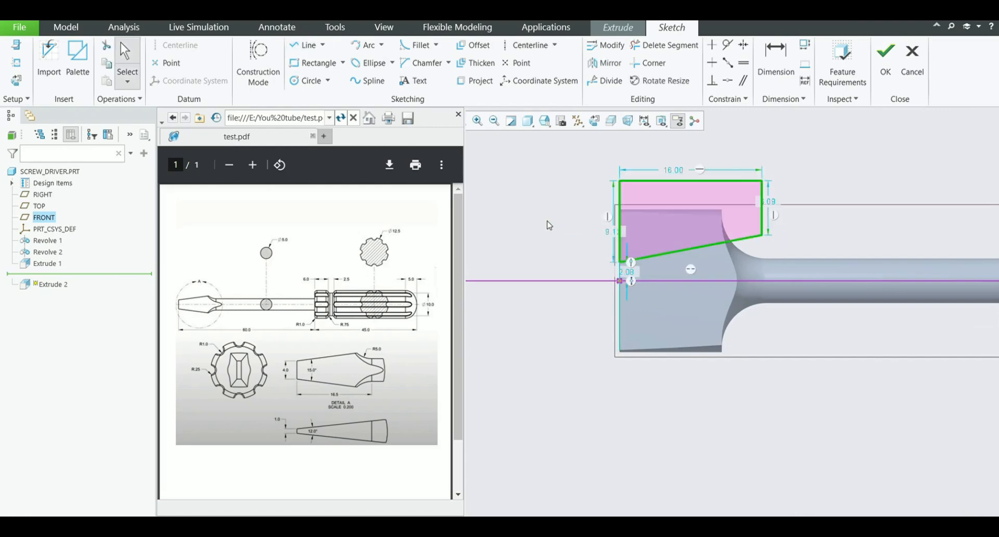
# Mirror the whole profile about the horizontal centerline
pyautogui.moveTo(573, 155); pyautogui.dragTo(796, 270)
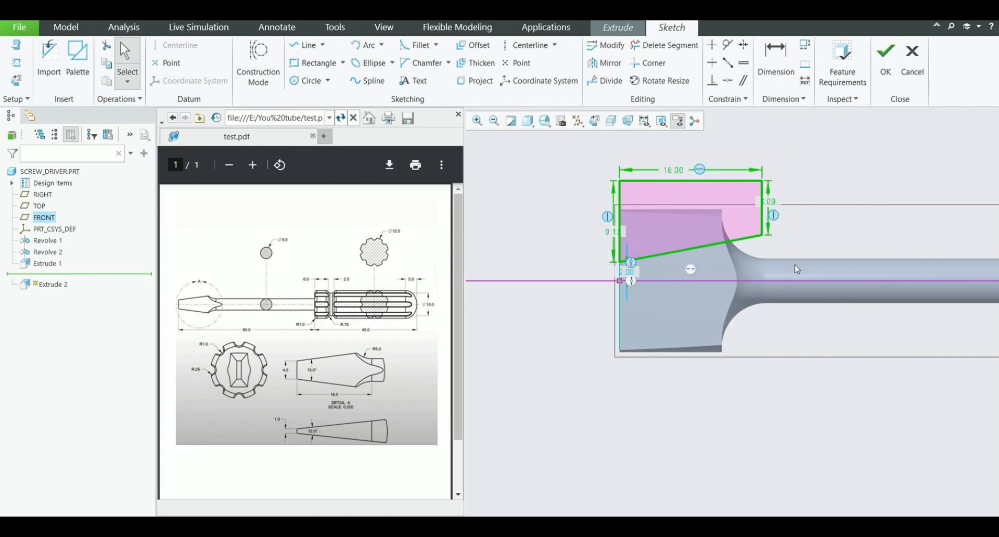
pyautogui.click(644, 63)
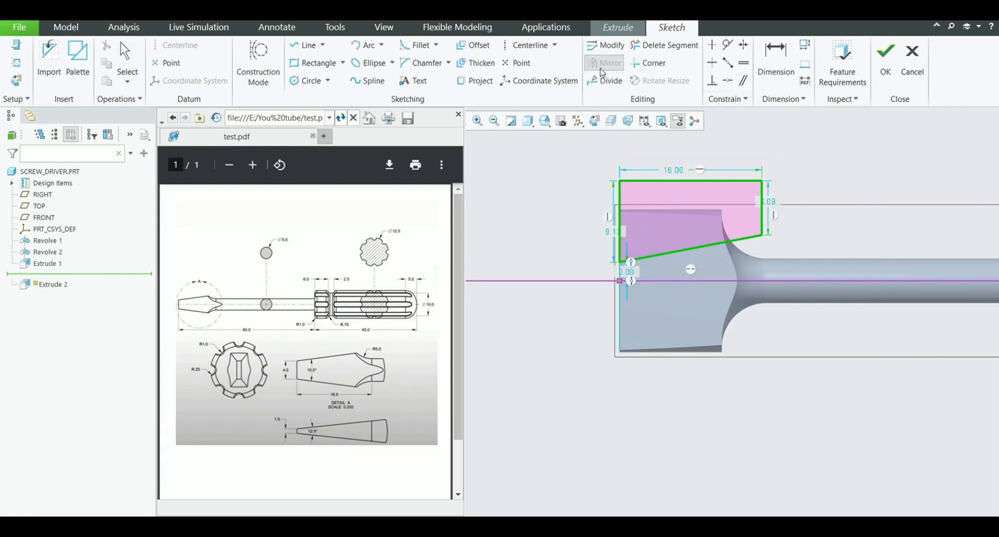
pyautogui.click(558, 281)
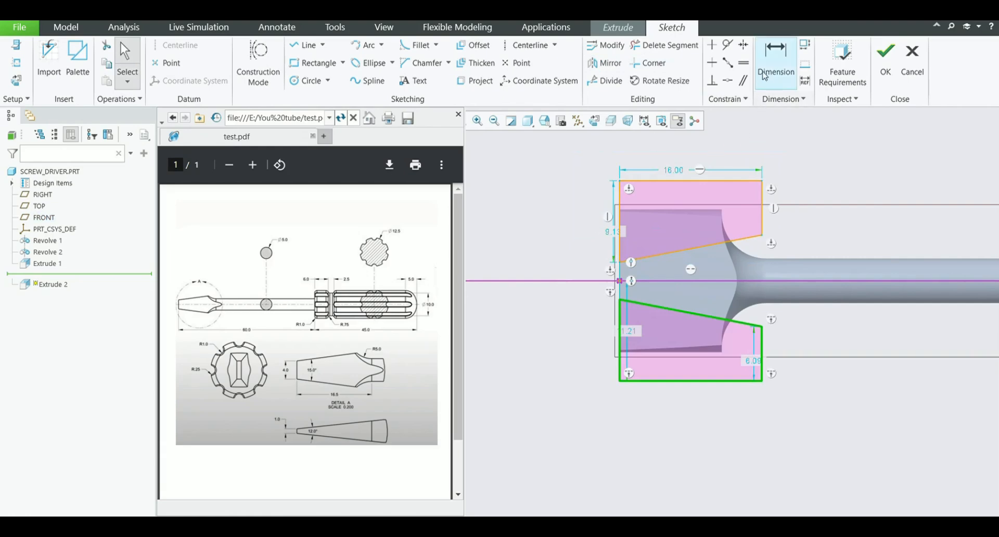
# Dimension the gap between the two profiles' inner corners at the tip end and set it to 1
pyautogui.press('d')
pyautogui.scroll(-3, 637, 305)
pyautogui.click(615, 203)
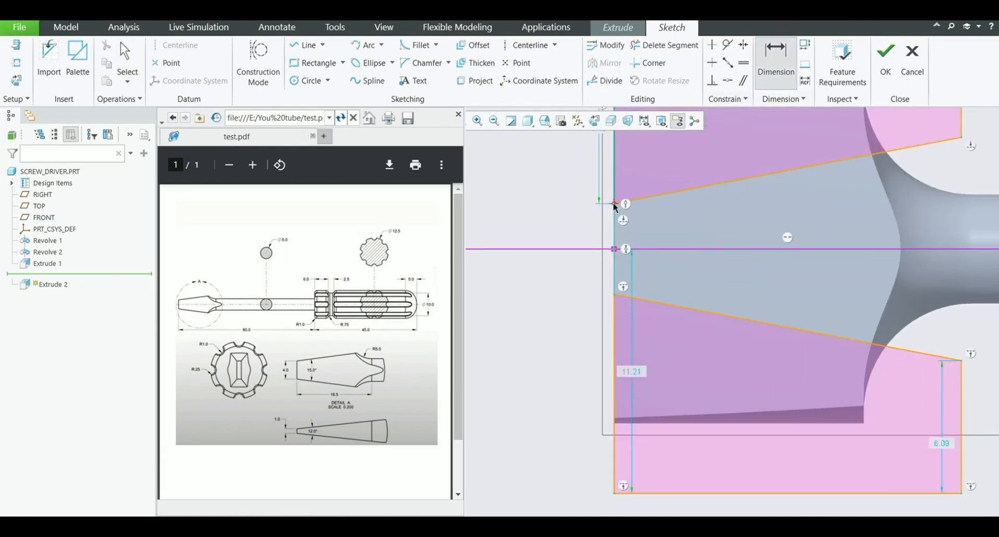
pyautogui.click(615, 295)
pyautogui.middleClick(548, 269)
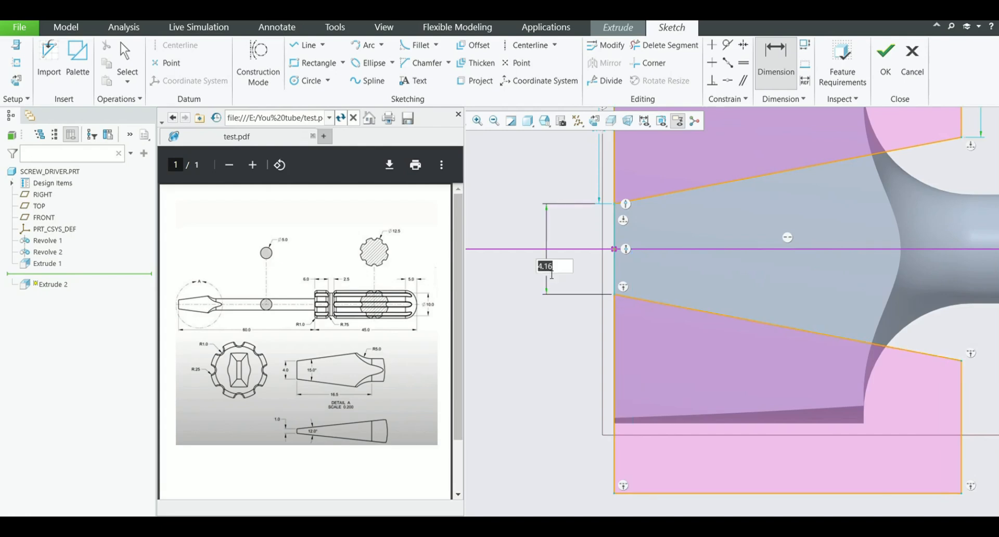
pyautogui.write('1')
pyautogui.press('Return')
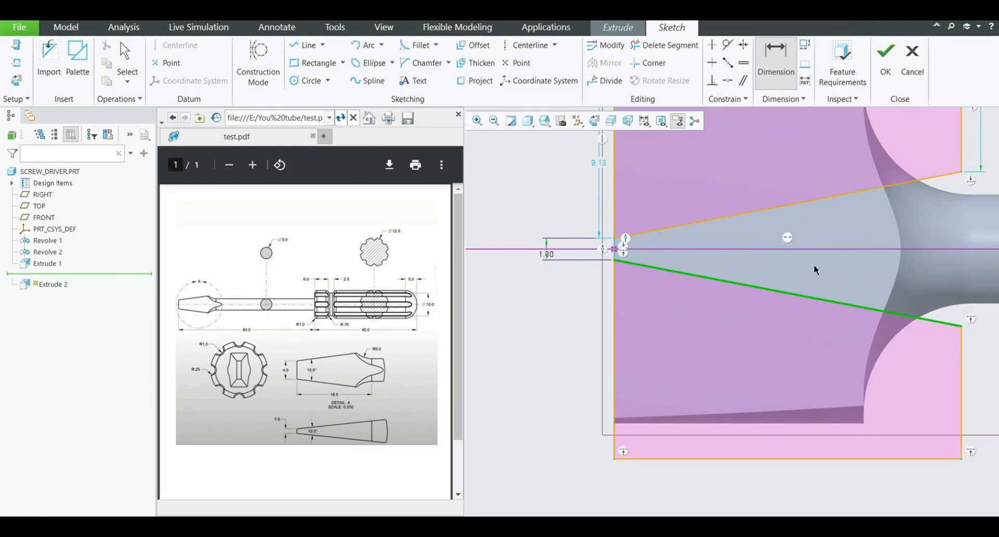
# Dimension the angle between the upper and lower sloped edges and set it to 12 degrees
pyautogui.middleClick(823, 237)
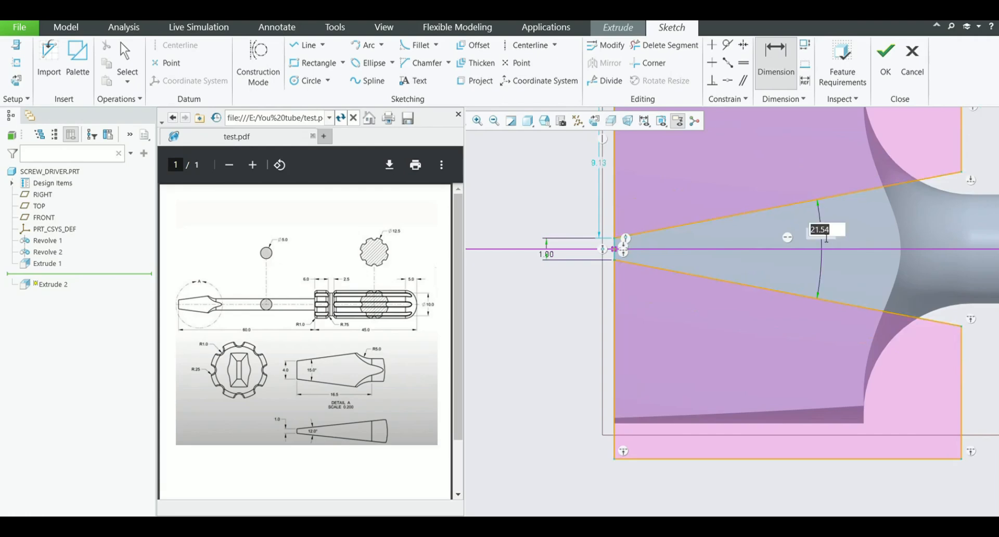
pyautogui.write('12')
pyautogui.press('Return')
pyautogui.scroll(-3, 555, 350)
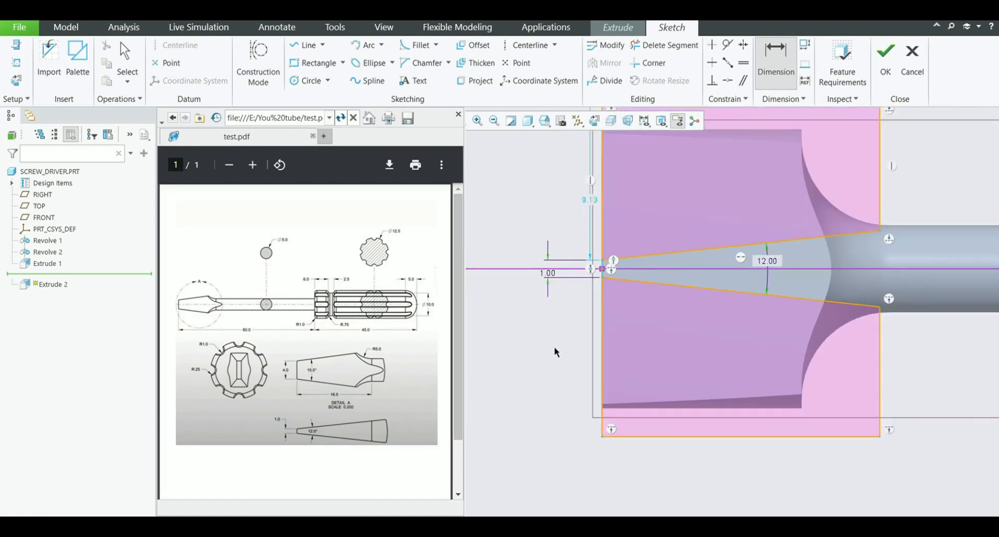
# Set the height of the upper profile's vertical edge at the tip end to 8
pyautogui.scroll(3, 593, 291)
pyautogui.doubleClick(591, 227)
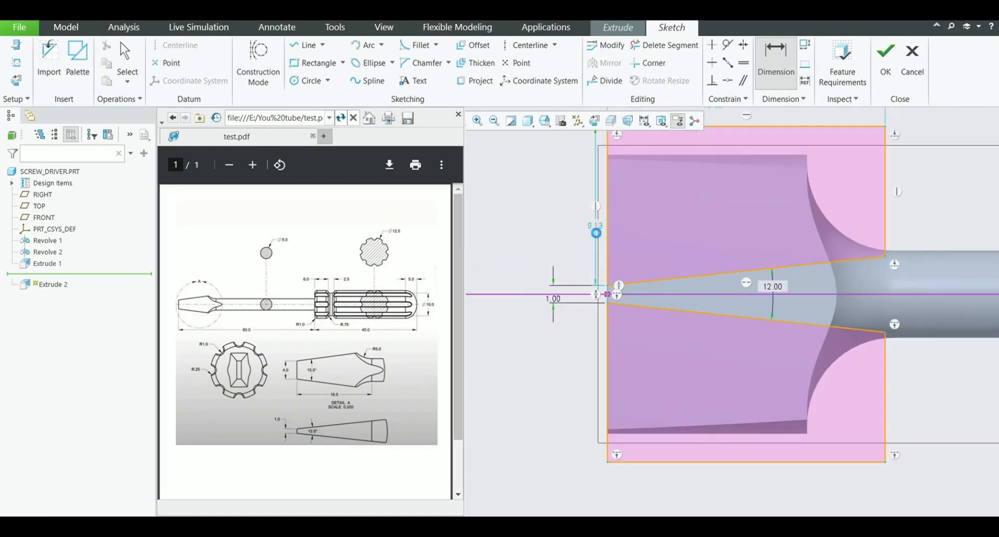
pyautogui.write('8')
pyautogui.press('Return')
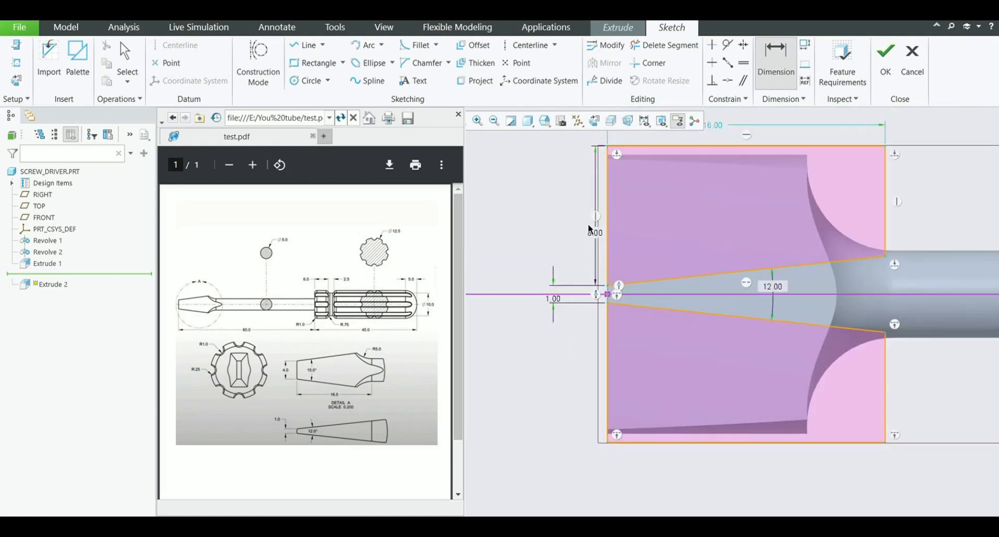
pyautogui.middleClick(682, 232)
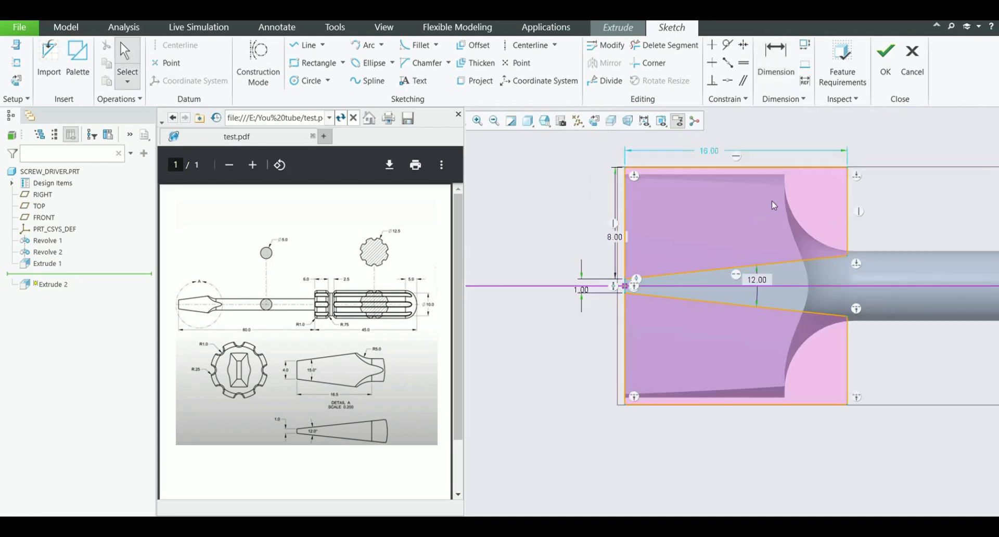
# Set the horizontal length of the upper profile to 16.5
pyautogui.doubleClick(715, 153)
pyautogui.write('16.5')
pyautogui.press('Return')
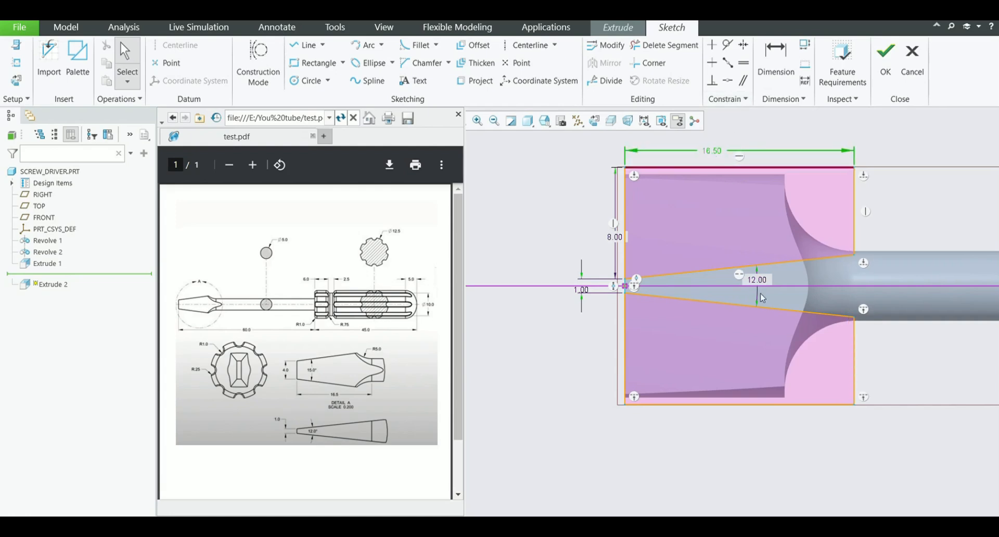
# Finish the sketch and extrude both profiles as a remove-material cut through all material on both sides of the sketch plane
pyautogui.click(885, 56)
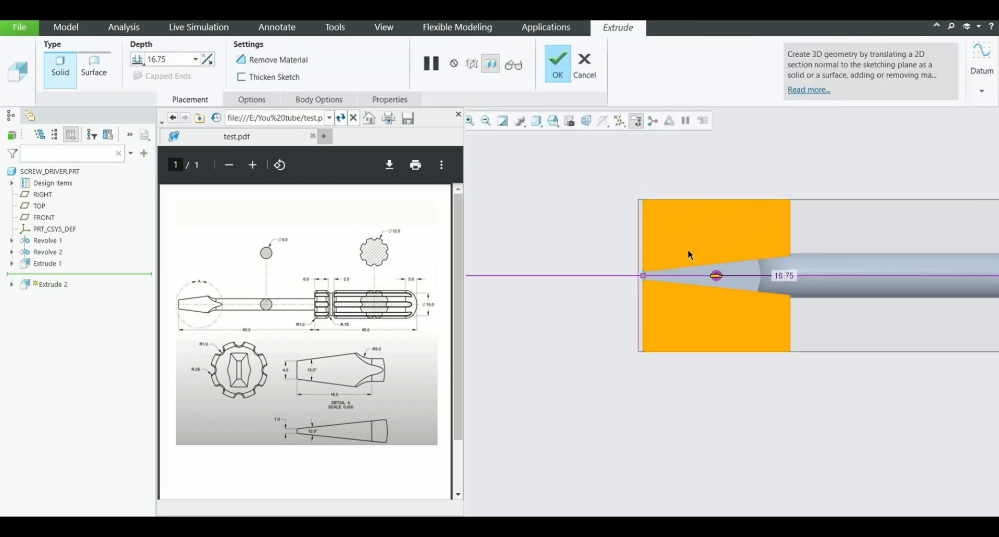
pyautogui.scroll(-3, 596, 245)
pyautogui.click(273, 59)
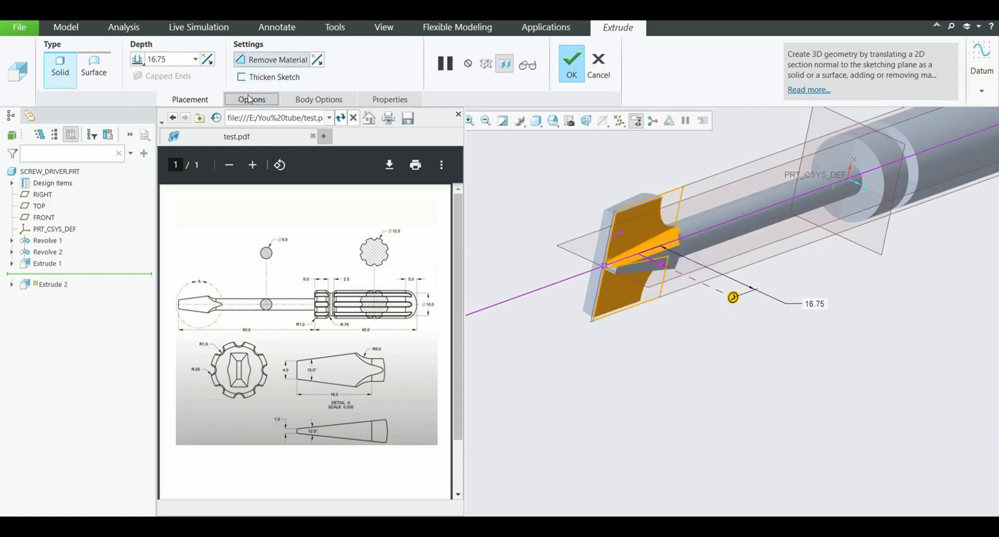
pyautogui.click(306, 212)
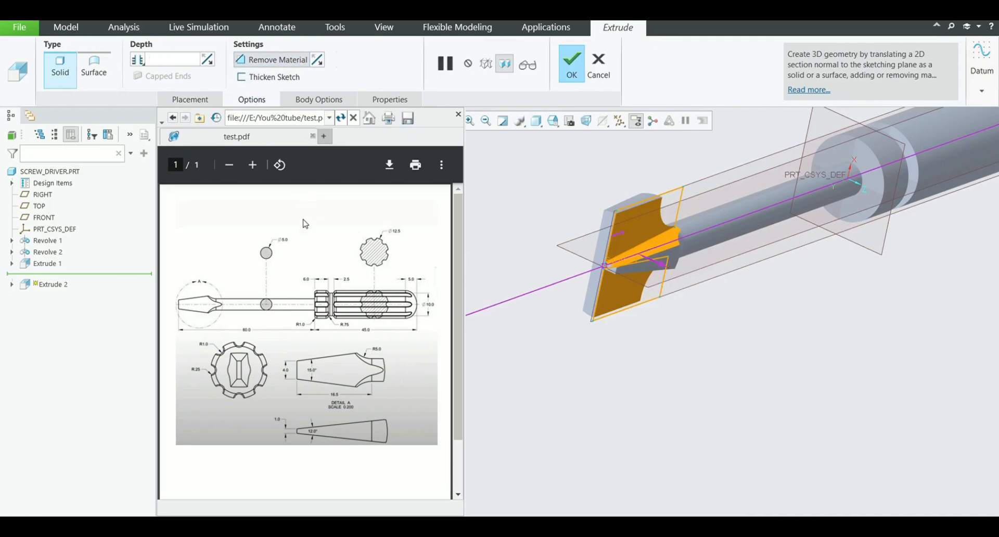
pyautogui.click(572, 65)
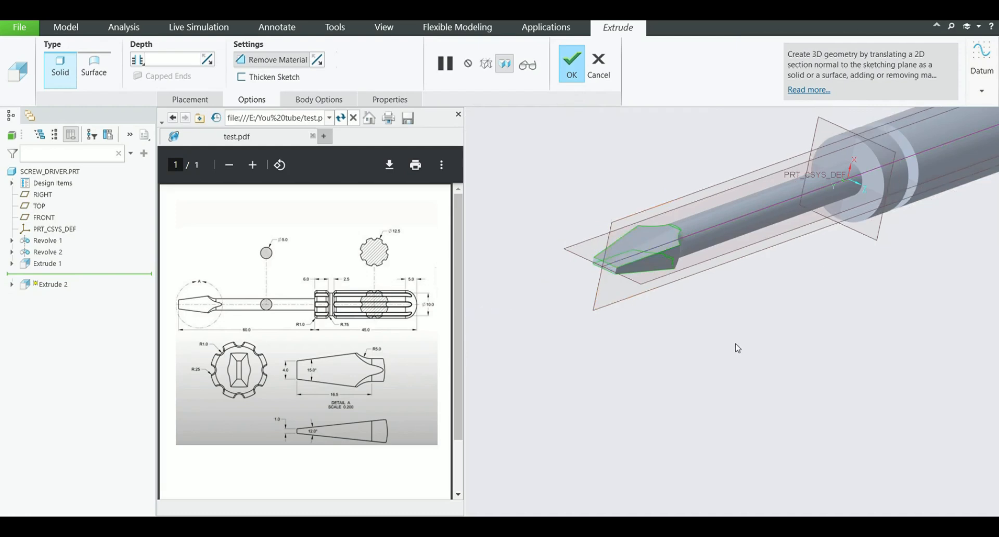
# Switch the model's display style to shading with edges
pyautogui.moveTo(625, 312); pyautogui.dragTo(704, 259, button='middle')
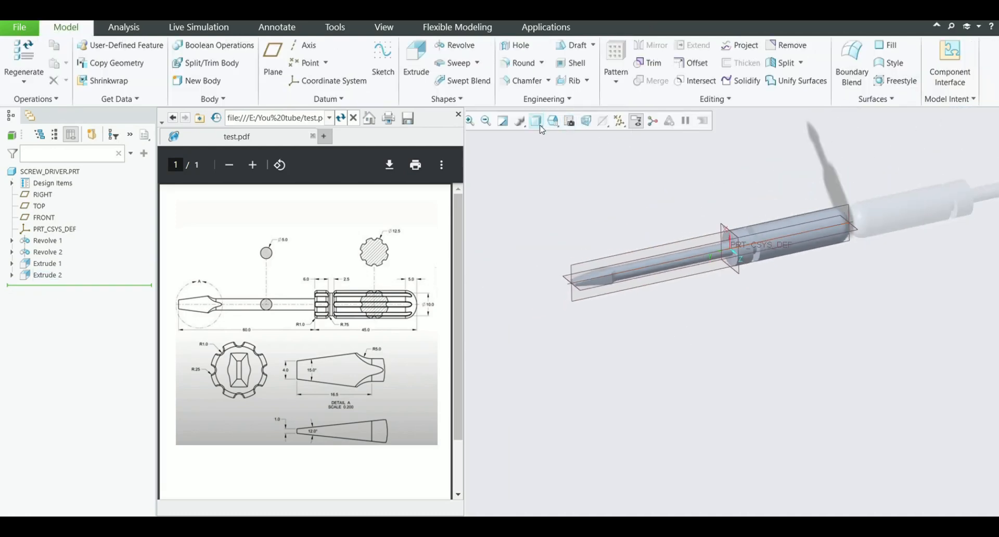
pyautogui.click(569, 158)
pyautogui.scroll(-2, 769, 276)
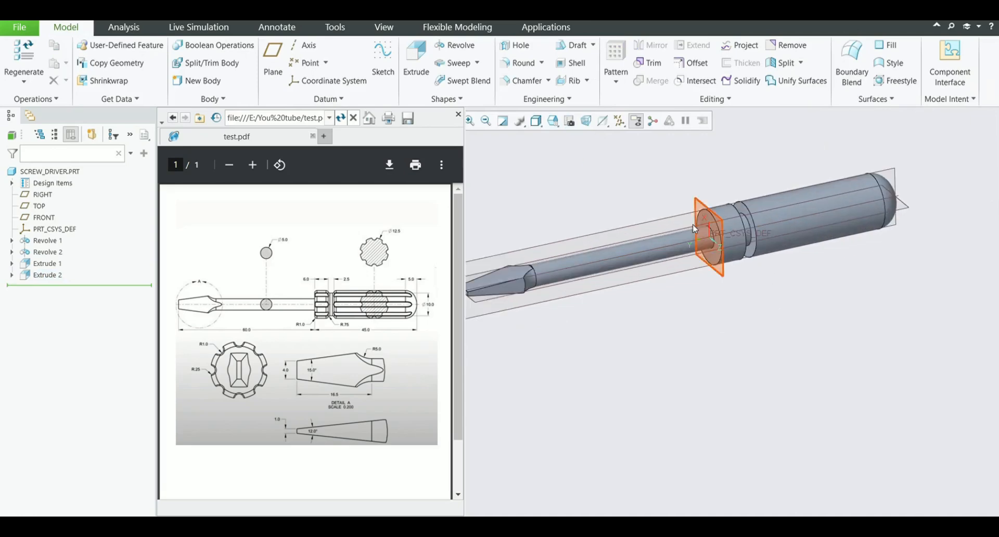
# Start an extrude sketch on the TOP plane at the handle's shank-side end face and orient the view normal to it
pyautogui.click(422, 55)
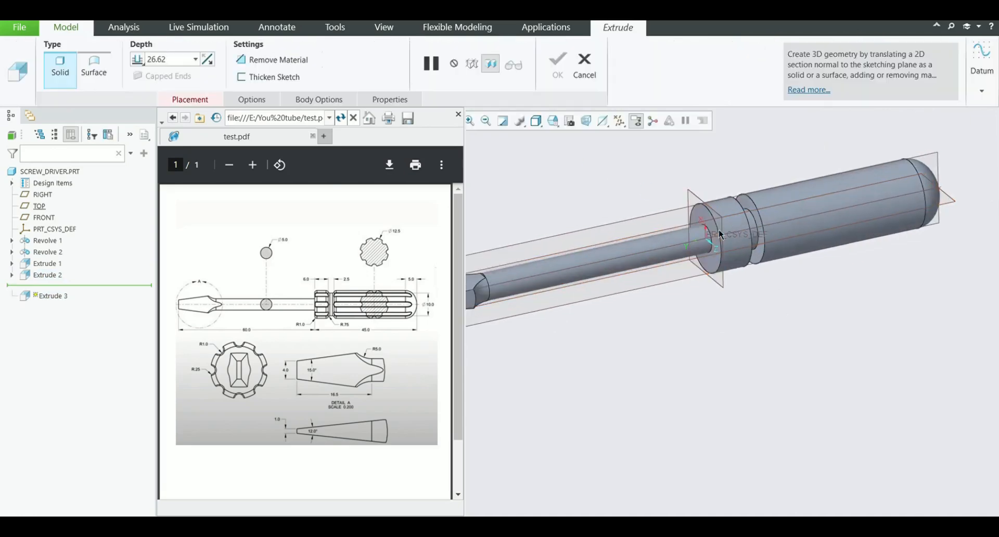
pyautogui.scroll(-3, 718, 229)
pyautogui.click(681, 194)
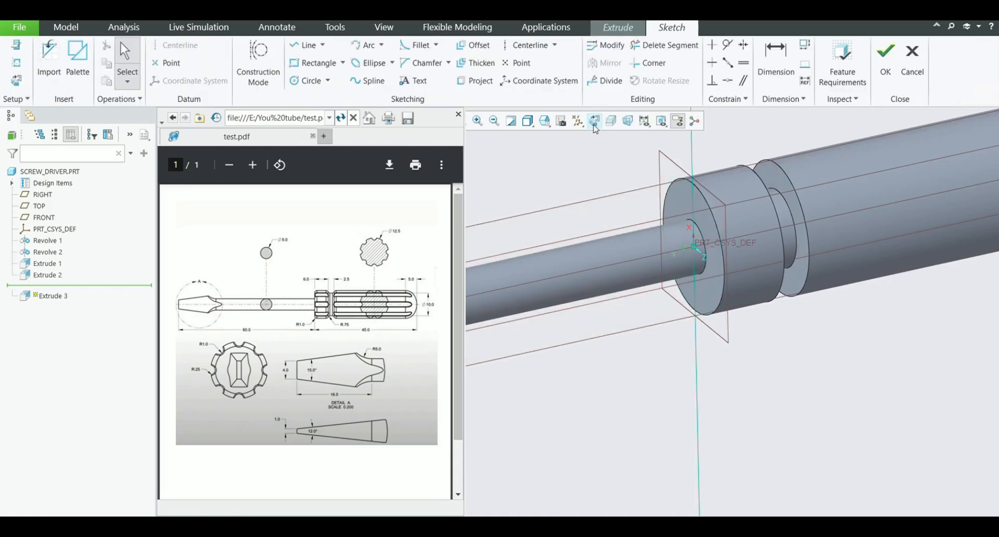
pyautogui.click(595, 125)
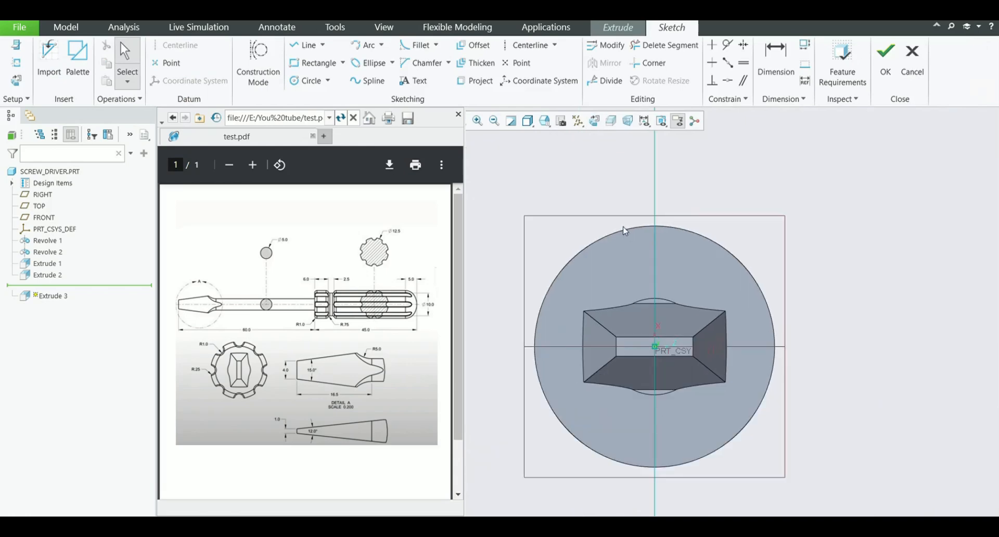
# Sketch a circle about 1.8 in diameter, centred where the vertical reference meets the handle's outer edge
pyautogui.click(306, 81)
pyautogui.scroll(-1, 646, 244)
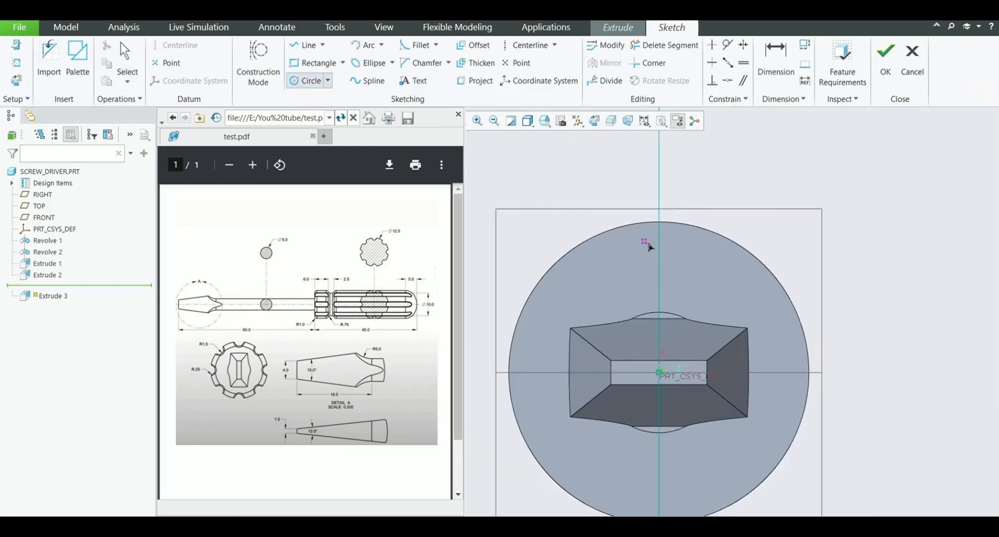
pyautogui.click(659, 222)
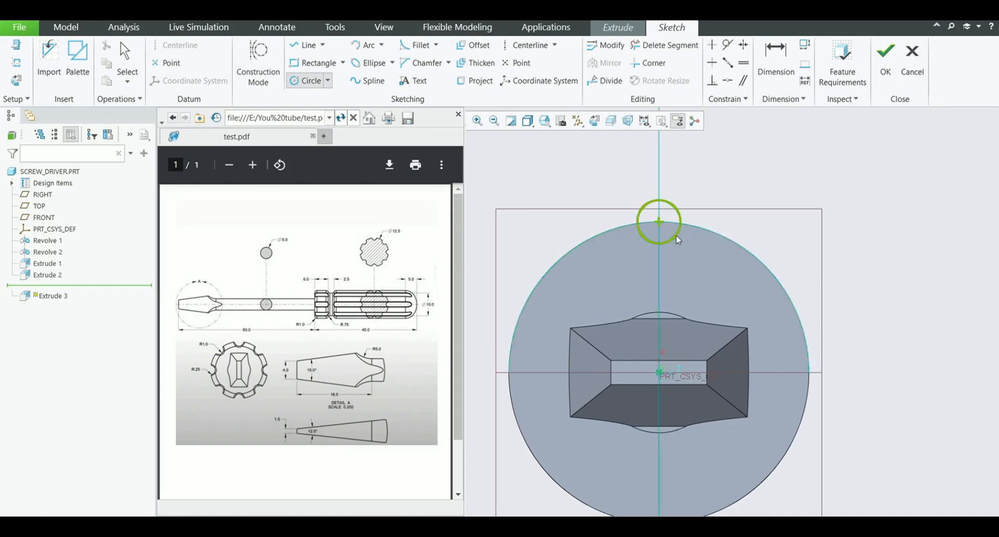
pyautogui.click(678, 240)
pyautogui.middleClick(618, 158)
pyautogui.scroll(-1, 619, 184)
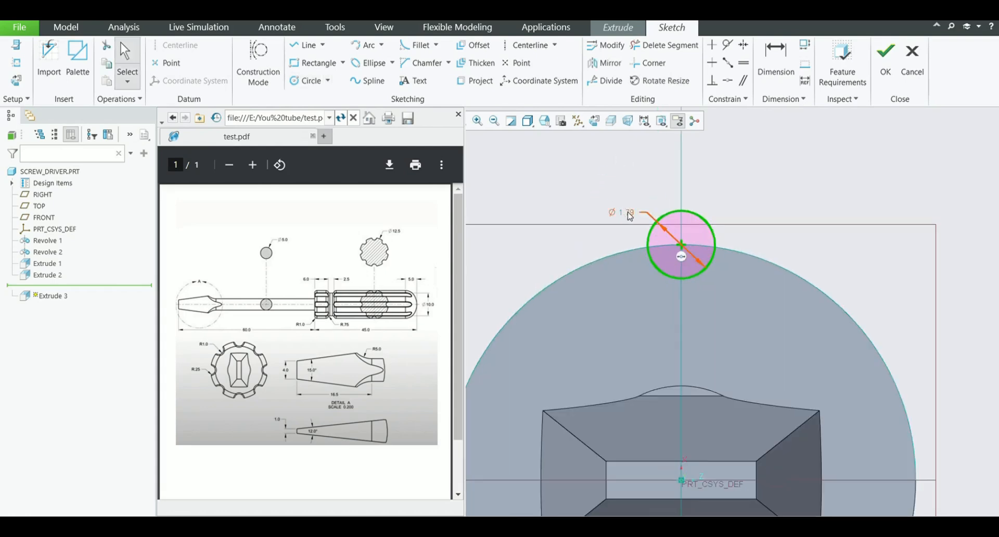
# Set the diameter of the circle on the handle's rim to 2
pyautogui.doubleClick(627, 214)
pyautogui.write('2')
pyautogui.press('Return')
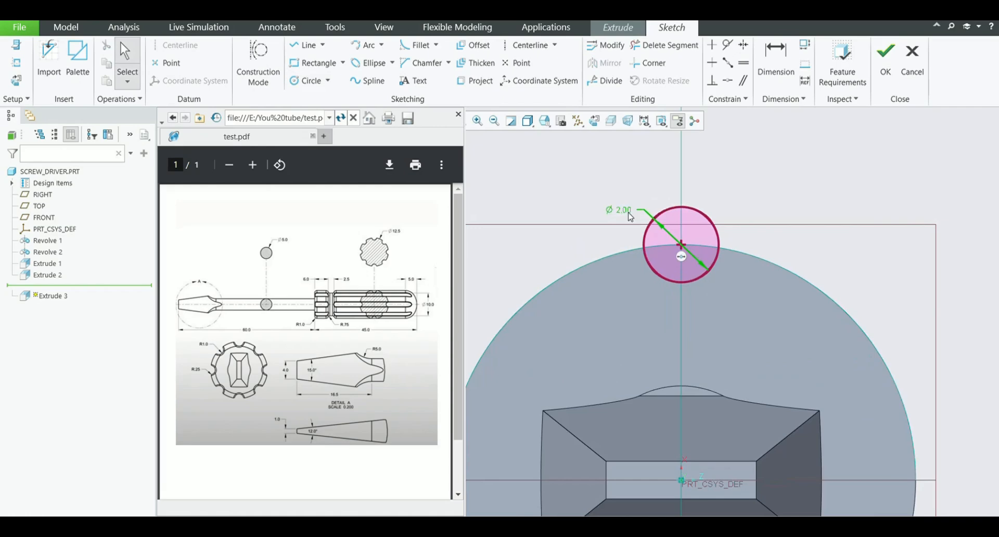
# Extrude the circle as a material-removing cut through all, directed from the shank-side end face along the whole handle
pyautogui.click(886, 58)
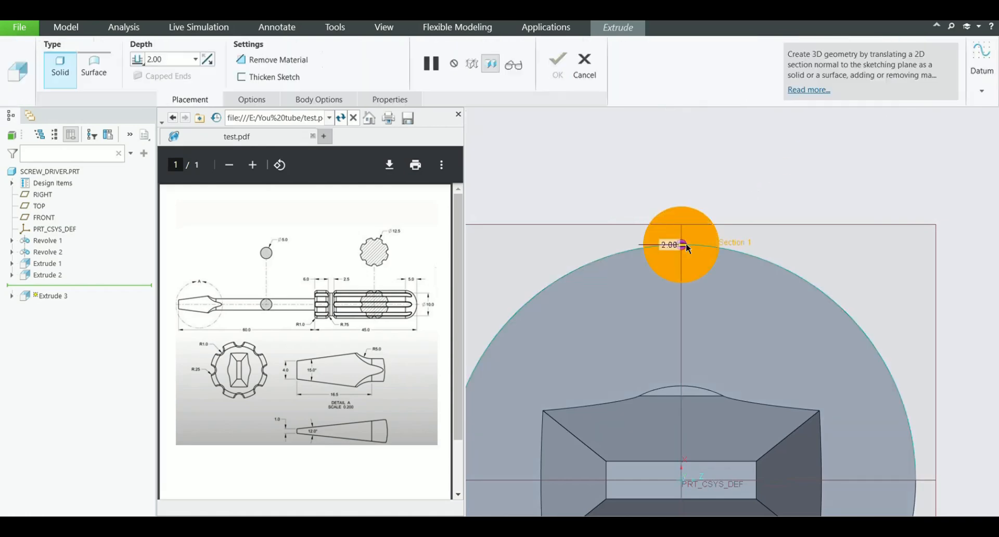
pyautogui.moveTo(708, 266); pyautogui.dragTo(740, 246, button='middle')
pyautogui.scroll(4, 799, 218)
pyautogui.scroll(-3, 523, 338)
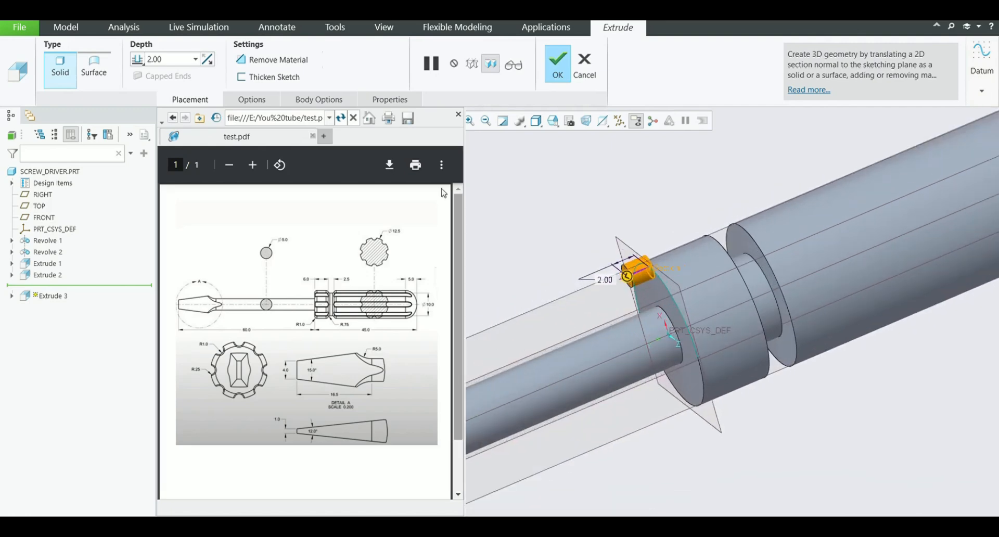
pyautogui.click(211, 59)
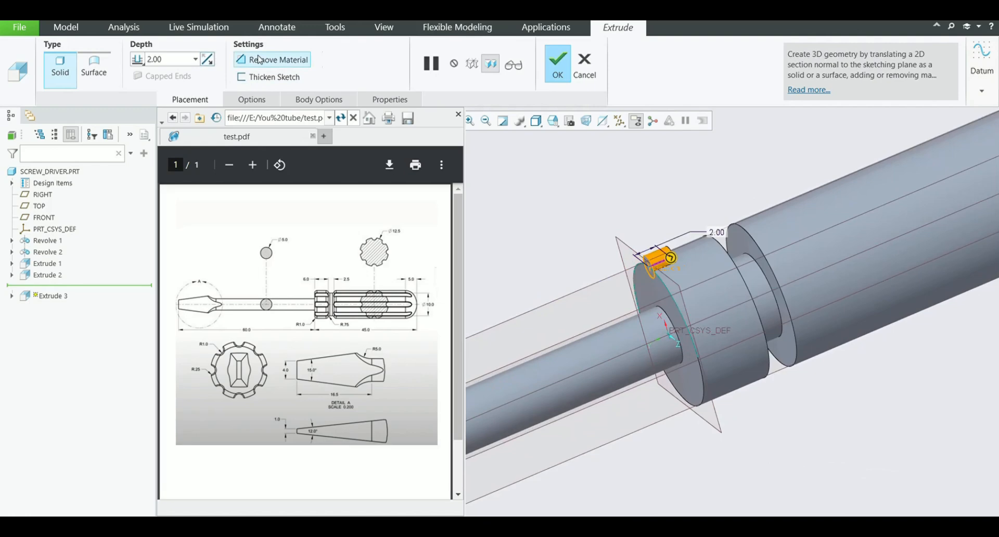
pyautogui.click(259, 60)
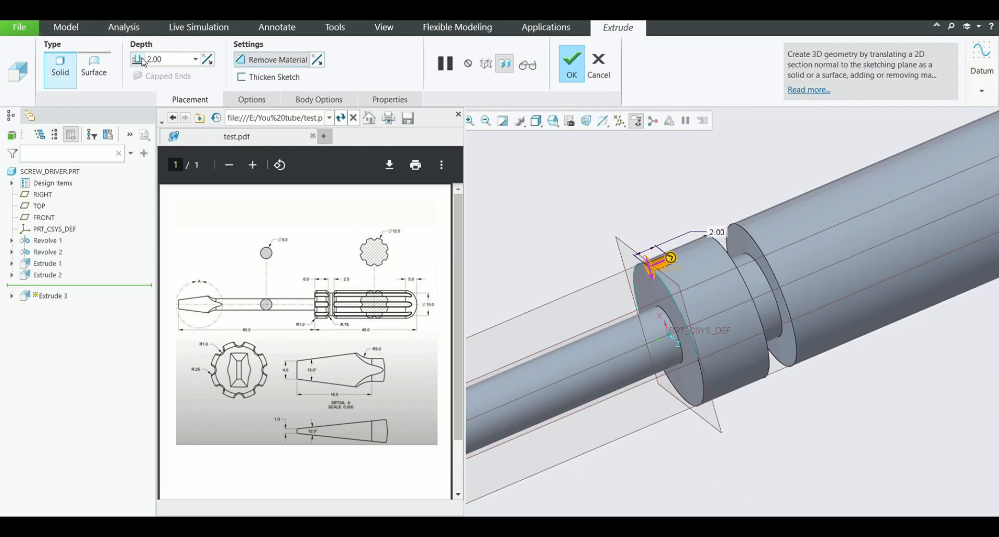
pyautogui.click(169, 113)
pyautogui.scroll(2, 586, 269)
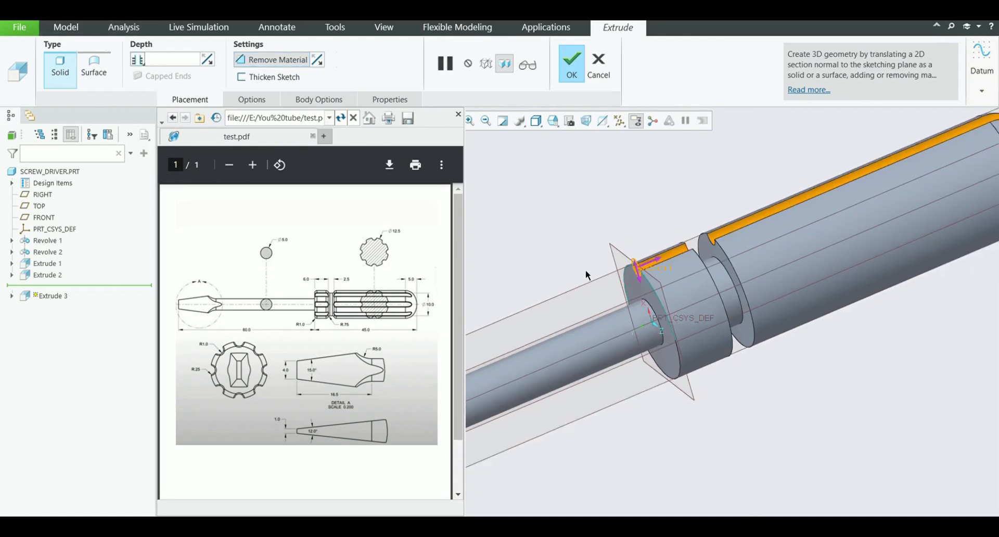
pyautogui.click(573, 76)
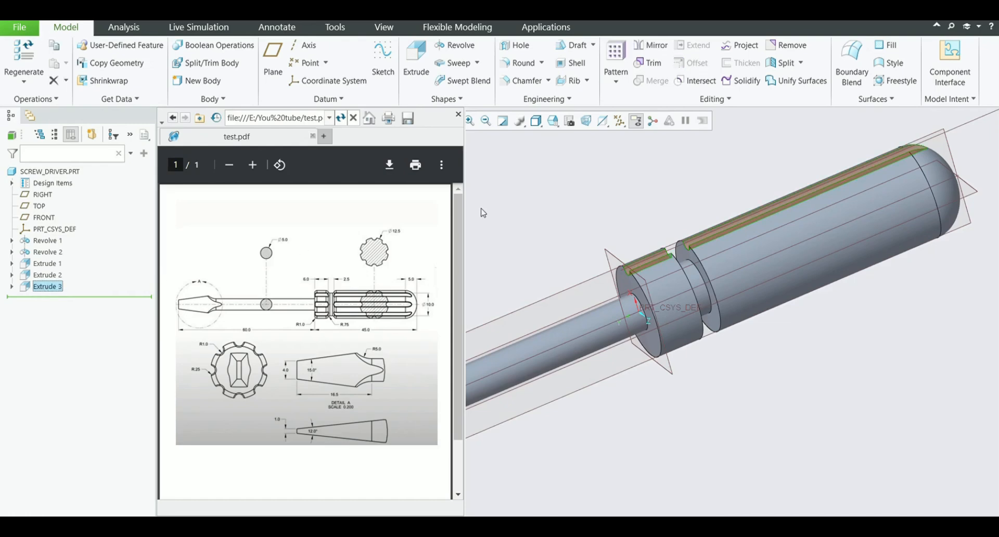
# Pattern the groove cut about the handle's axis with 8 members over a 360° angular extent
pyautogui.click(616, 58)
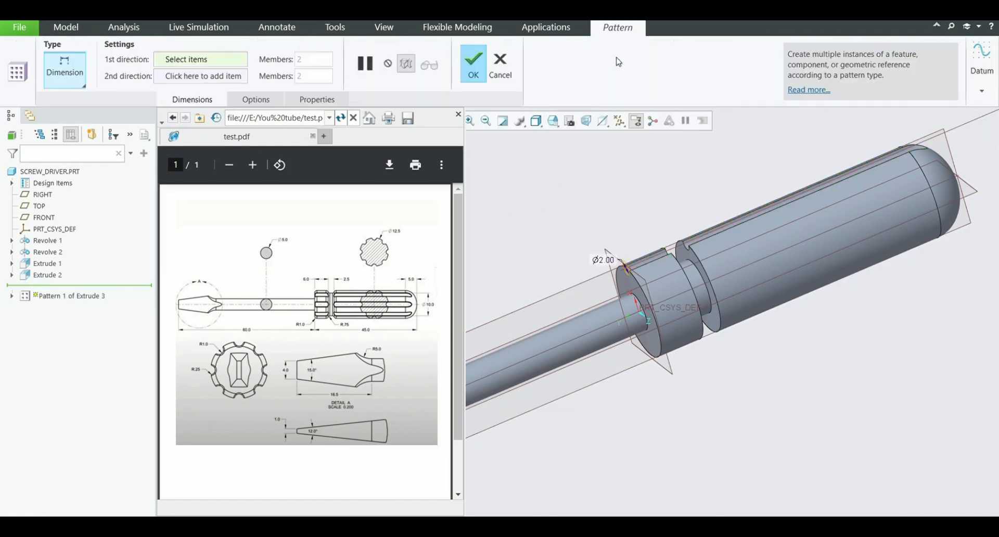
pyautogui.click(88, 127)
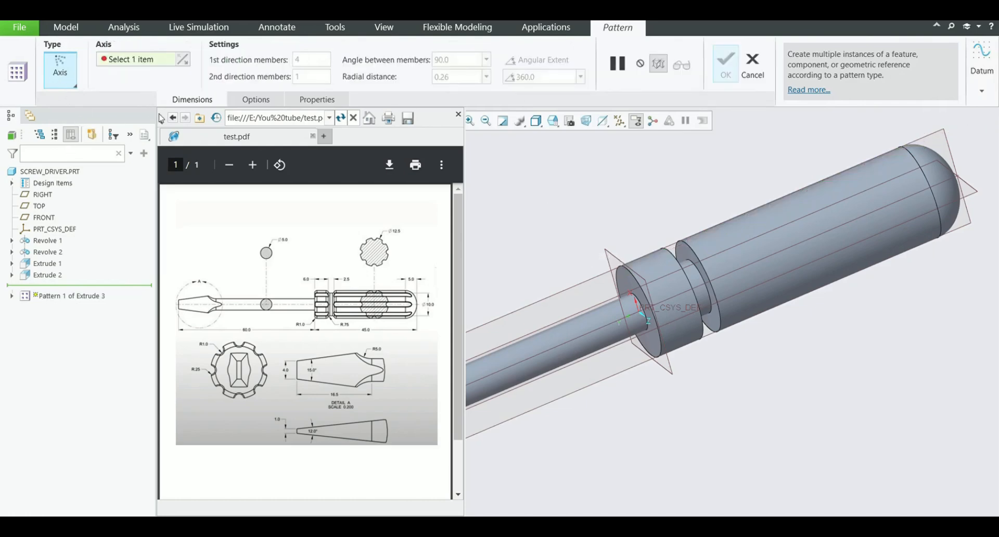
pyautogui.click(697, 283)
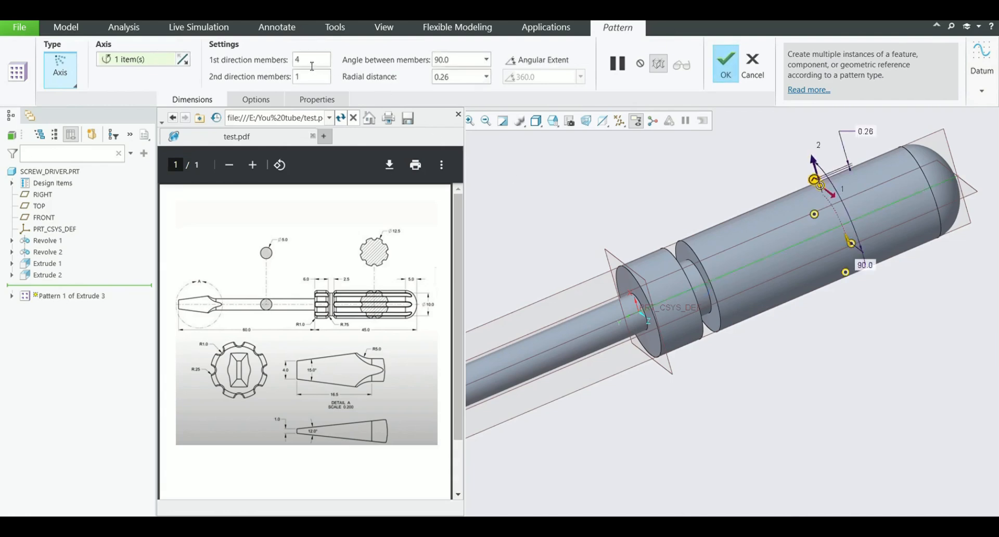
pyautogui.write('8')
pyautogui.click(553, 60)
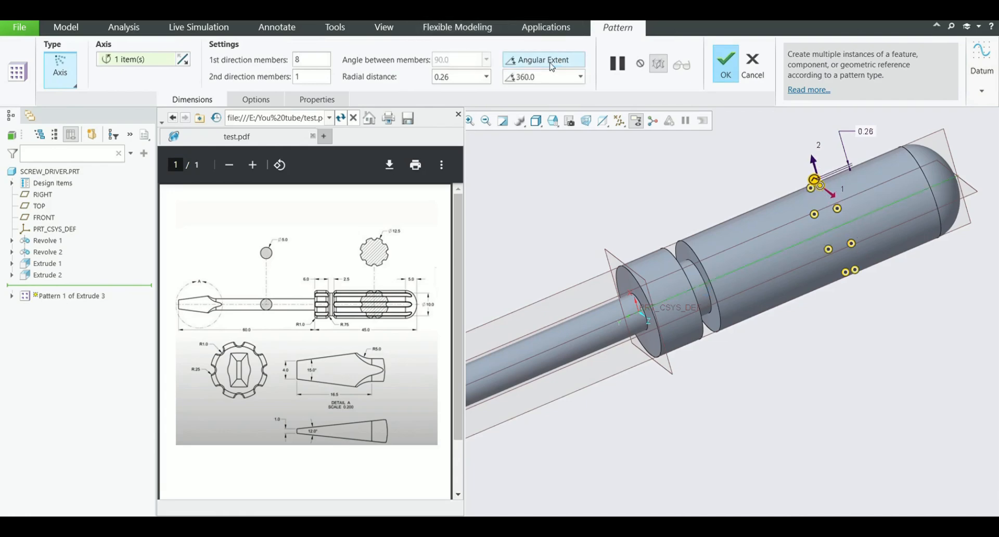
pyautogui.click(729, 66)
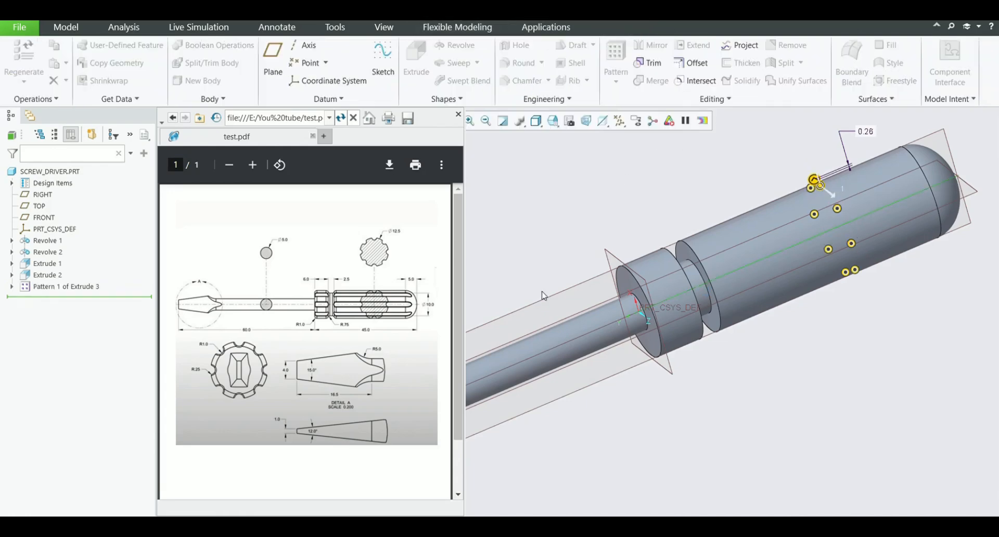
pyautogui.moveTo(641, 219); pyautogui.dragTo(670, 230, button='middle')
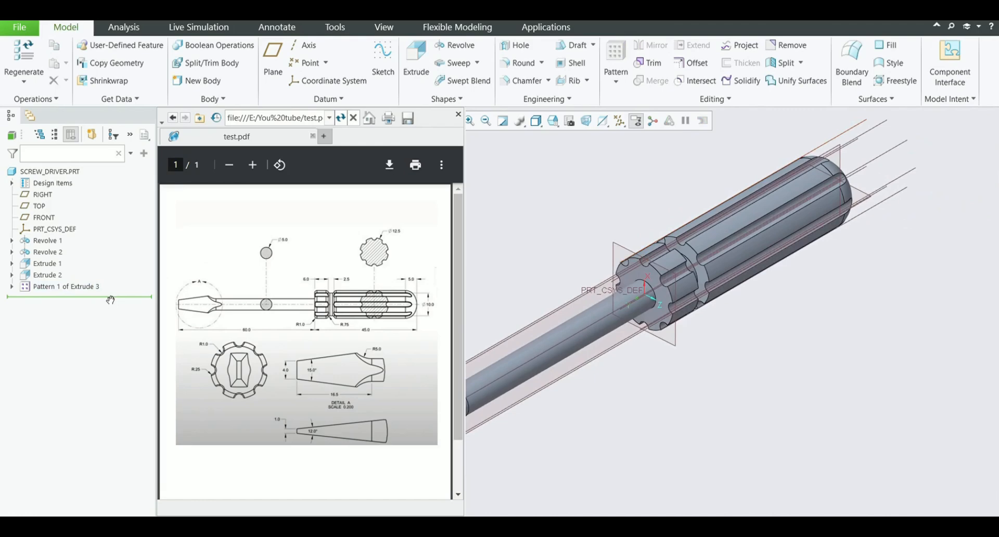
# Roll the model back before the groove pattern and round both collar rims and the grip's collar-side rim with radius 1
pyautogui.moveTo(110, 299); pyautogui.dragTo(114, 283)
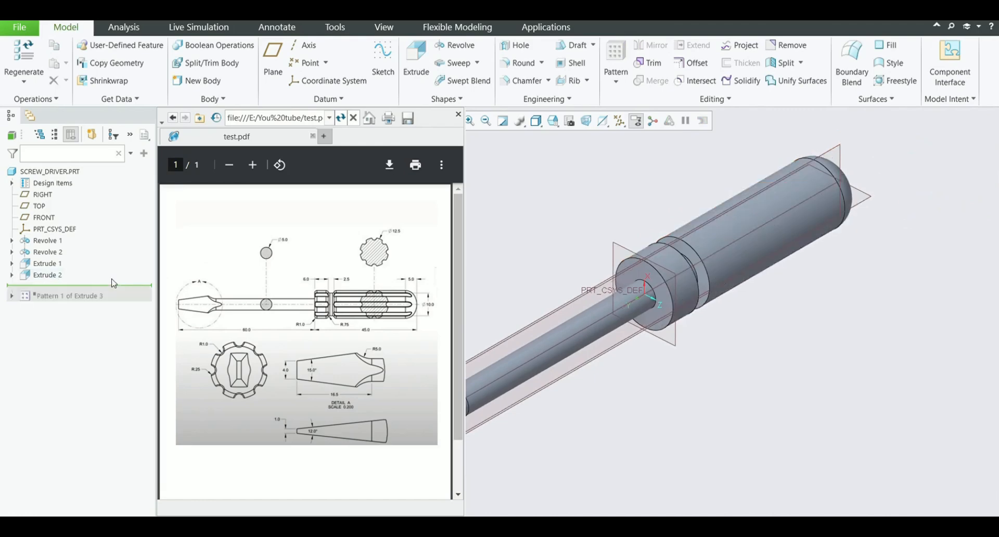
pyautogui.click(526, 65)
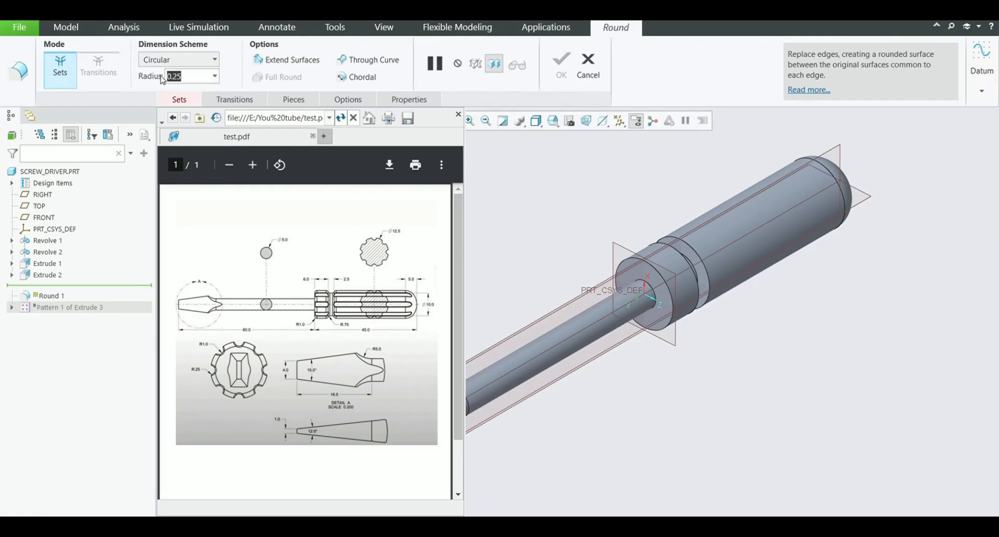
pyautogui.write('1')
pyautogui.press('Return')
pyautogui.scroll(2, 681, 268)
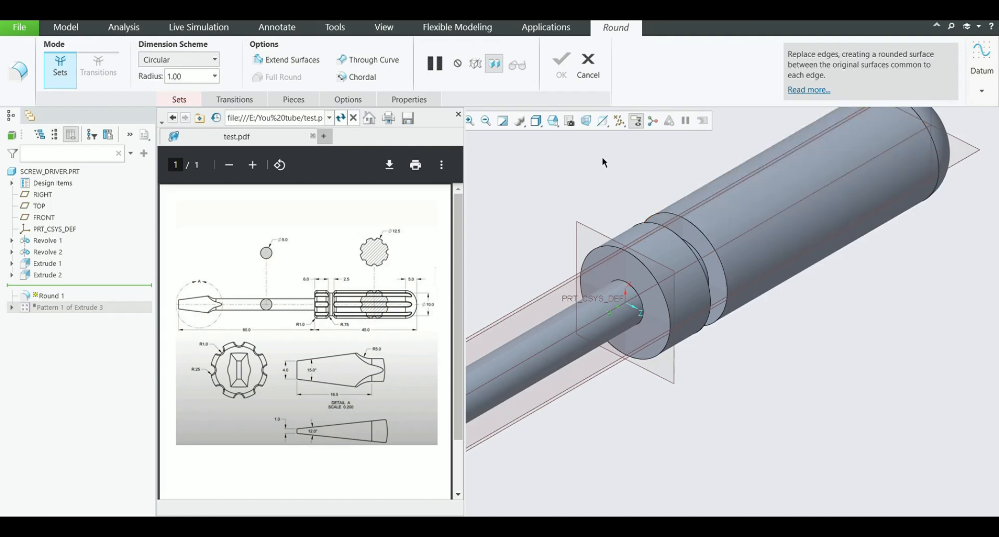
pyautogui.click(691, 226)
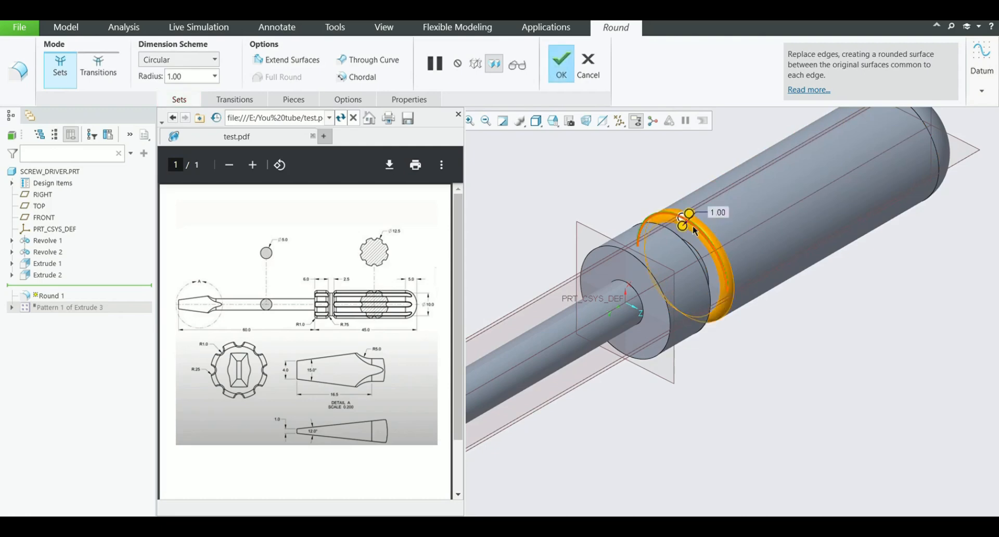
pyautogui.click(626, 254)
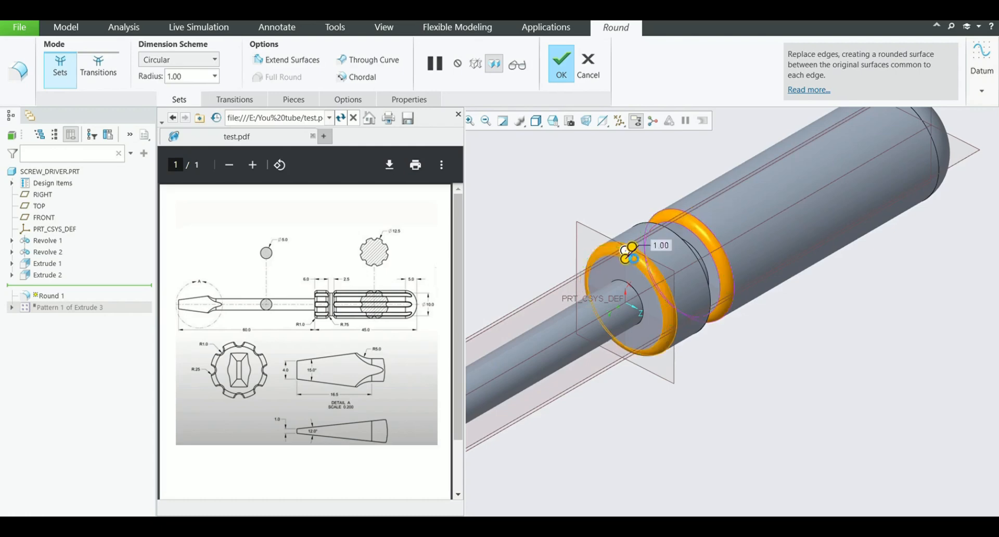
pyautogui.click(640, 228)
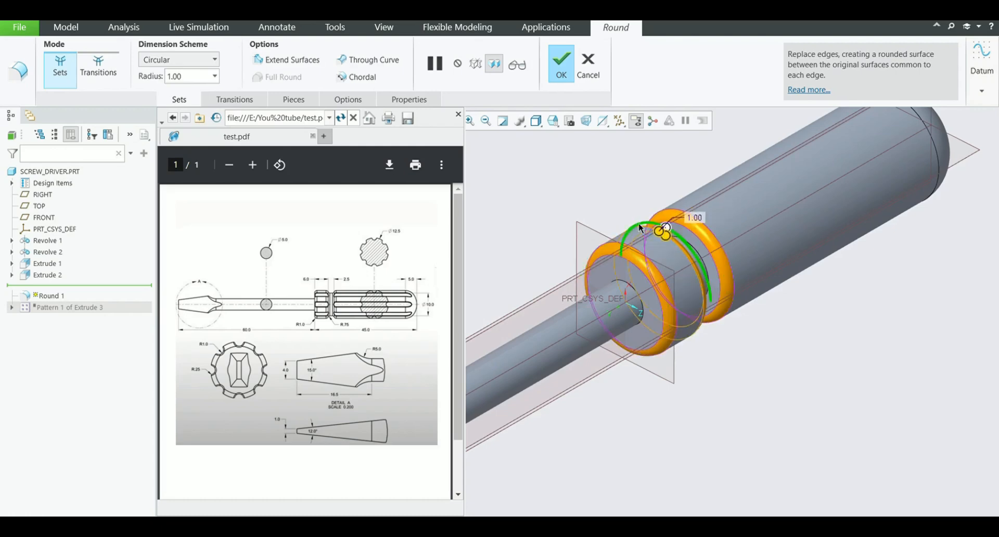
pyautogui.click(561, 65)
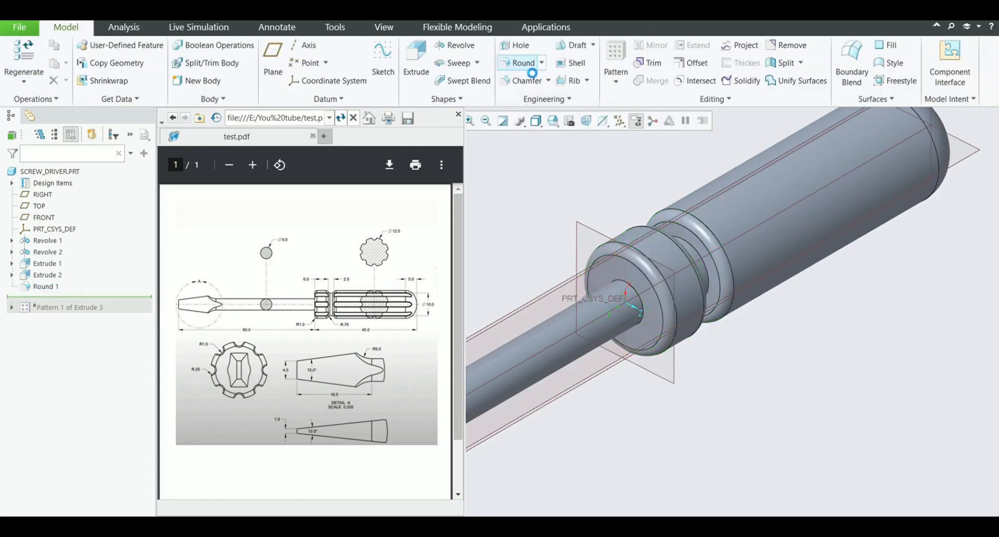
# Round both edges at the base of the neck between collar and grip with radius 0.75, and resume the groove pattern
pyautogui.click(529, 67)
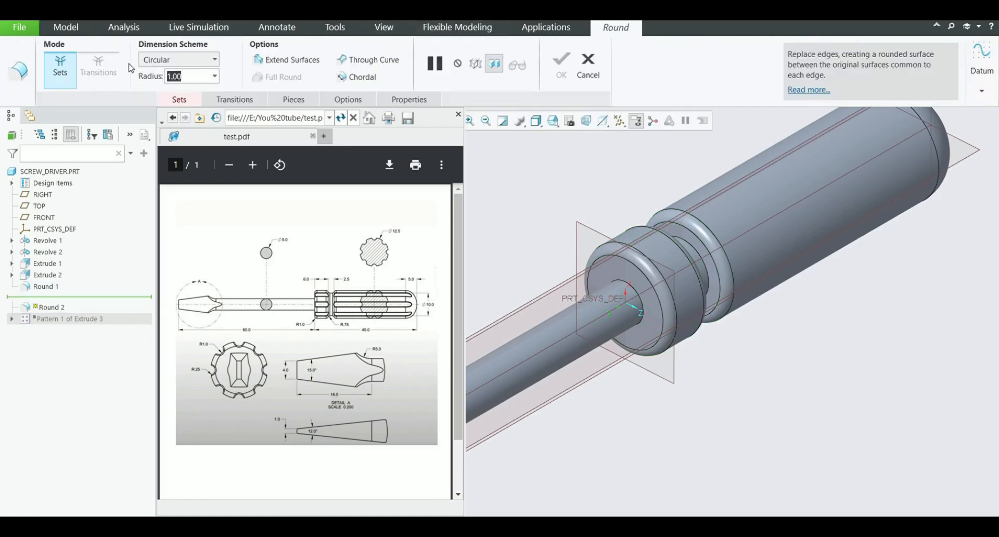
pyautogui.write('0.75')
pyautogui.press('Return')
pyautogui.scroll(-3, 690, 246)
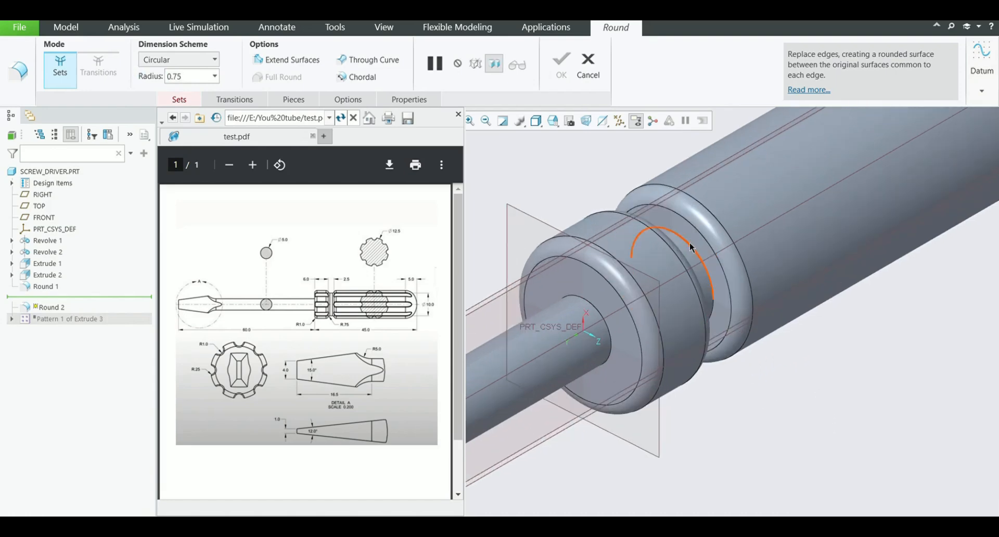
pyautogui.click(692, 248)
pyautogui.moveTo(691, 247); pyautogui.dragTo(631, 286, button='middle')
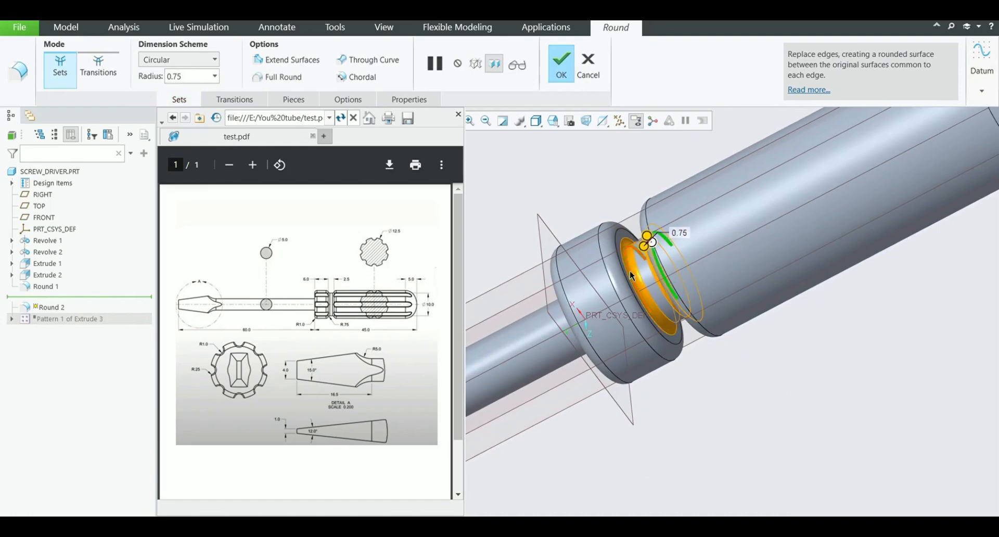
pyautogui.click(561, 75)
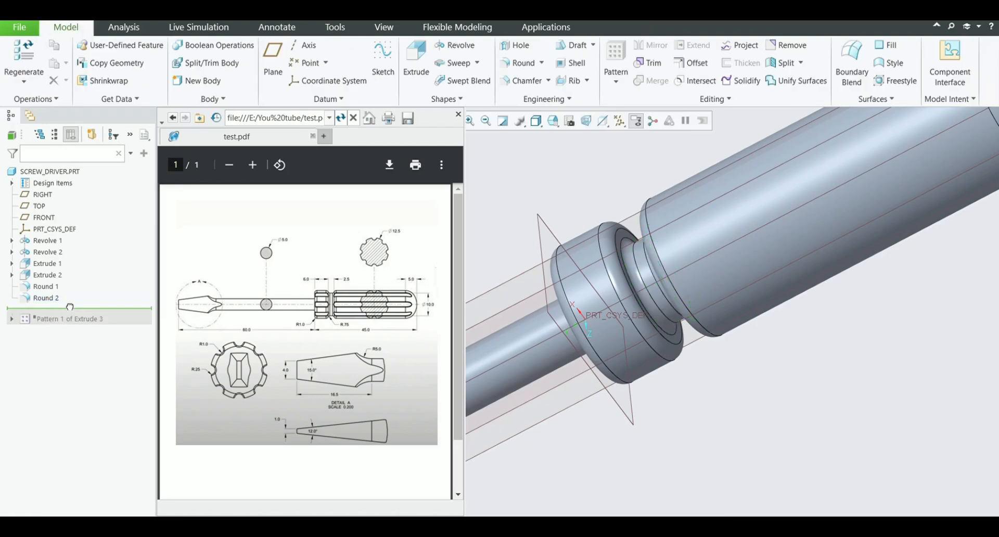
pyautogui.moveTo(70, 307); pyautogui.dragTo(59, 327)
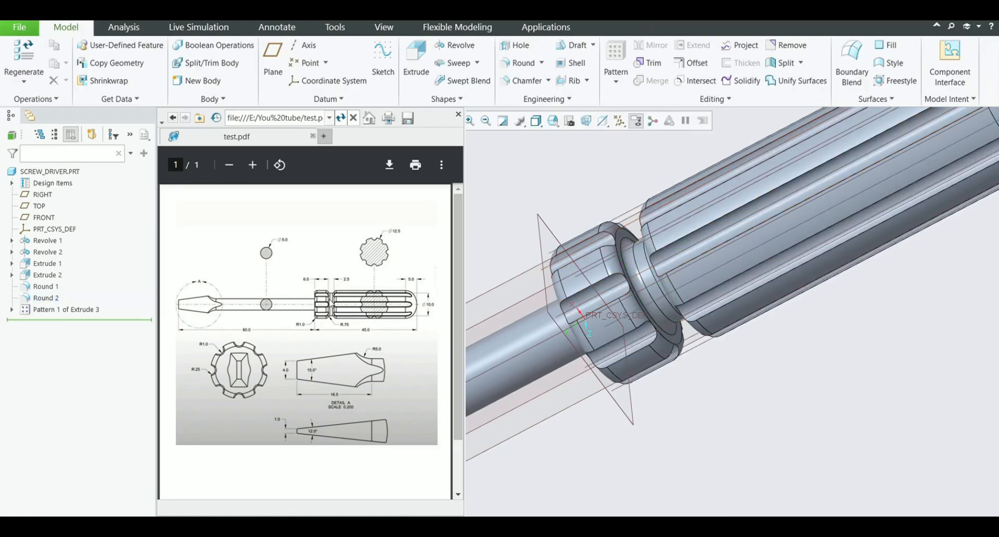
# Start a round with radius 0.25 and apply it to the edges of three grooves on the main grip
pyautogui.scroll(-6, 589, 330)
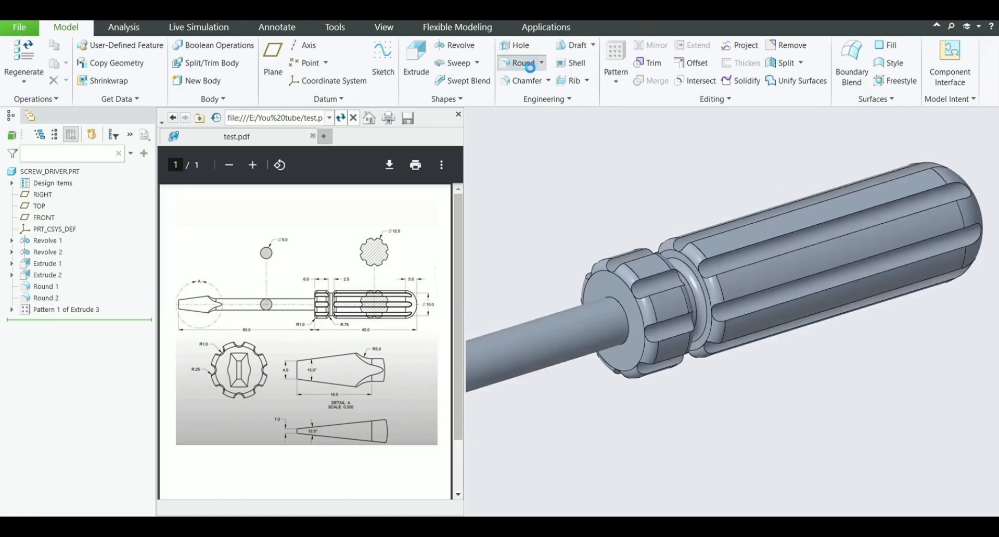
pyautogui.click(520, 63)
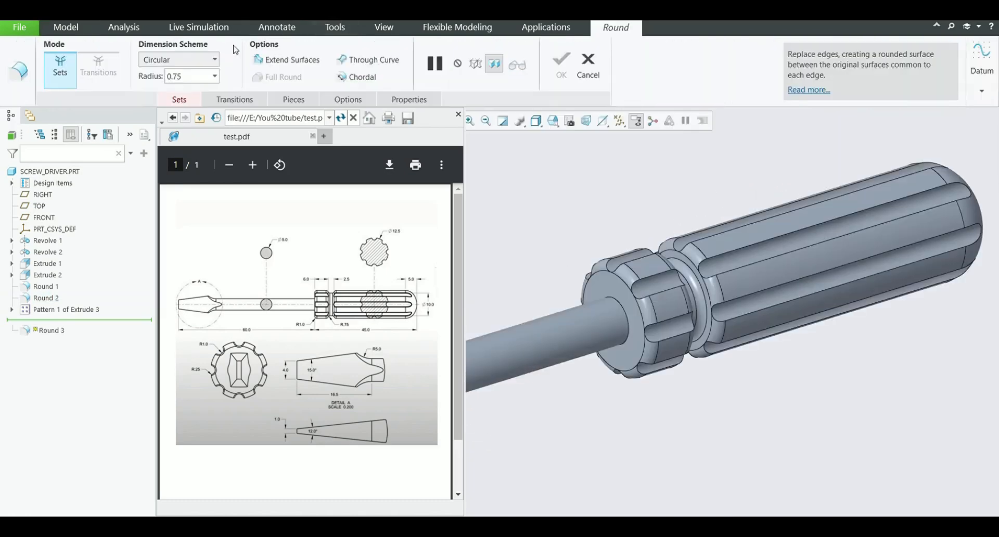
pyautogui.doubleClick(182, 77)
pyautogui.write('0.2')
pyautogui.press('Return')
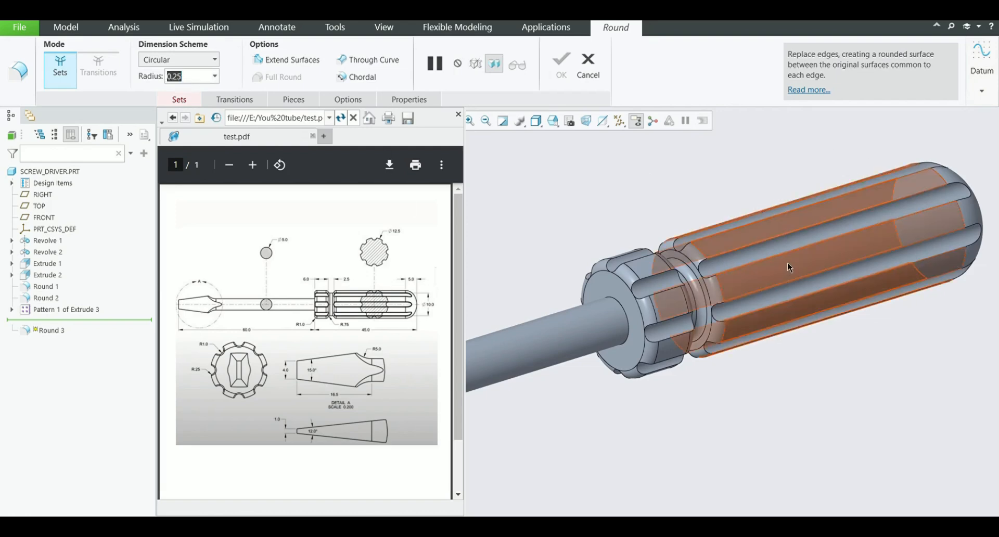
pyautogui.click(774, 257)
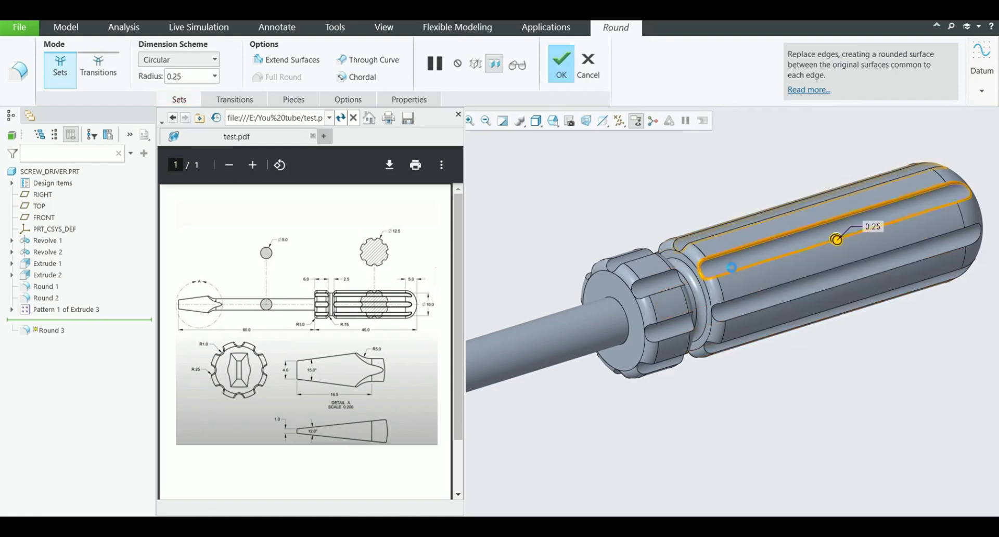
pyautogui.keyDown('ctrl'); pyautogui.click(718, 234); pyautogui.keyUp('ctrl')
pyautogui.keyDown('ctrl'); pyautogui.click(760, 312); pyautogui.keyUp('ctrl')
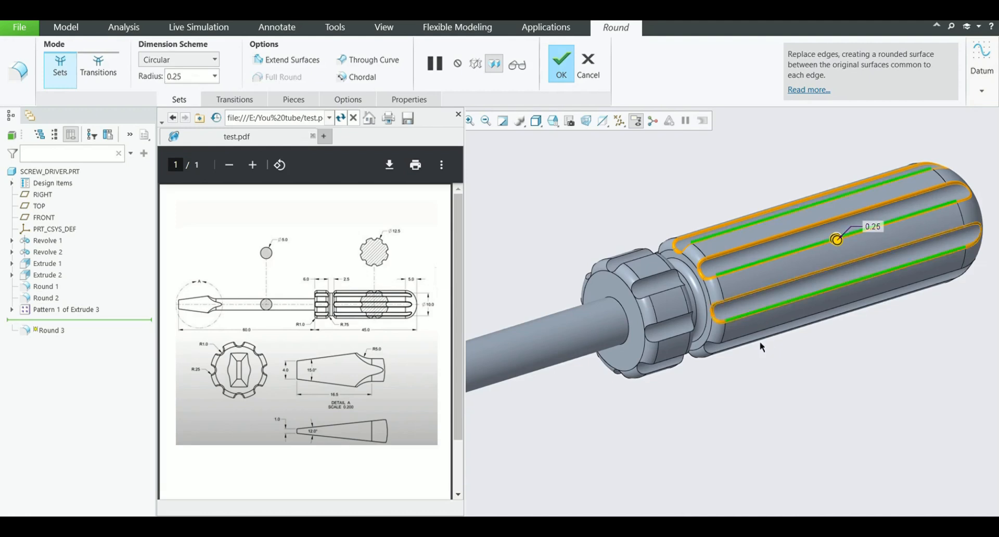
# Add the edges of three grooves on the collar to the 0.25 radius round
pyautogui.keyDown('ctrl'); pyautogui.click(672, 343); pyautogui.keyUp('ctrl')
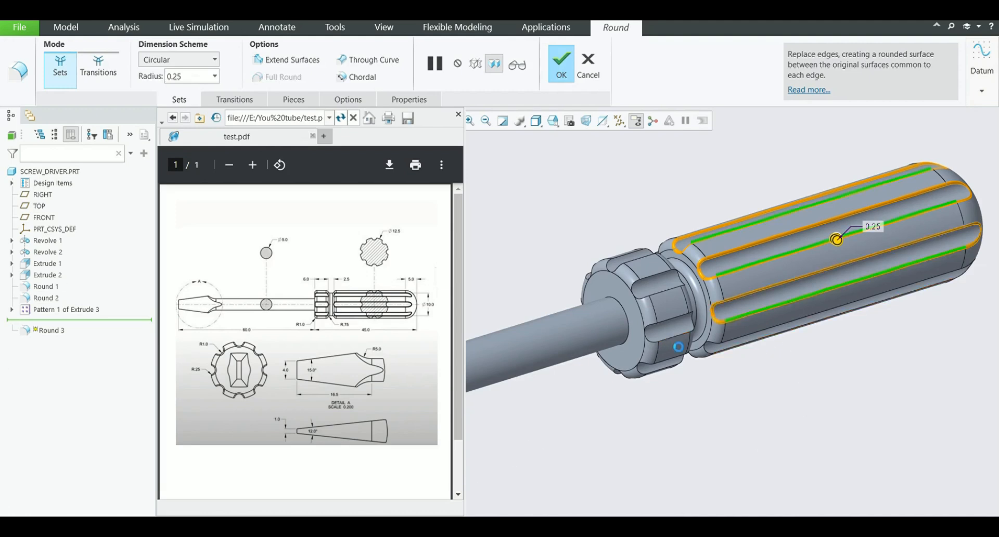
pyautogui.keyDown('ctrl'); pyautogui.click(660, 296); pyautogui.keyUp('ctrl')
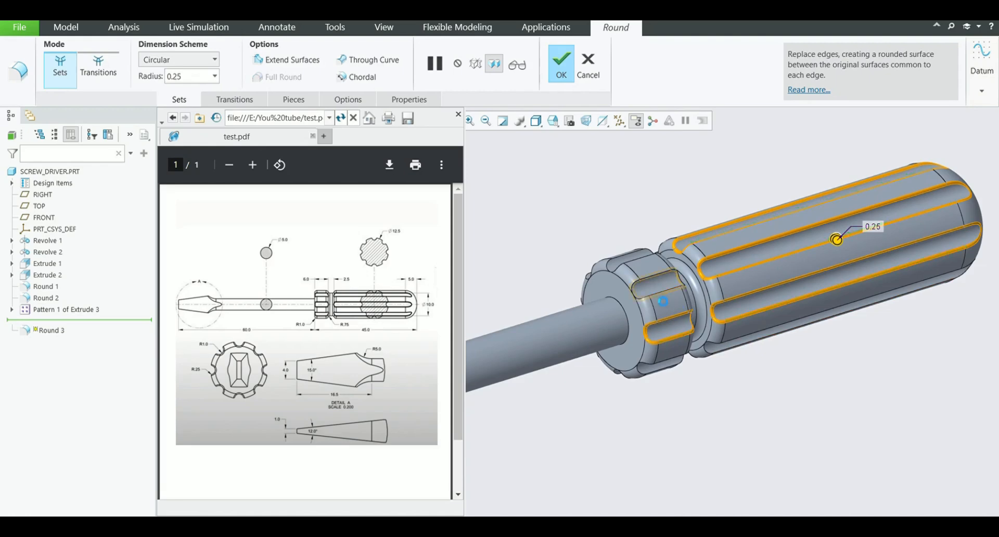
pyautogui.keyDown('ctrl'); pyautogui.click(642, 265); pyautogui.keyUp('ctrl')
# Add the edges of the adjacent grooves on the collar and the main grip to the 0.25 radius round
pyautogui.scroll(-1, 650, 306)
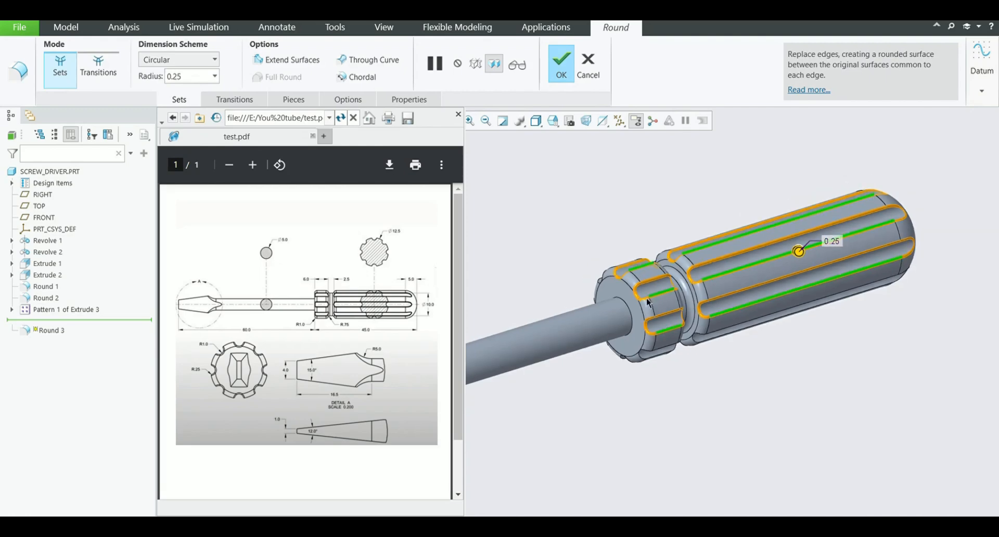
pyautogui.moveTo(649, 302); pyautogui.dragTo(711, 237, button='middle')
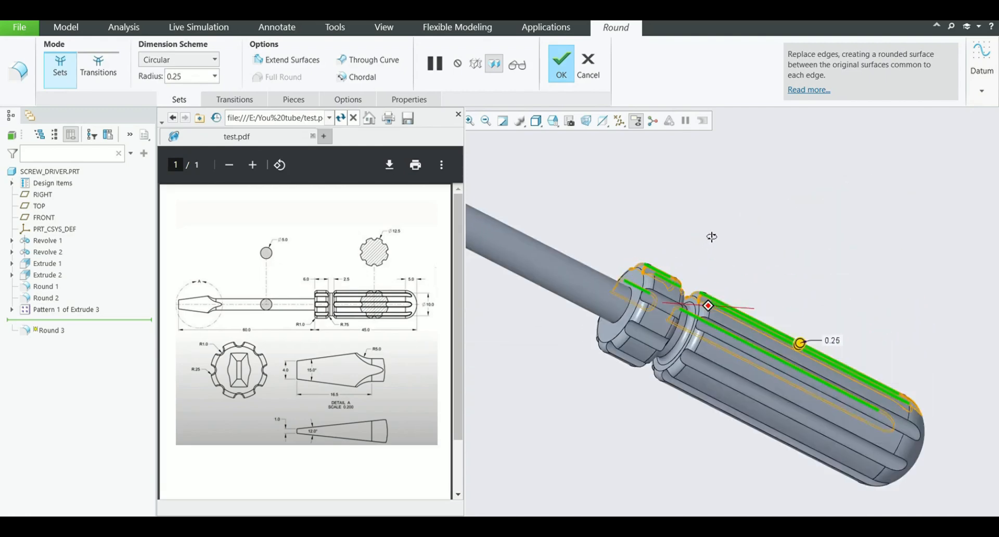
pyautogui.keyDown('ctrl'); pyautogui.click(660, 311); pyautogui.keyUp('ctrl')
pyautogui.keyDown('ctrl'); pyautogui.click(651, 348); pyautogui.keyUp('ctrl')
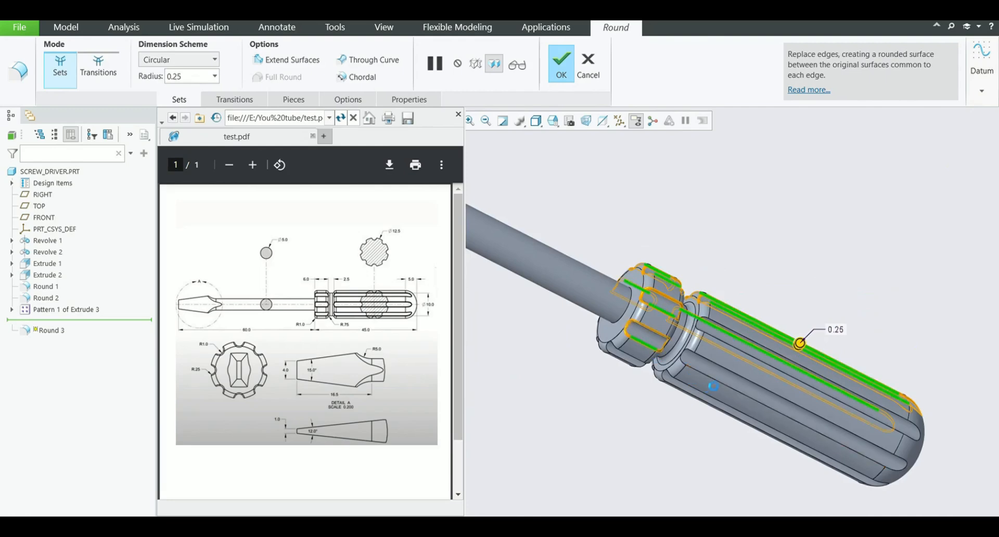
pyautogui.scroll(-5, 616, 359)
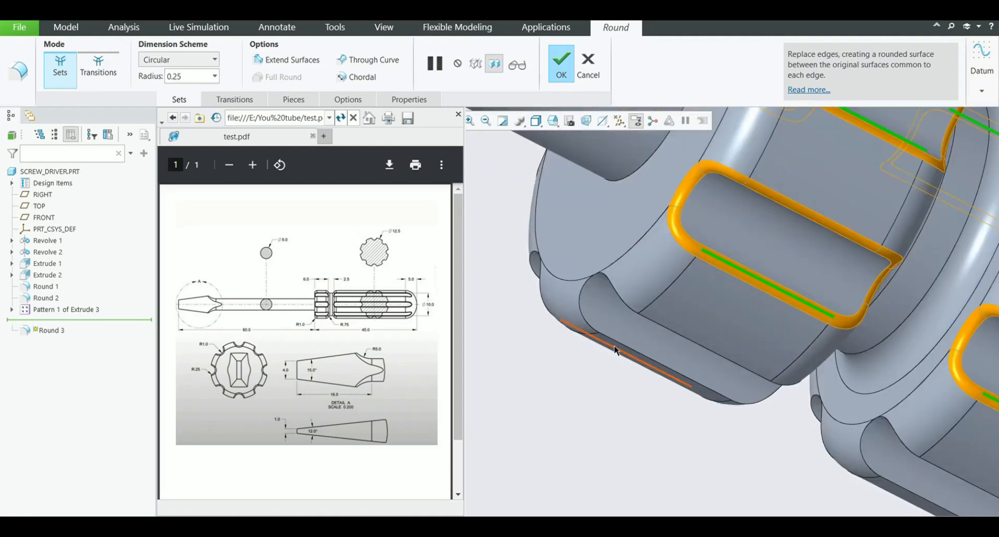
pyautogui.keyDown('ctrl'); pyautogui.click(615, 350); pyautogui.keyUp('ctrl')
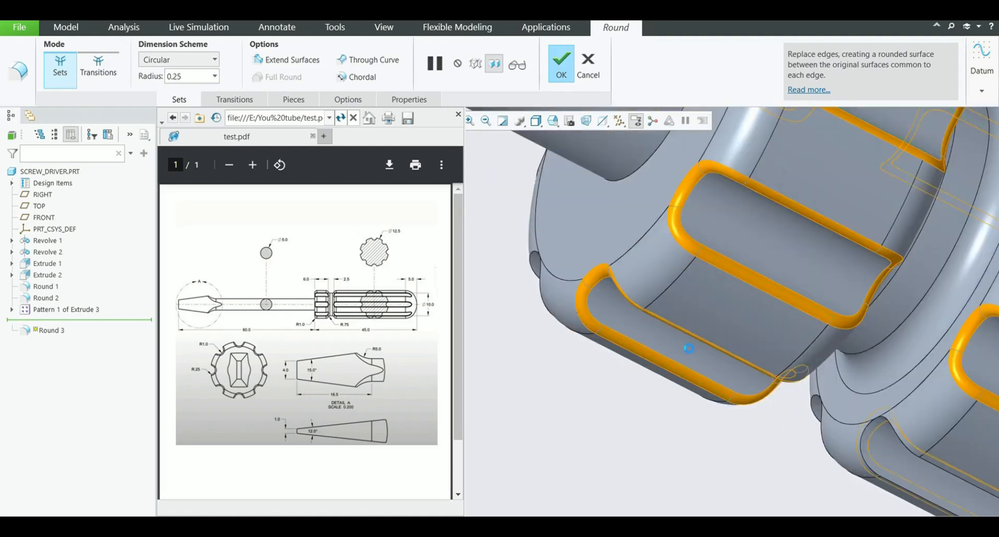
pyautogui.scroll(5, 712, 313)
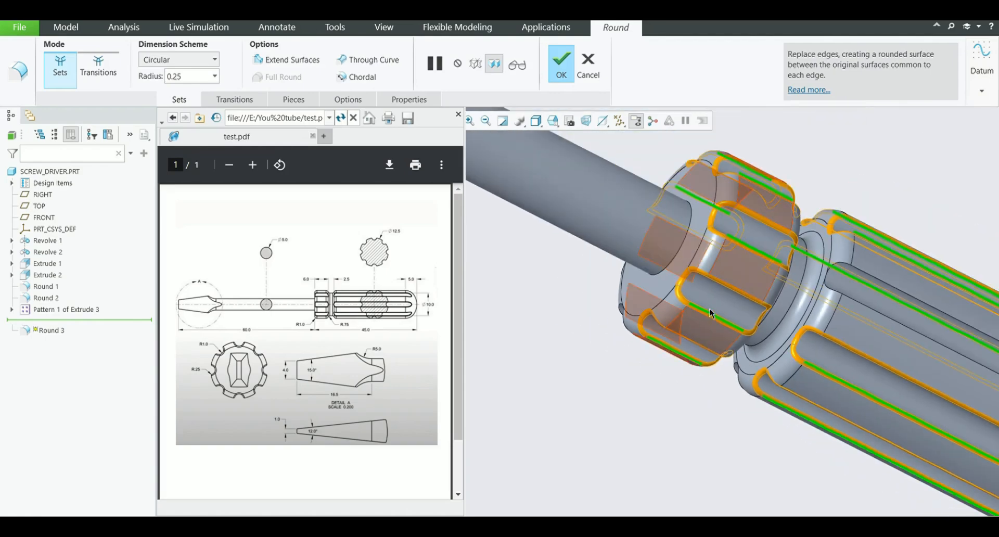
# Add the remaining groove edges on the collar and grip to the 0.25 radius round and complete it
pyautogui.moveTo(712, 313); pyautogui.dragTo(725, 267, button='middle')
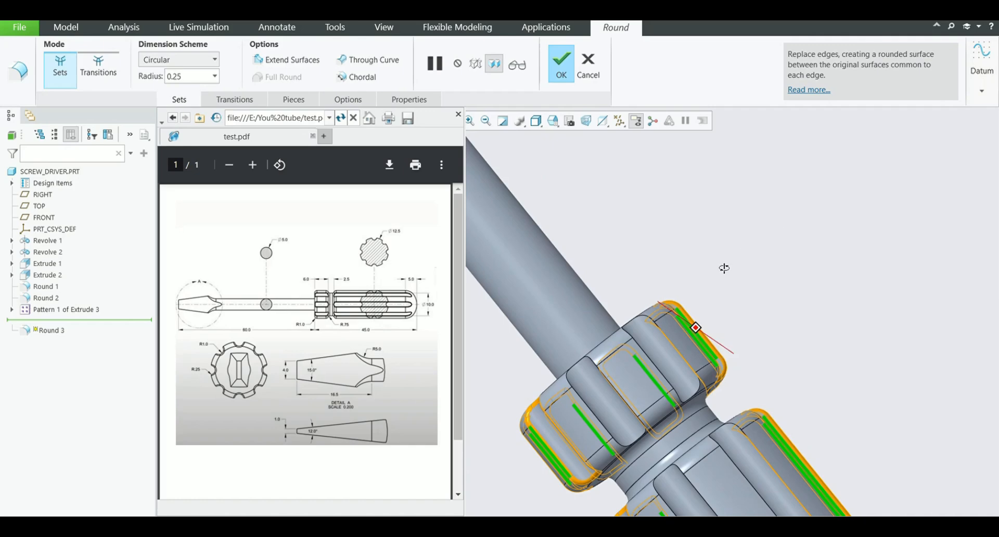
pyautogui.keyDown('ctrl'); pyautogui.click(636, 358); pyautogui.keyUp('ctrl')
pyautogui.keyDown('ctrl'); pyautogui.click(646, 354); pyautogui.keyUp('ctrl')
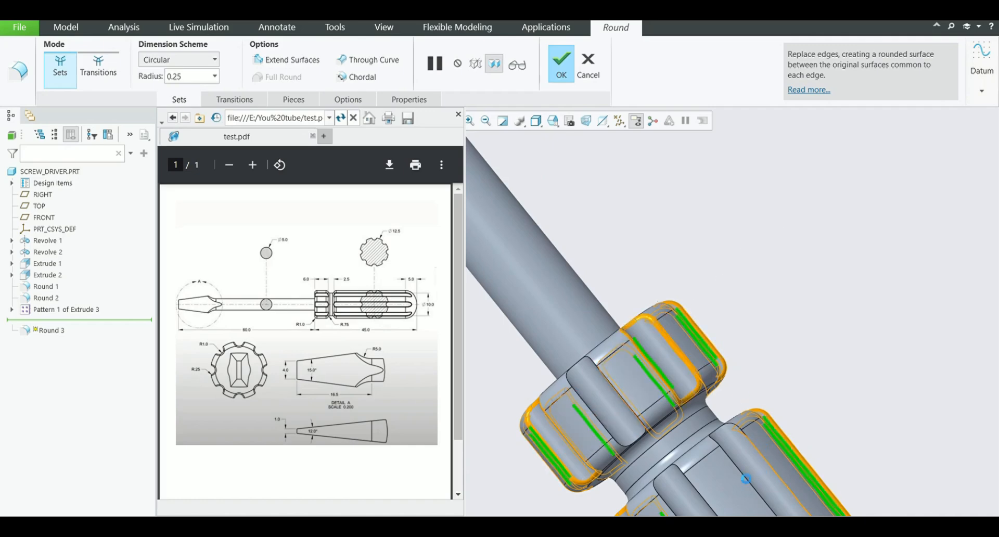
pyautogui.click(665, 505)
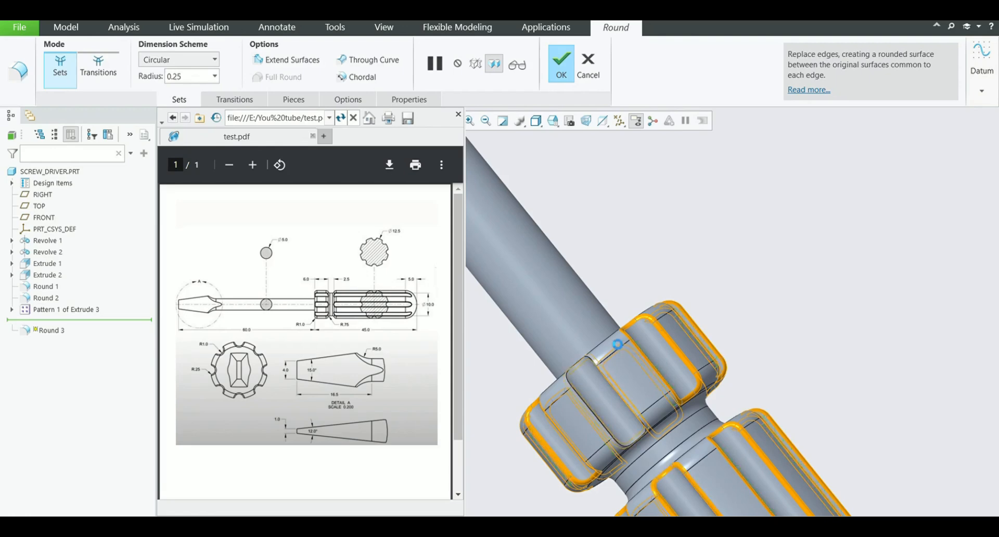
pyautogui.moveTo(617, 344); pyautogui.dragTo(642, 406, button='middle')
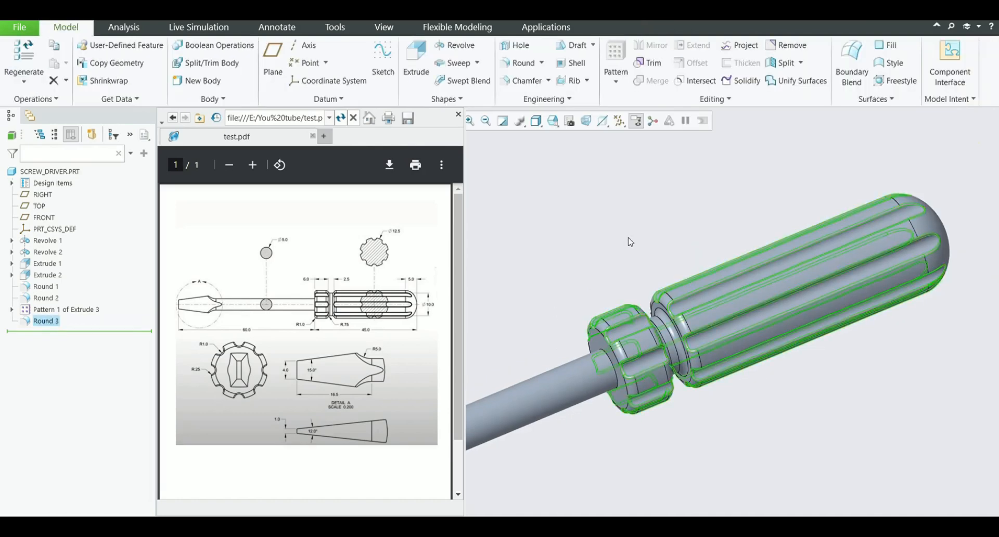
pyautogui.click(630, 240)
# Select all surfaces of the grip, neck and collar and apply a bright green appearance to them
pyautogui.scroll(2, 693, 264)
pyautogui.moveTo(692, 267)
pyautogui.mouseDown(button='middle')
pyautogui.moveTo(650, 296)
pyautogui.moveTo(493, 325)
pyautogui.moveTo(670, 288)
pyautogui.moveTo(642, 288)
pyautogui.moveTo(635, 323)
pyautogui.mouseUp(button='middle')
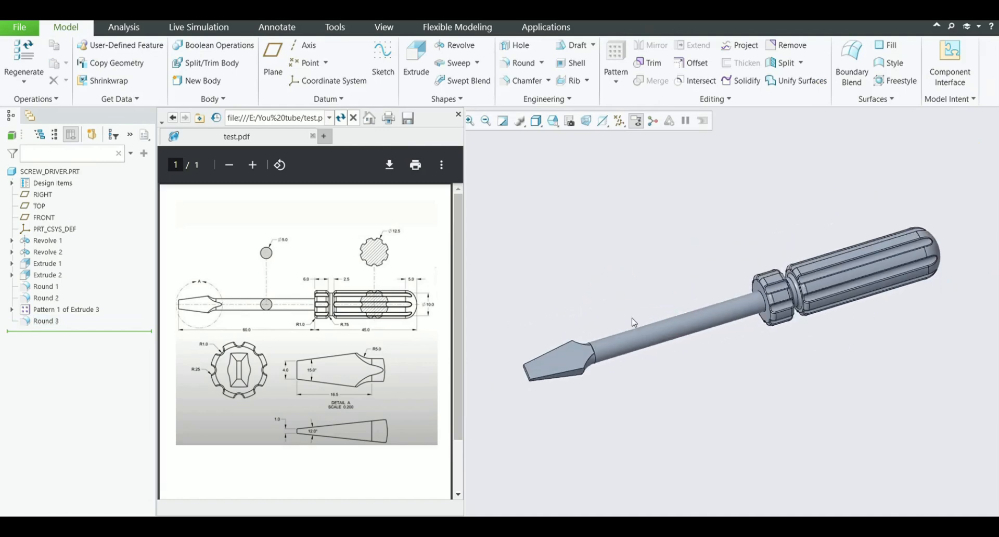
pyautogui.scroll(1, 632, 321)
pyautogui.scroll(-1, 830, 215)
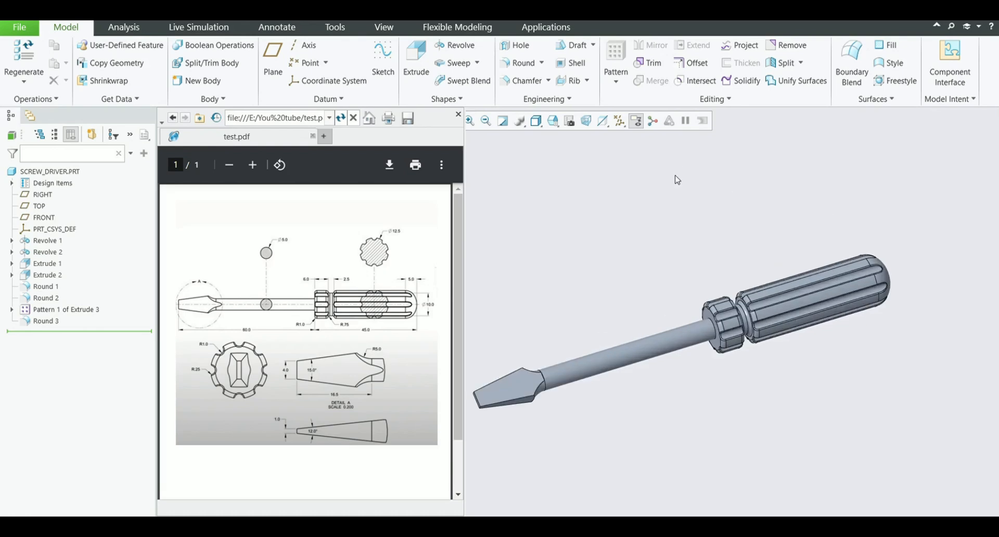
pyautogui.click(400, 30)
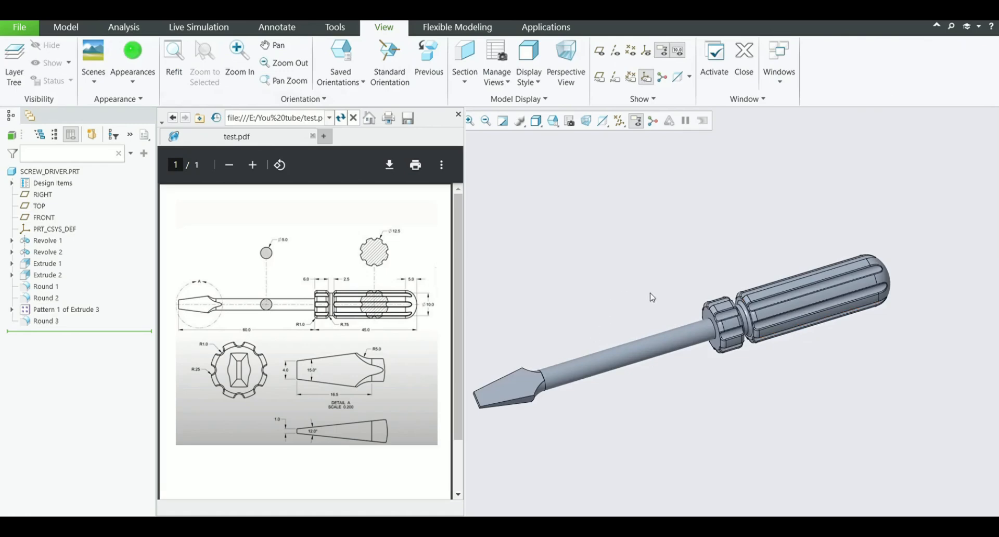
pyautogui.moveTo(653, 297); pyautogui.dragTo(635, 260, button='middle')
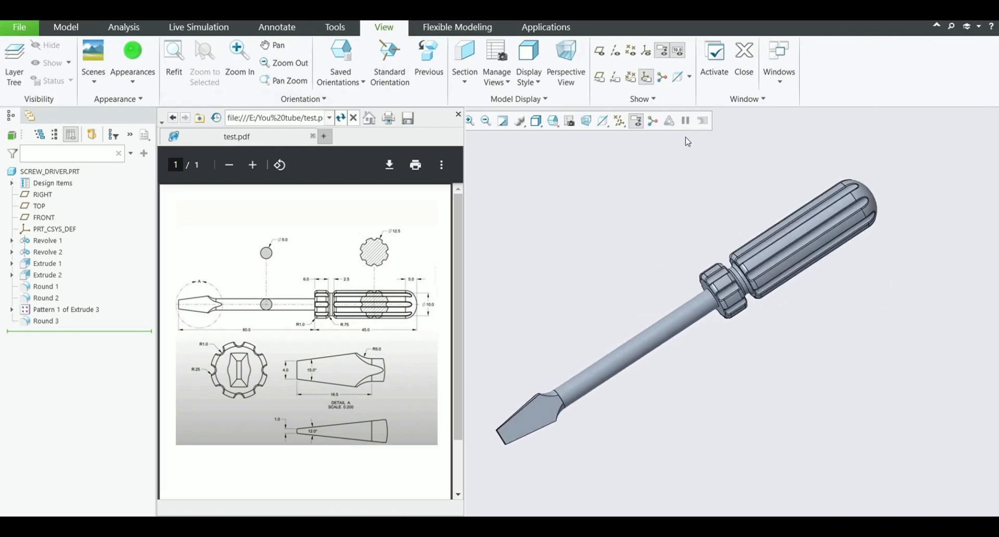
pyautogui.moveTo(688, 141); pyautogui.dragTo(922, 351)
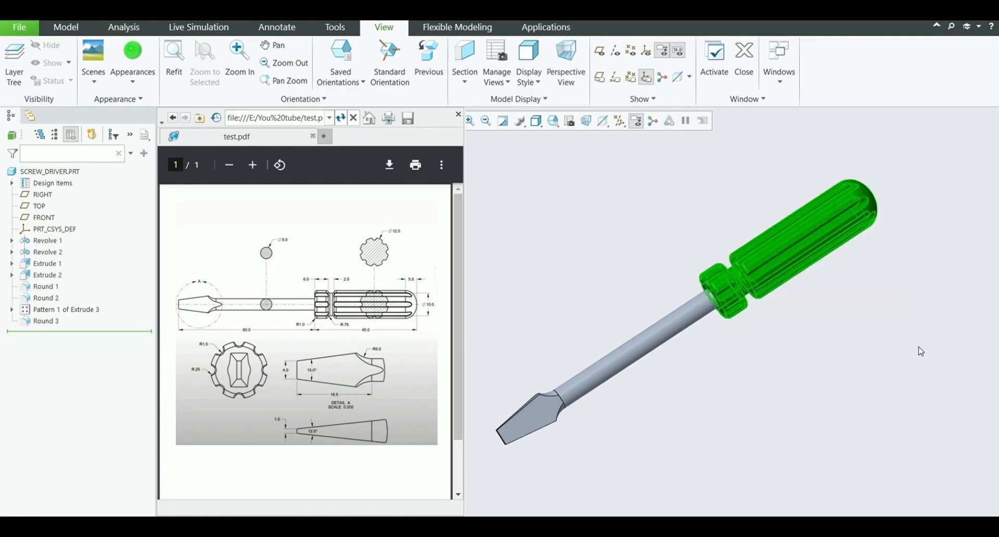
pyautogui.scroll(-4, 745, 267)
pyautogui.moveTo(691, 288)
pyautogui.mouseDown(button='middle')
pyautogui.moveTo(700, 265)
pyautogui.moveTo(699, 280)
pyautogui.mouseUp(button='middle')
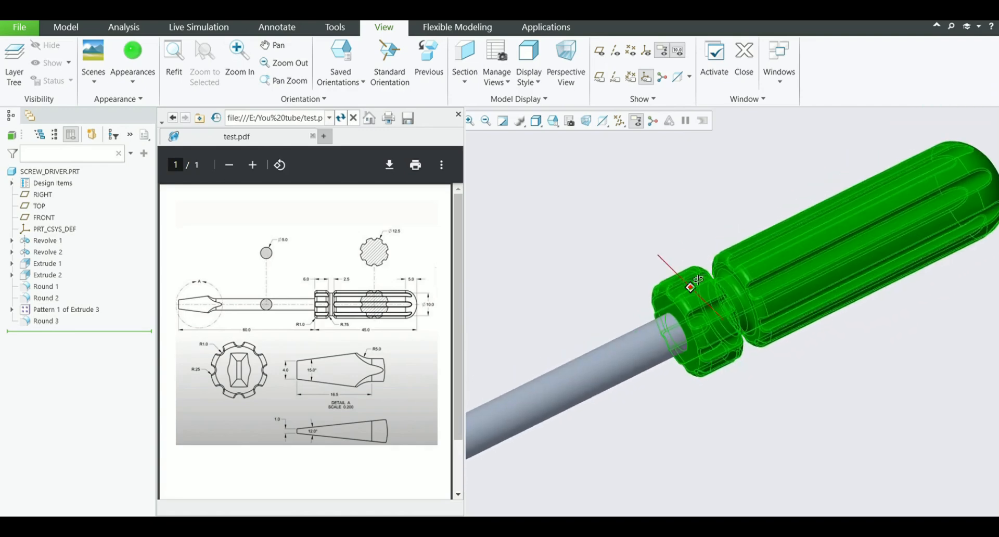
pyautogui.scroll(2, 640, 308)
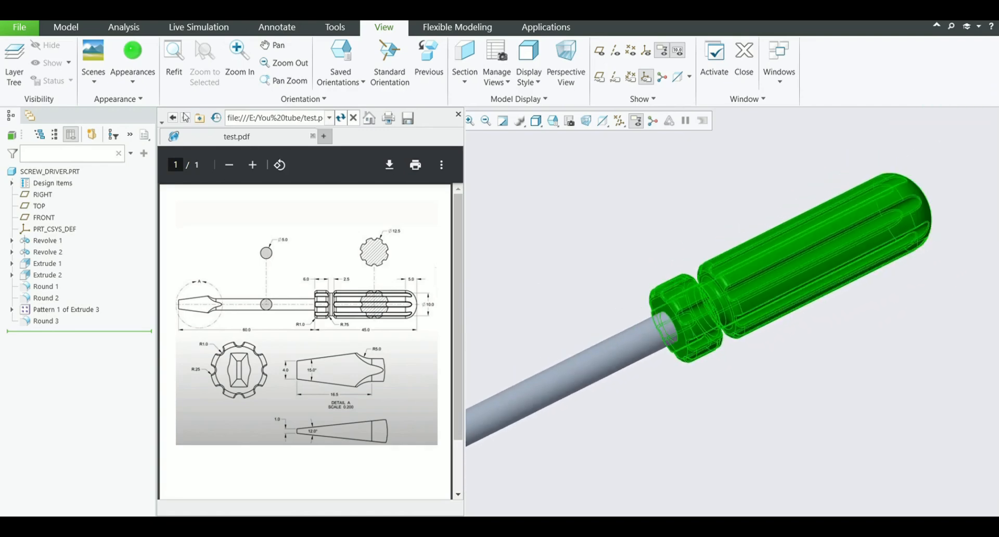
pyautogui.click(141, 88)
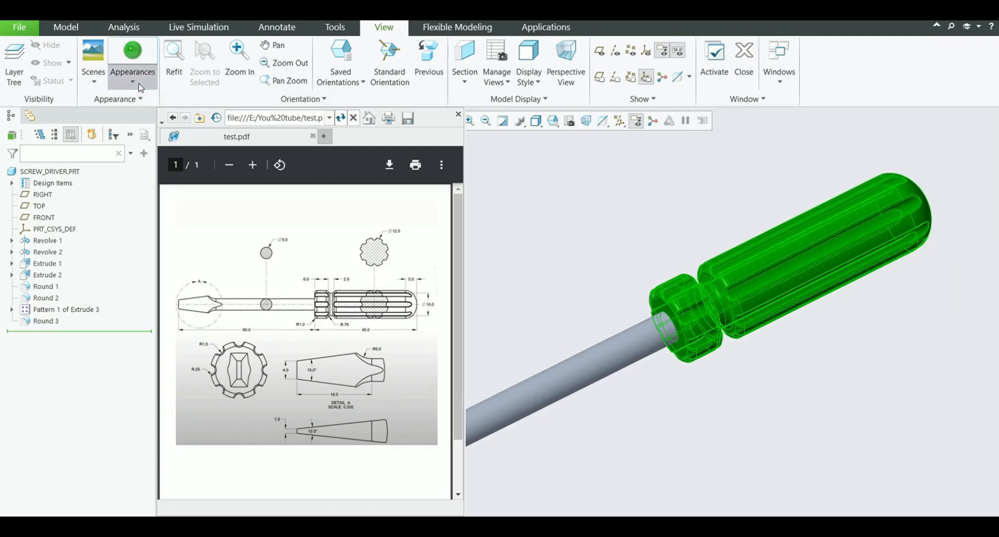
pyautogui.click(206, 174)
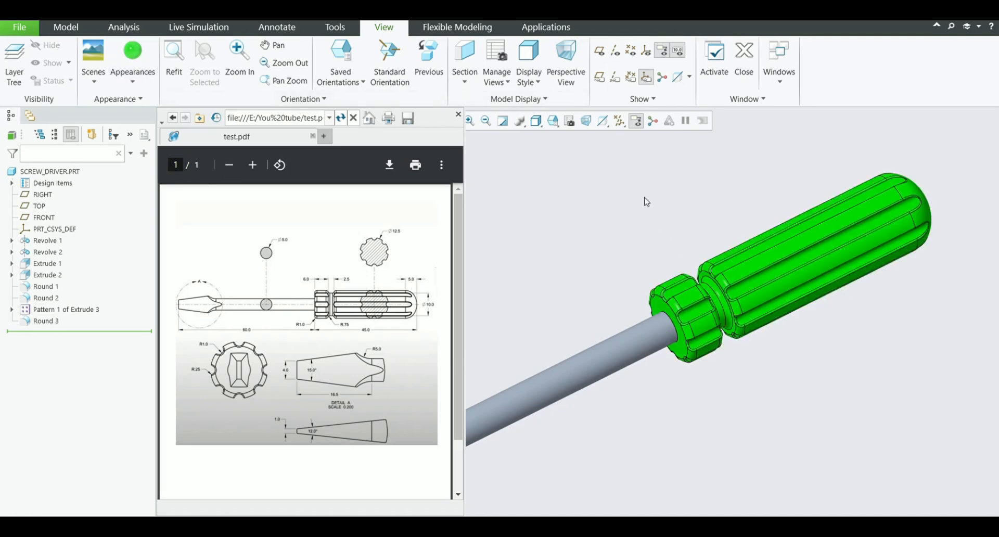
# Select the shank and blade tip surfaces and try a transparent appearance on them
pyautogui.scroll(-3, 647, 202)
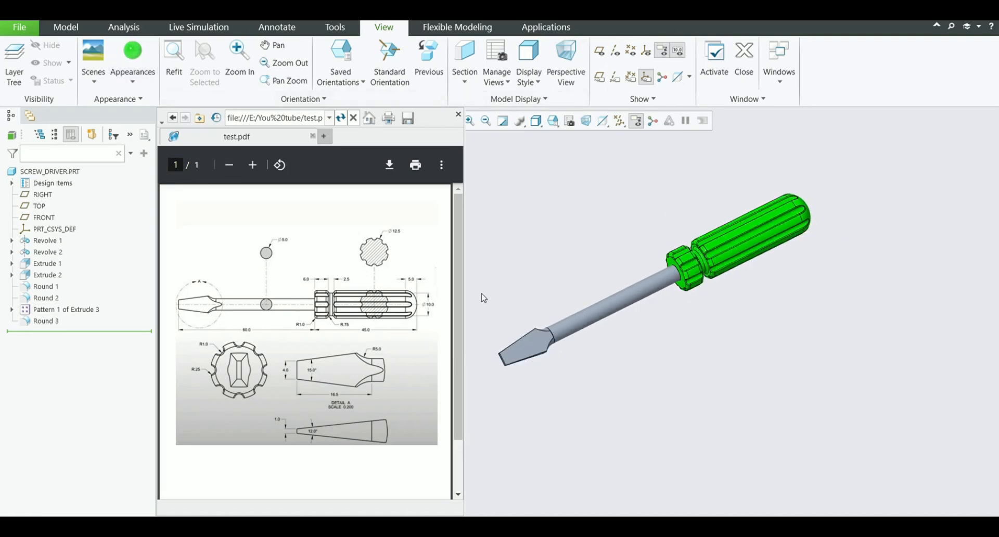
pyautogui.moveTo(482, 225); pyautogui.dragTo(631, 424)
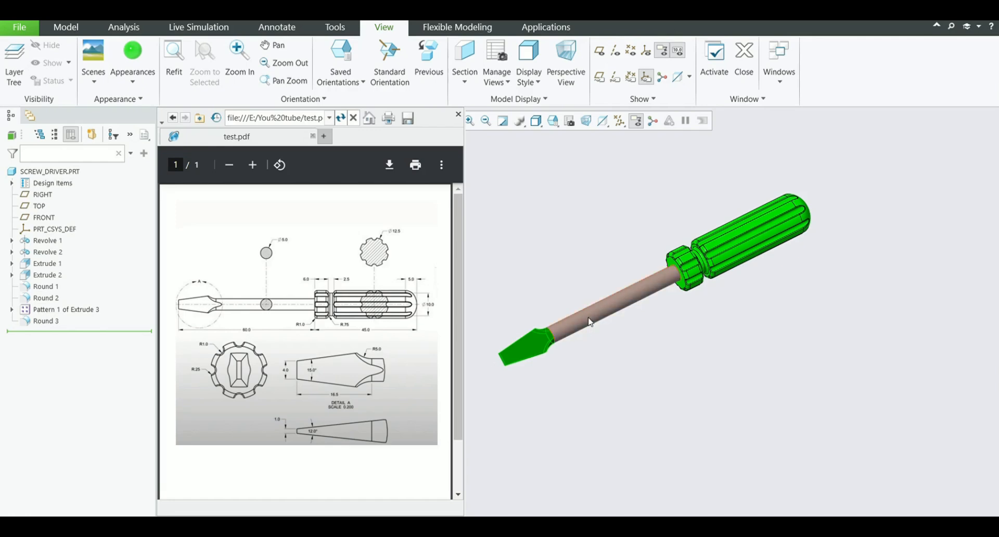
pyautogui.moveTo(577, 341); pyautogui.dragTo(605, 339, button='middle')
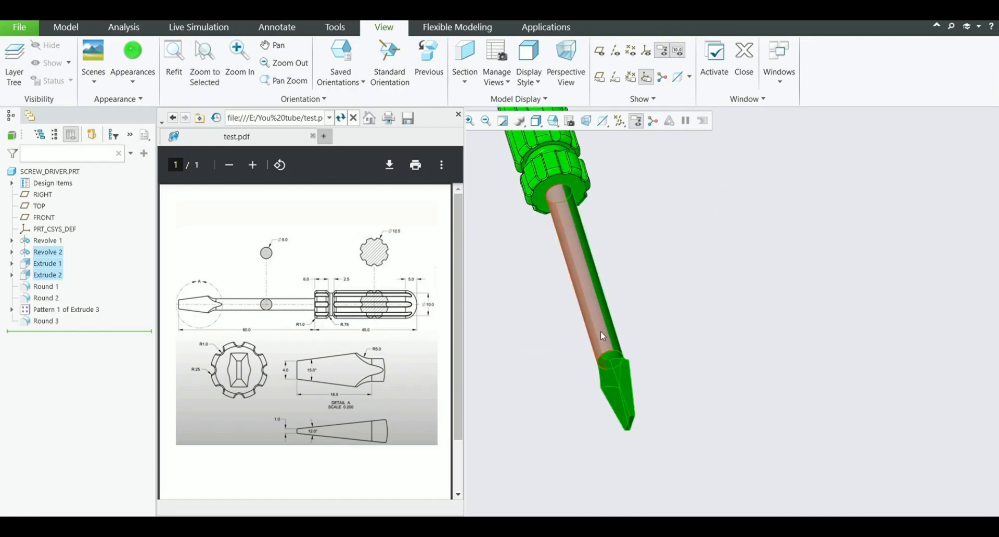
pyautogui.click(132, 79)
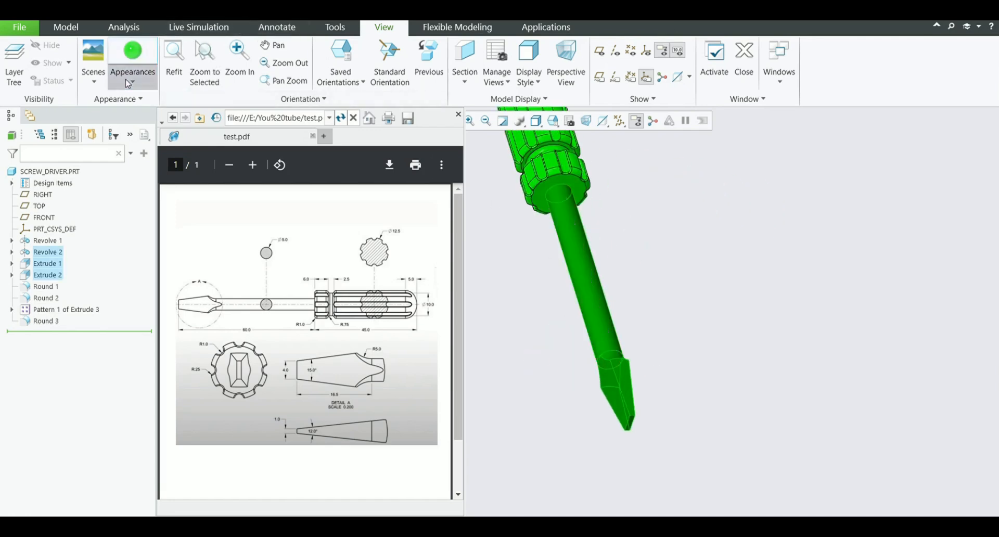
pyautogui.click(207, 153)
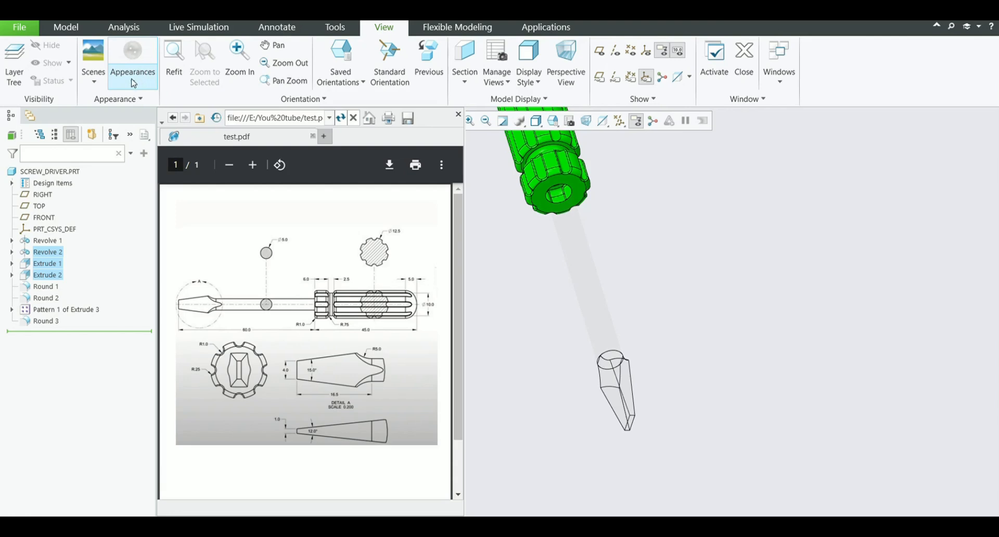
# Apply a white appearance to all surfaces of the shank and blade tip
pyautogui.click(154, 161)
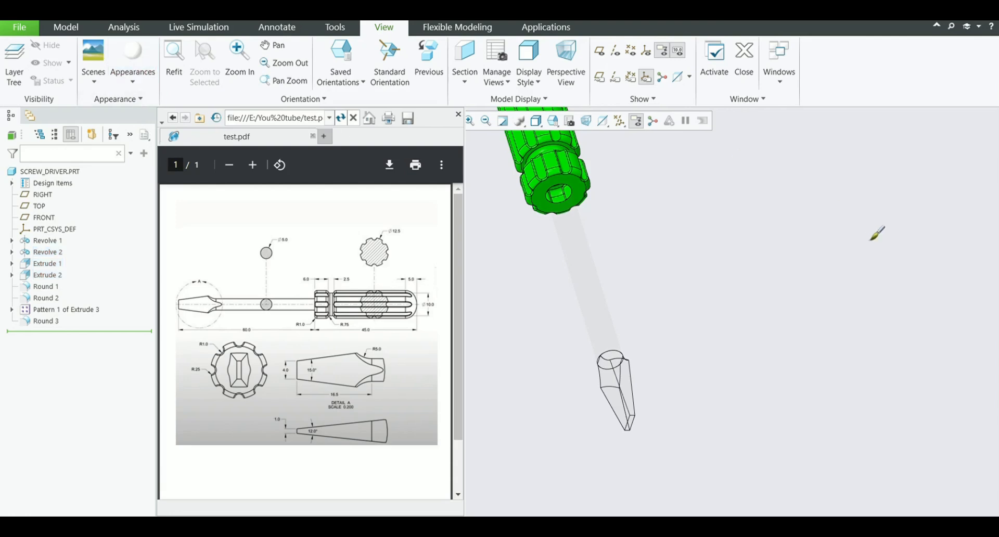
pyautogui.click(595, 278)
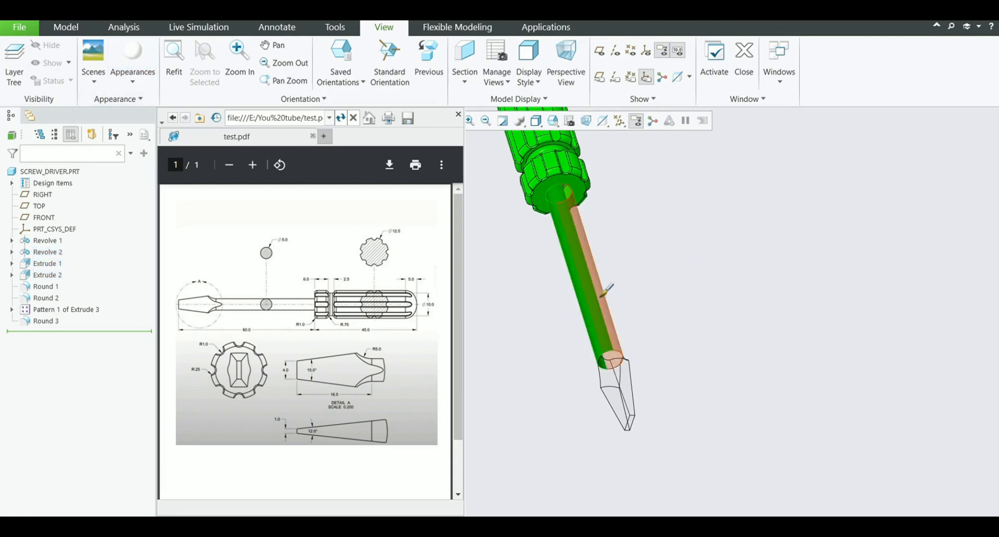
pyautogui.moveTo(670, 451); pyautogui.dragTo(568, 314)
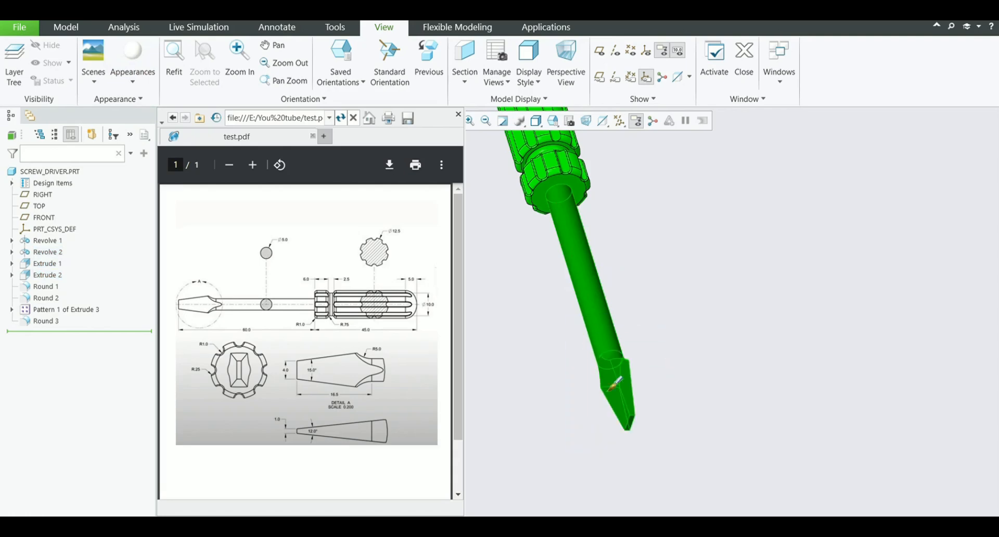
pyautogui.middleClick(683, 390)
pyautogui.scroll(2, 635, 402)
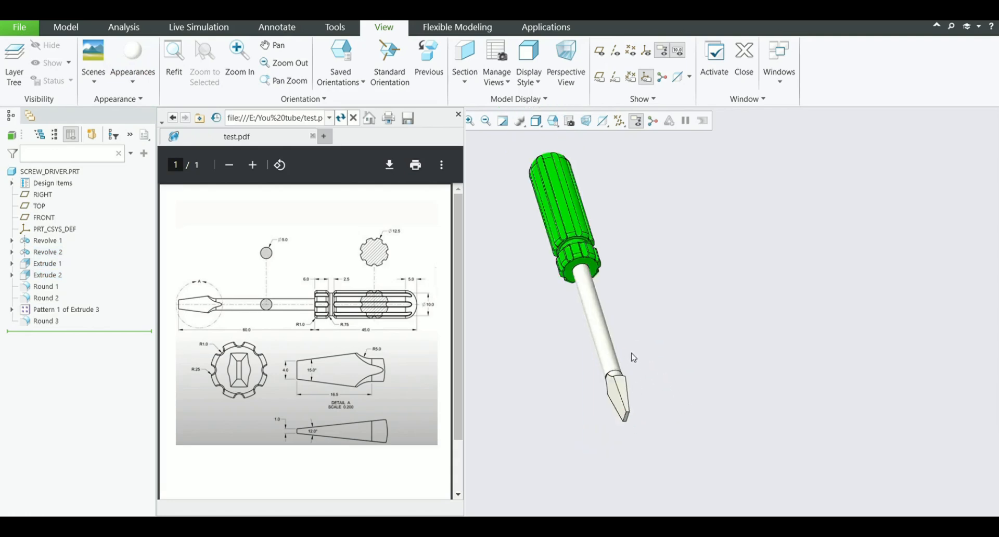
# Reselect all handle surfaces and change their appearance to a darker green
pyautogui.moveTo(634, 357); pyautogui.dragTo(563, 311, button='middle')
pyautogui.scroll(-2, 631, 332)
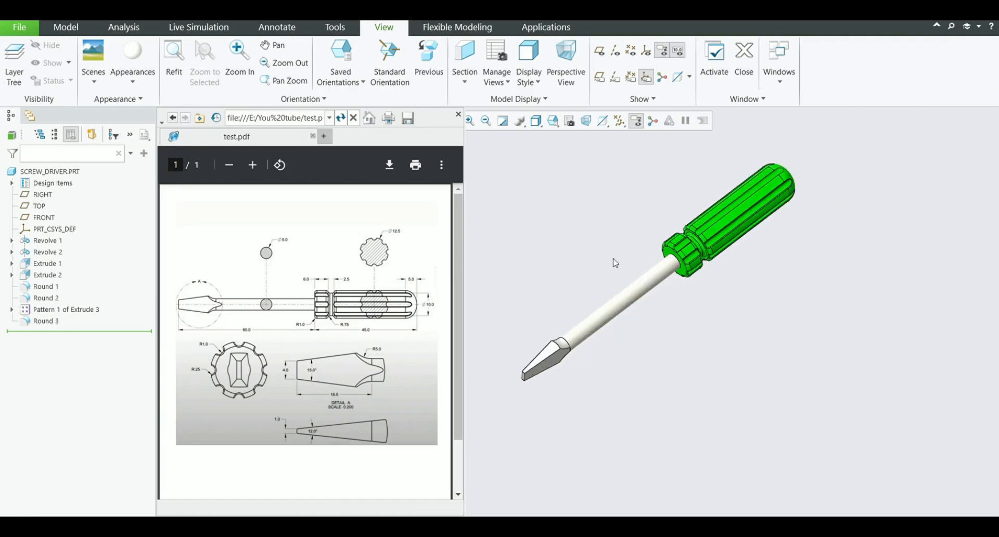
pyautogui.scroll(1, 606, 379)
pyautogui.scroll(-1, 684, 125)
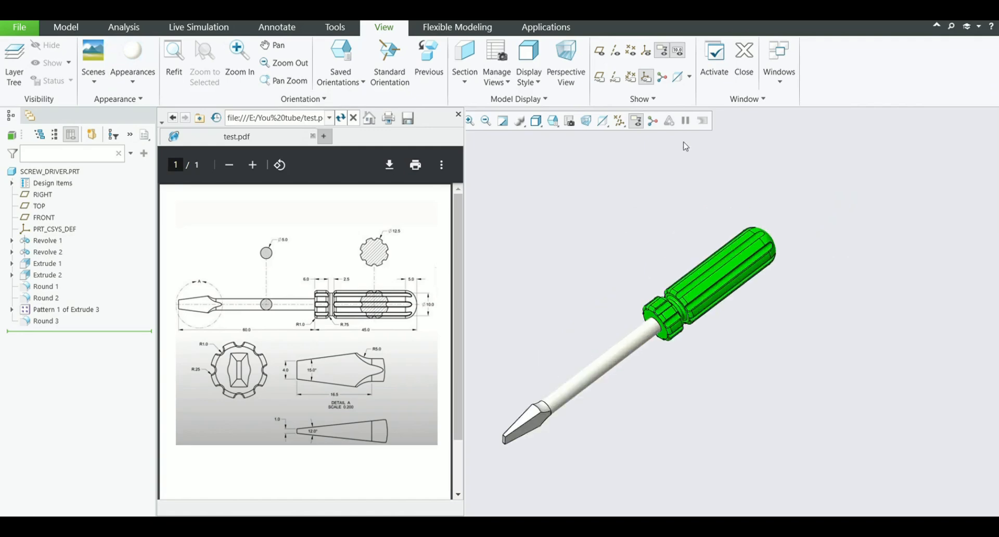
pyautogui.moveTo(606, 170); pyautogui.dragTo(823, 385)
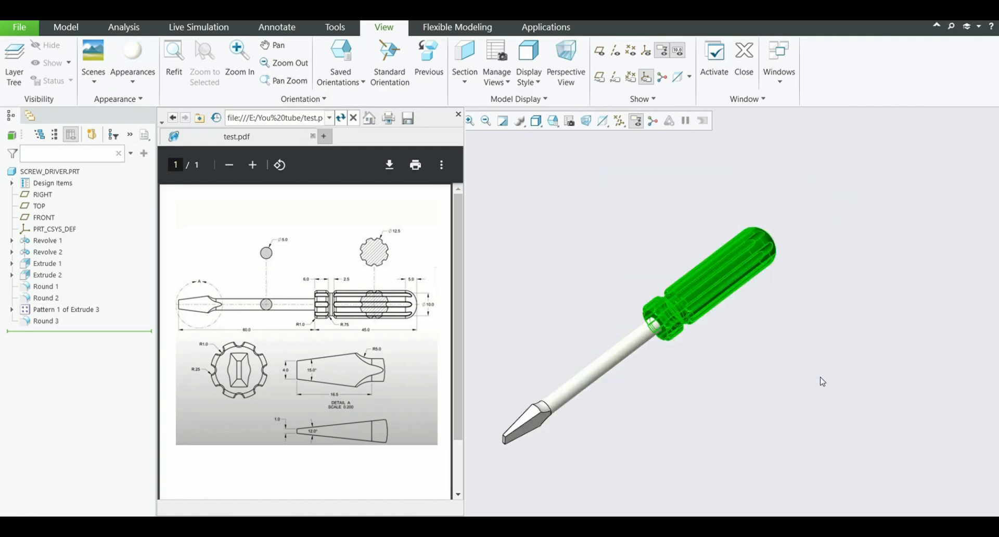
pyautogui.click(134, 84)
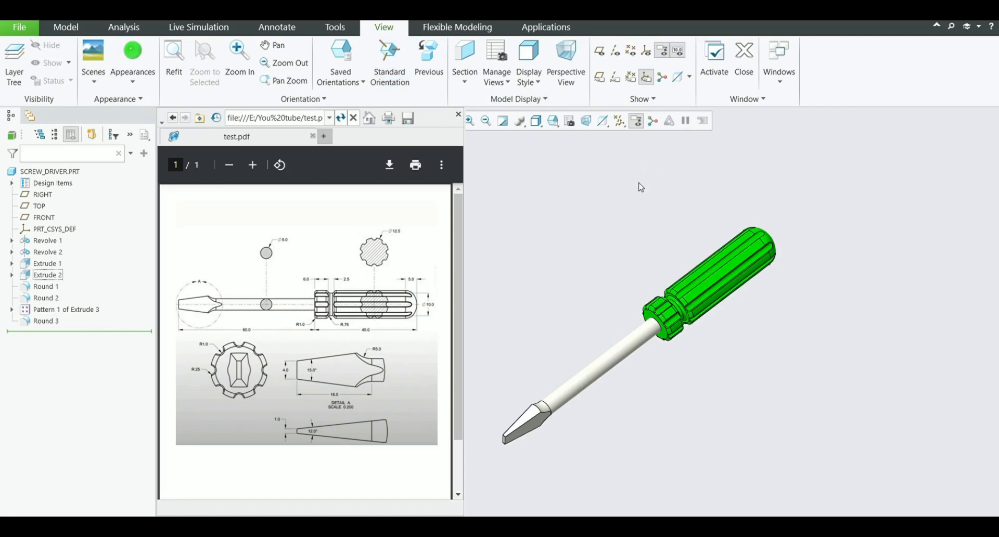
pyautogui.moveTo(574, 161); pyautogui.dragTo(819, 359)
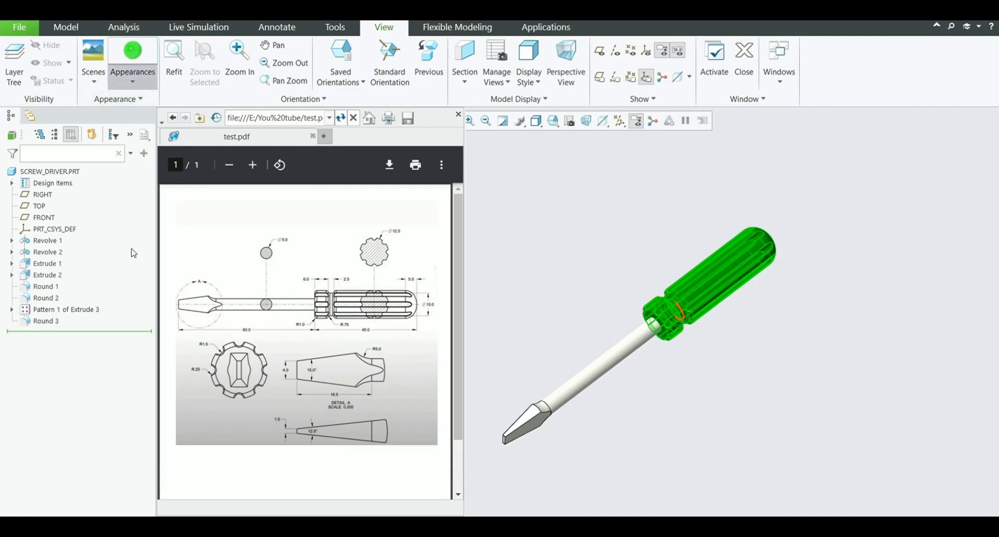
pyautogui.click(146, 244)
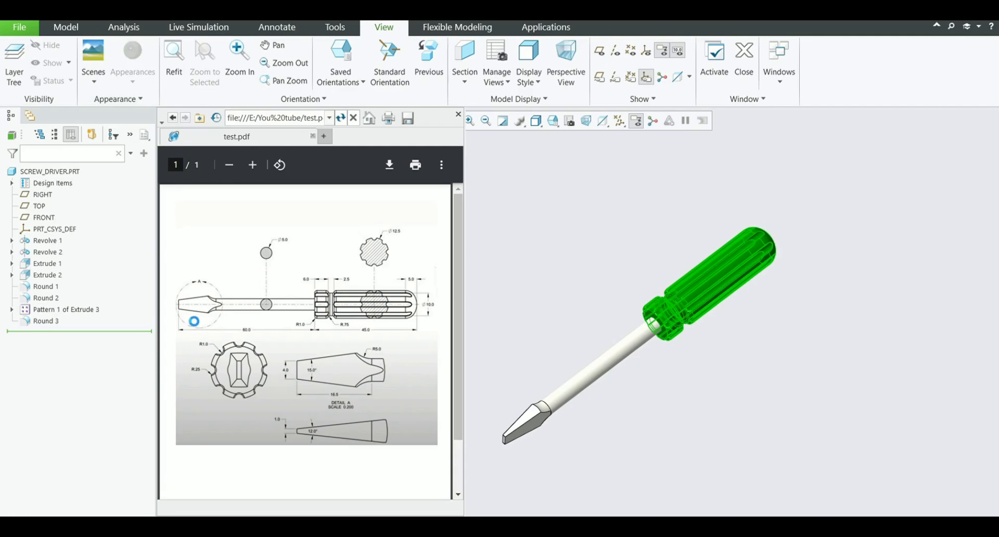
pyautogui.click(937, 315)
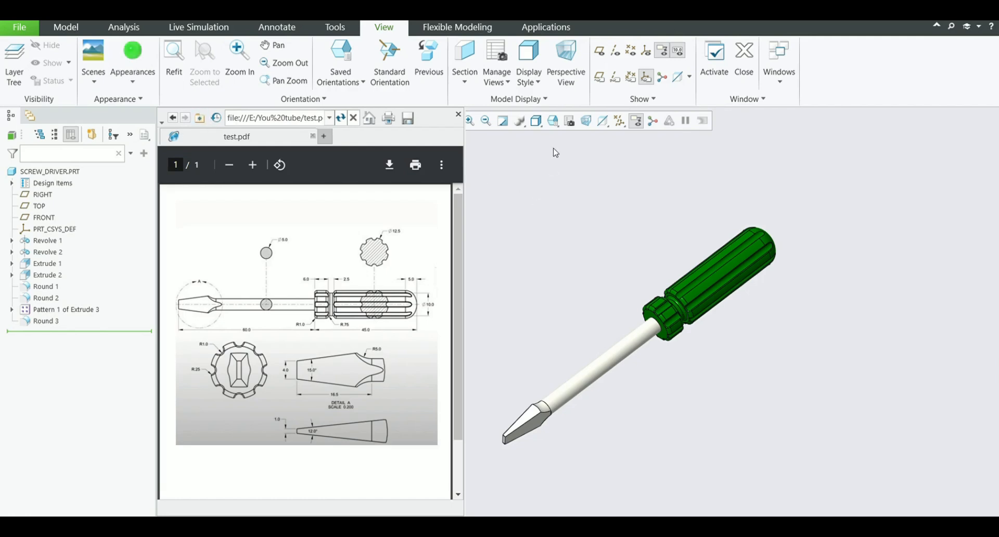
# Preview the screwdriver in the reflective, plain shaded and unshaded line display styles
pyautogui.click(539, 126)
pyautogui.click(537, 128)
pyautogui.click(559, 138)
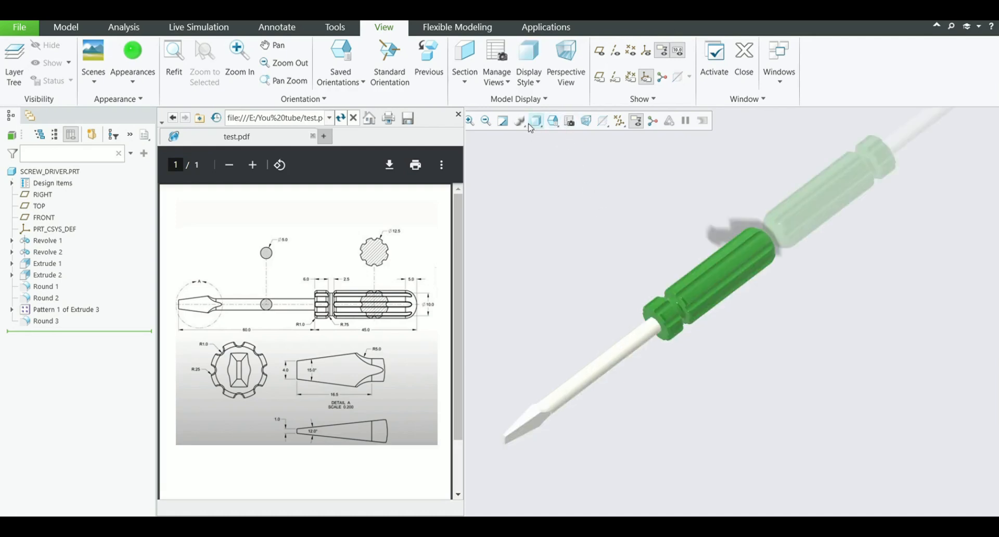
pyautogui.click(536, 128)
pyautogui.click(561, 171)
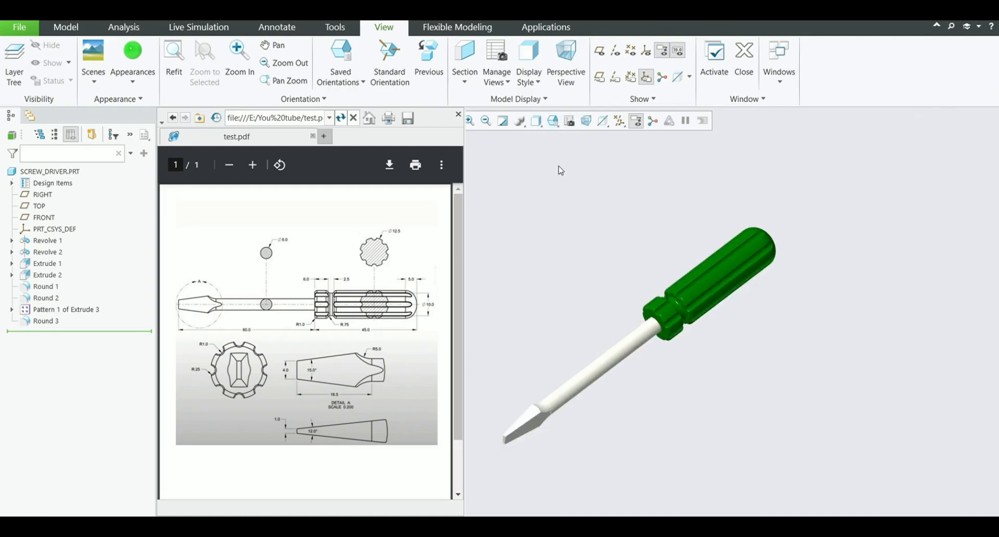
pyautogui.click(536, 123)
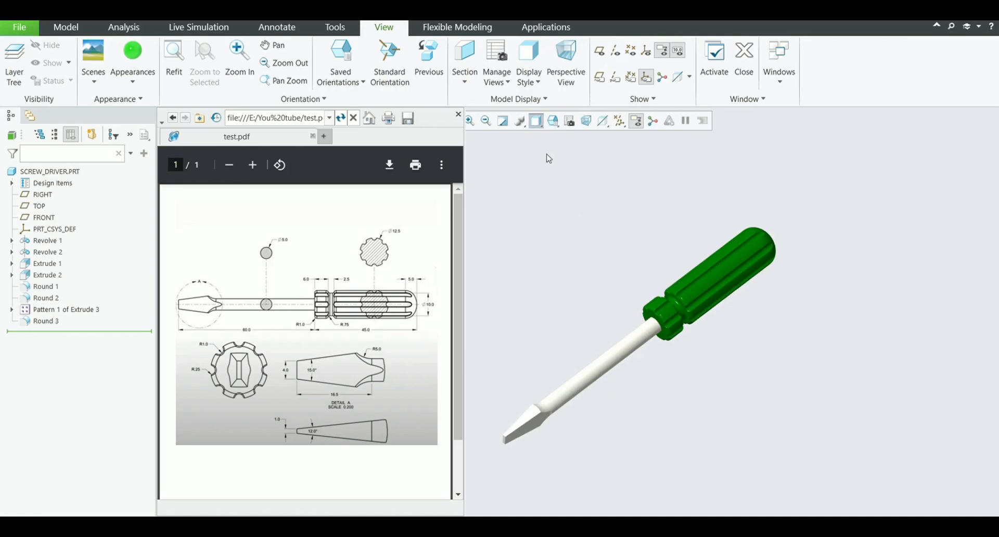
pyautogui.click(561, 182)
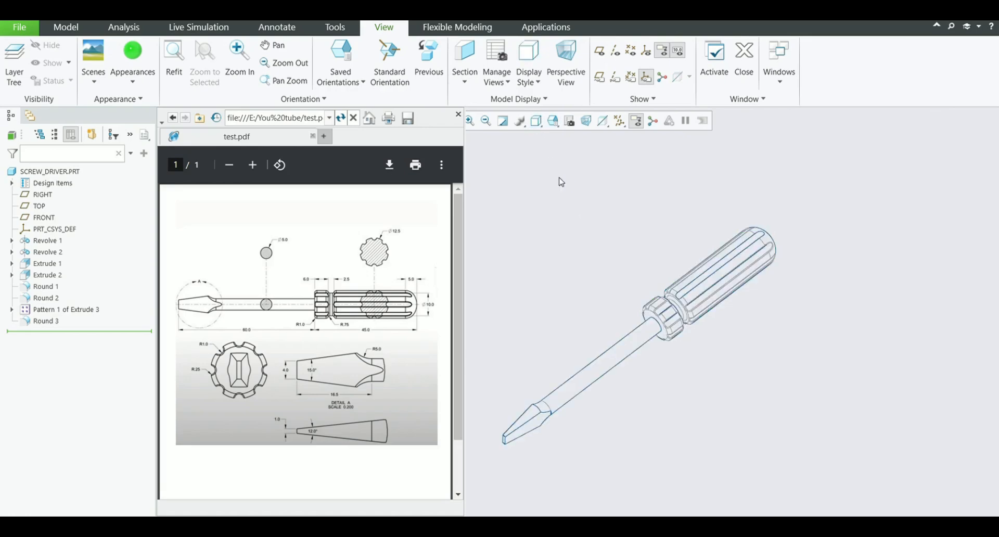
# Set the display style to shading with reflections and view the finished screwdriver from another angle
pyautogui.click(537, 121)
pyautogui.click(545, 143)
pyautogui.moveTo(653, 296)
pyautogui.mouseDown(button='middle')
pyautogui.moveTo(642, 325)
pyautogui.moveTo(575, 323)
pyautogui.moveTo(621, 295)
pyautogui.moveTo(580, 323)
pyautogui.mouseUp(button='middle')
pyautogui.scroll(-5, 626, 292)
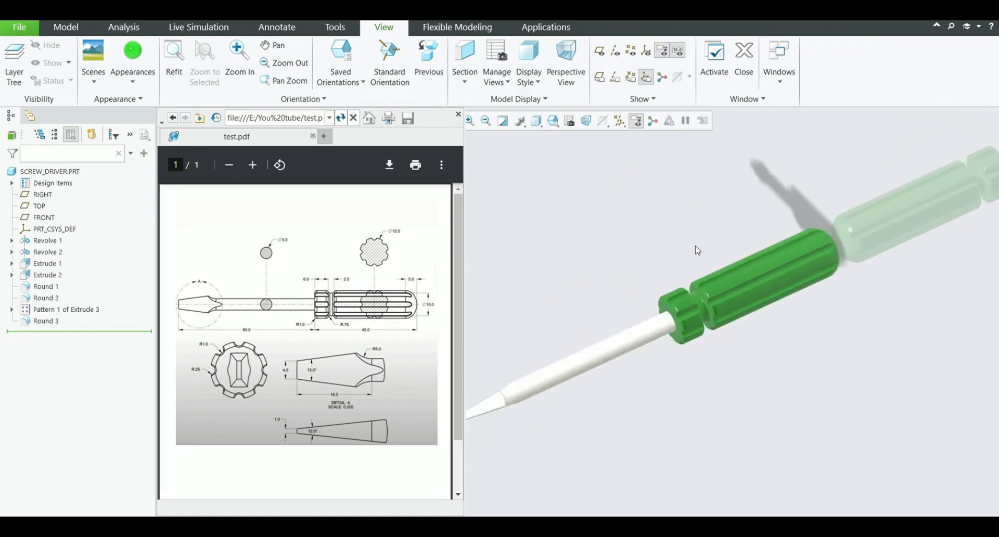
pyautogui.scroll(1, 697, 251)
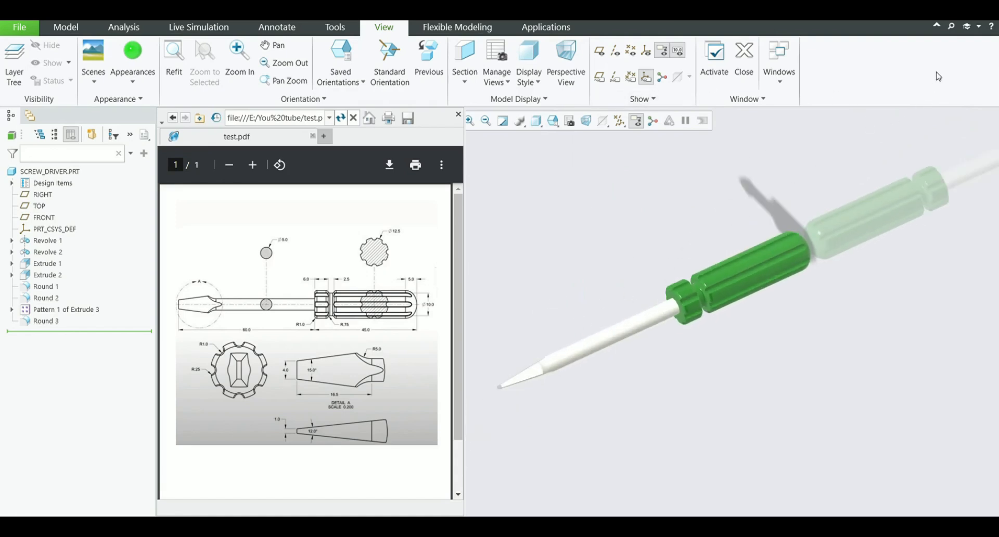